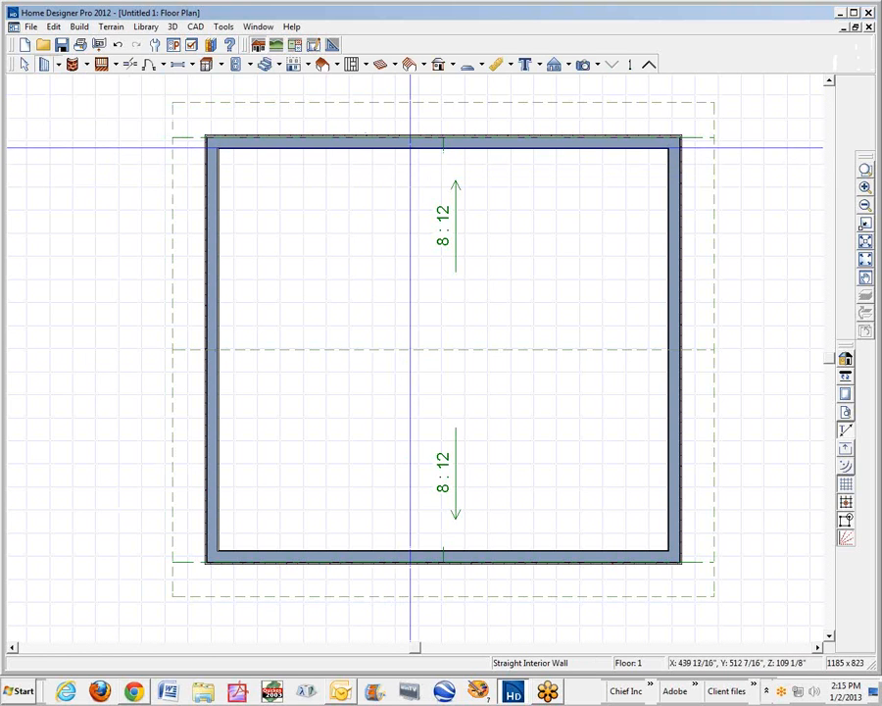
Enclose the room's upper-left corner with interior walls joined by a diagonal segment, and create a full camera view facing them.
mouse_move(407, 149)
mouse_down()
mouse_move(406, 231)
mouse_move(407, 220)
mouse_move(360, 268)
mouse_move(216, 266)
mouse_up()
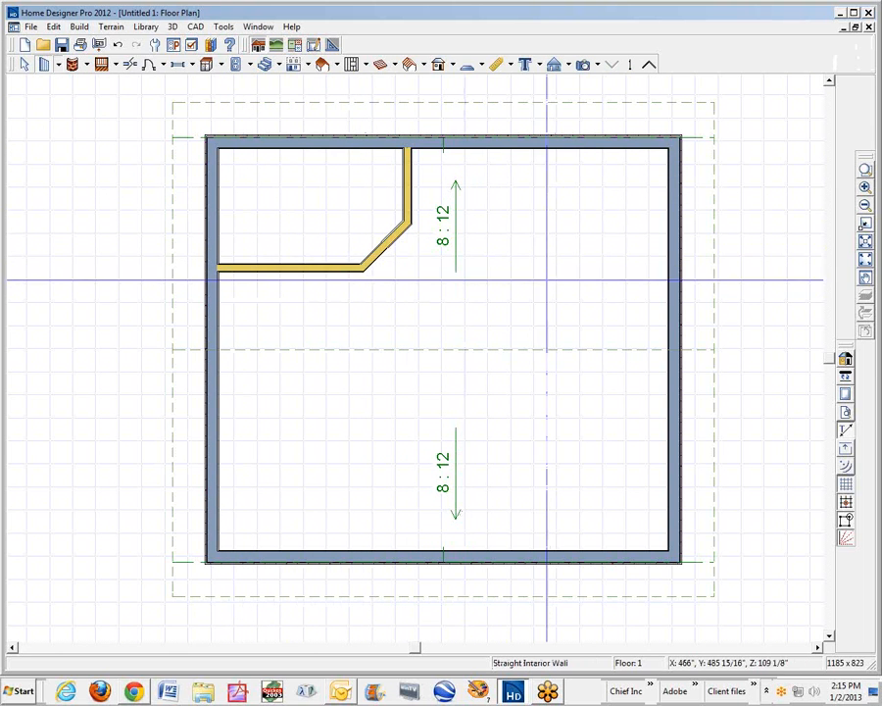
click(583, 64)
drag(597, 515, 467, 414)
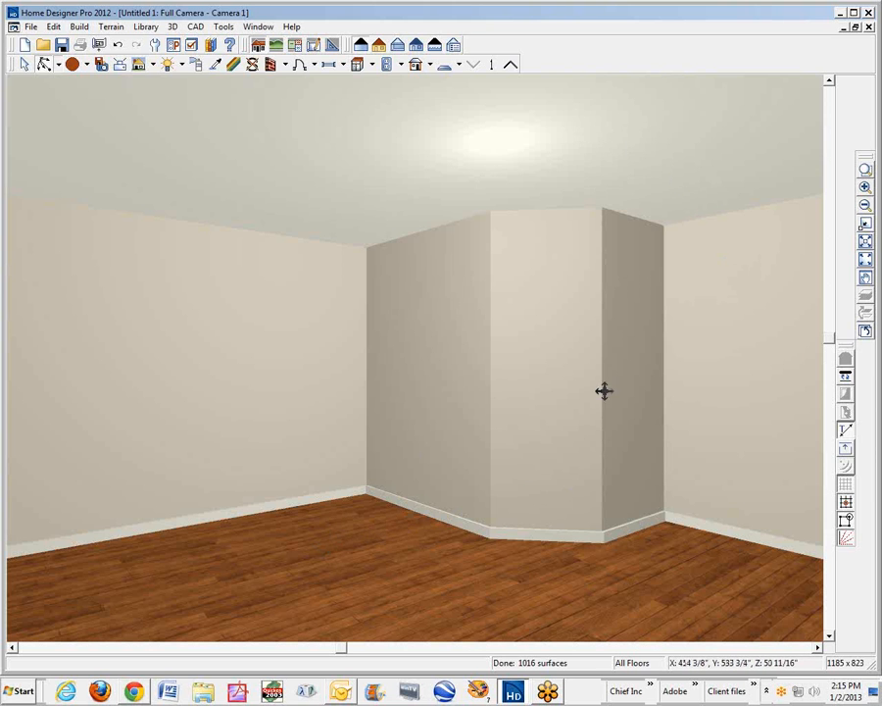
Set the main room's finished ceiling height to 120 inches and return to the floor plan.
right_click(339, 533)
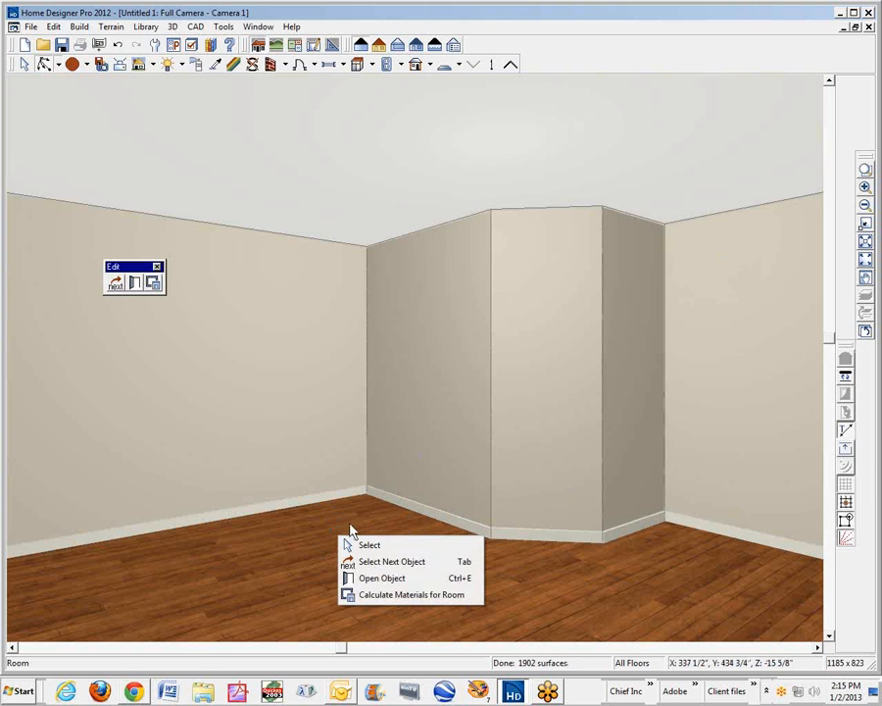
click(394, 577)
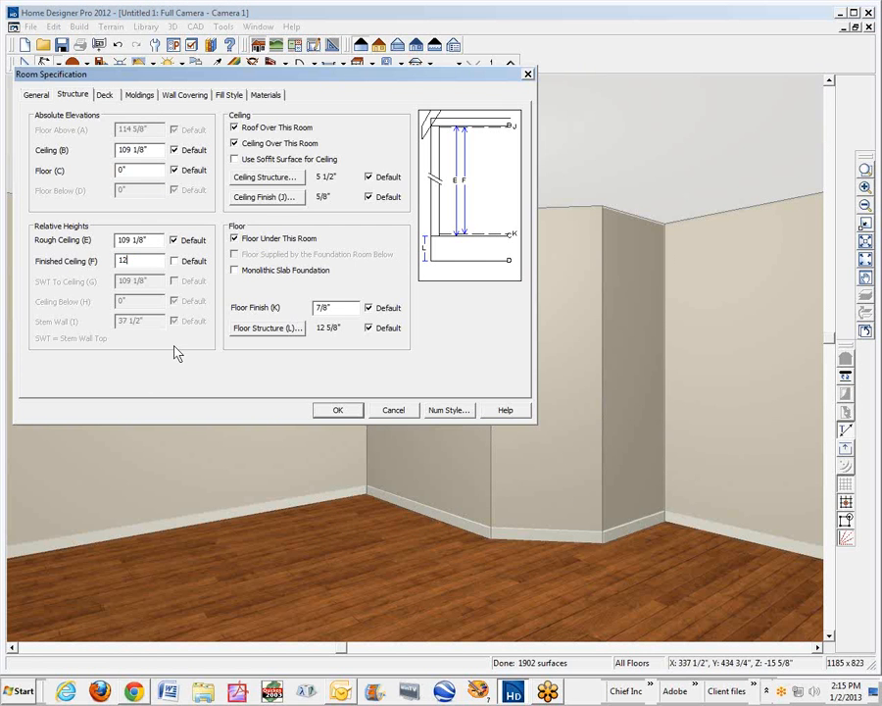
click(339, 411)
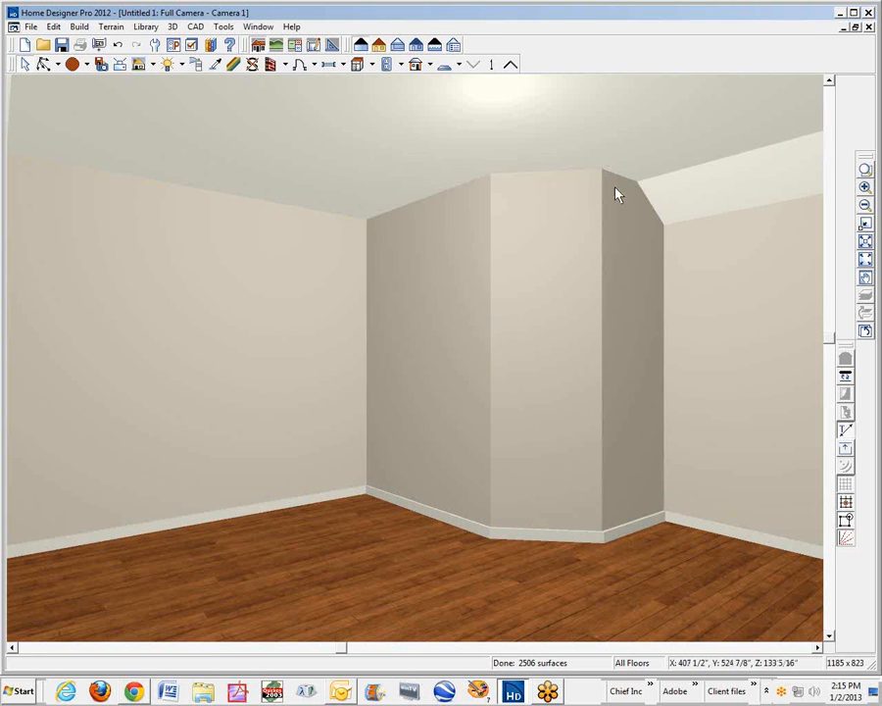
click(868, 28)
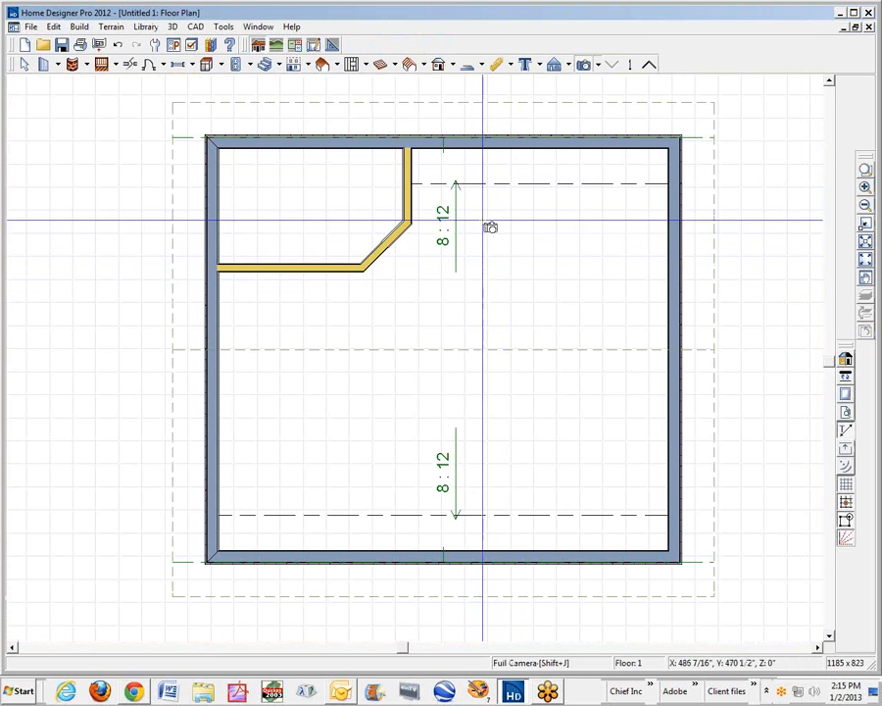
Draw a second run of interior walls with a diagonal segment inside the corner enclosure, from its right wall to the exterior left wall.
scroll(400, 181, up, 3)
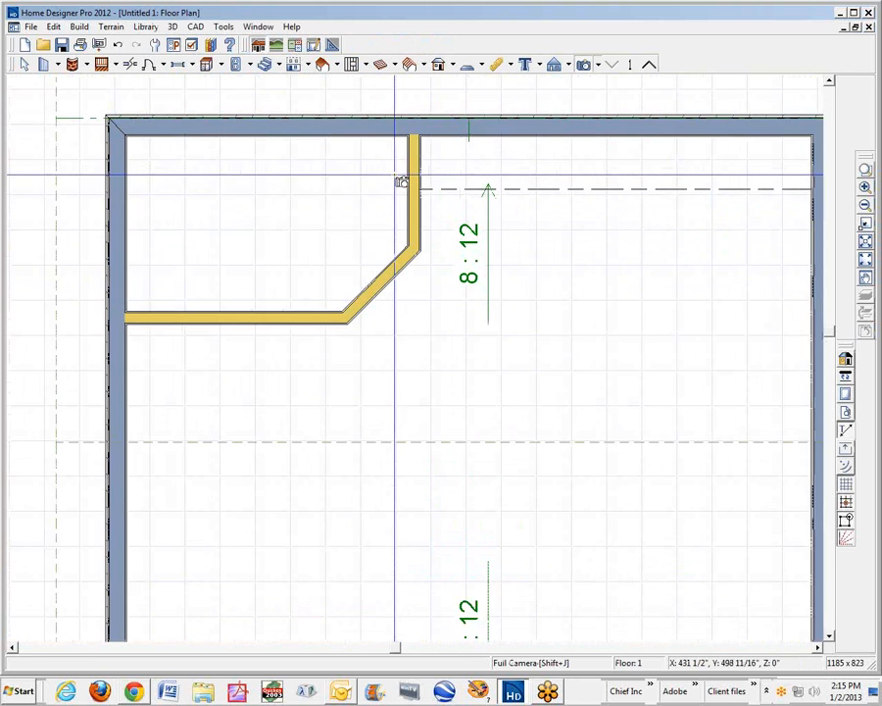
key(space)
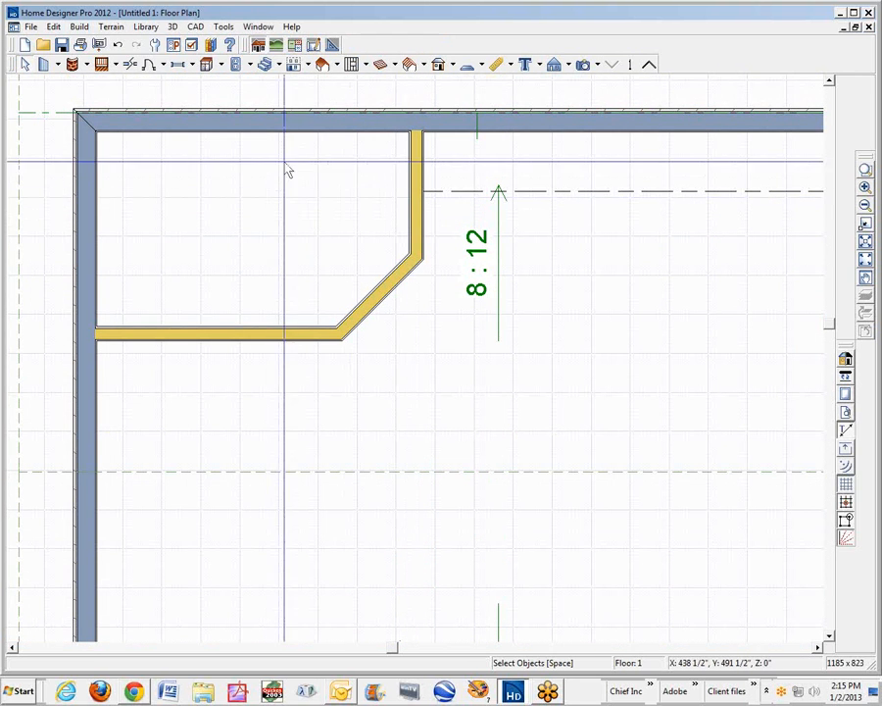
click(43, 64)
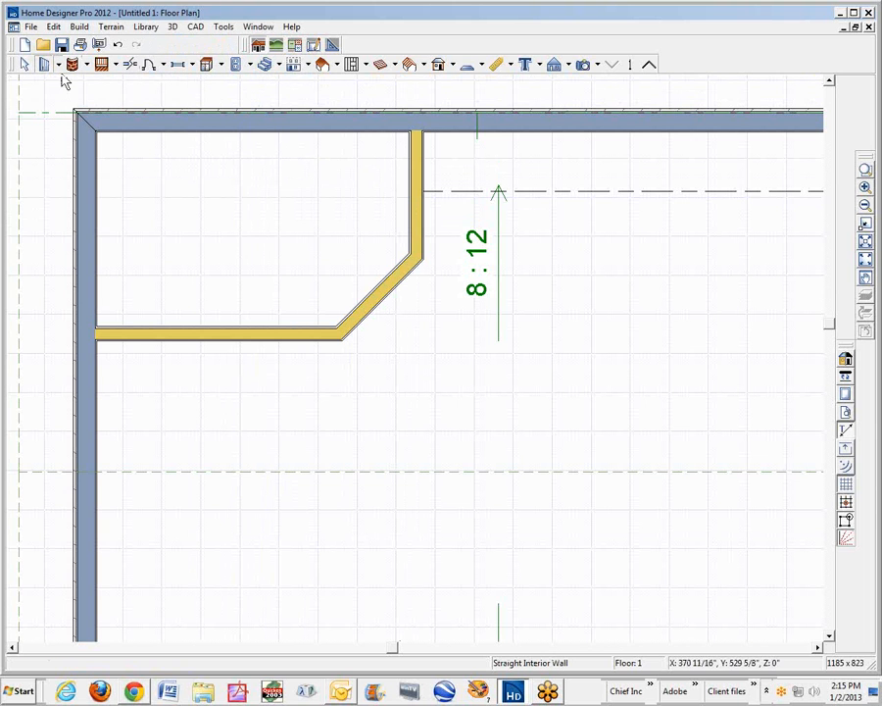
mouse_move(405, 192)
mouse_down()
mouse_move(331, 185)
mouse_move(294, 216)
mouse_move(283, 242)
mouse_move(266, 247)
mouse_move(103, 251)
mouse_up()
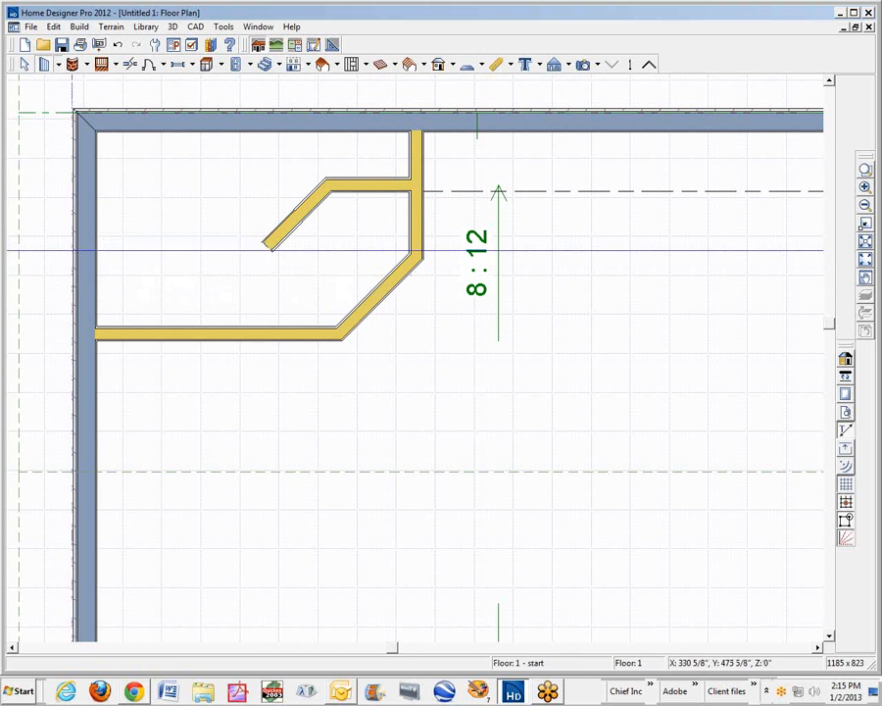
key(space)
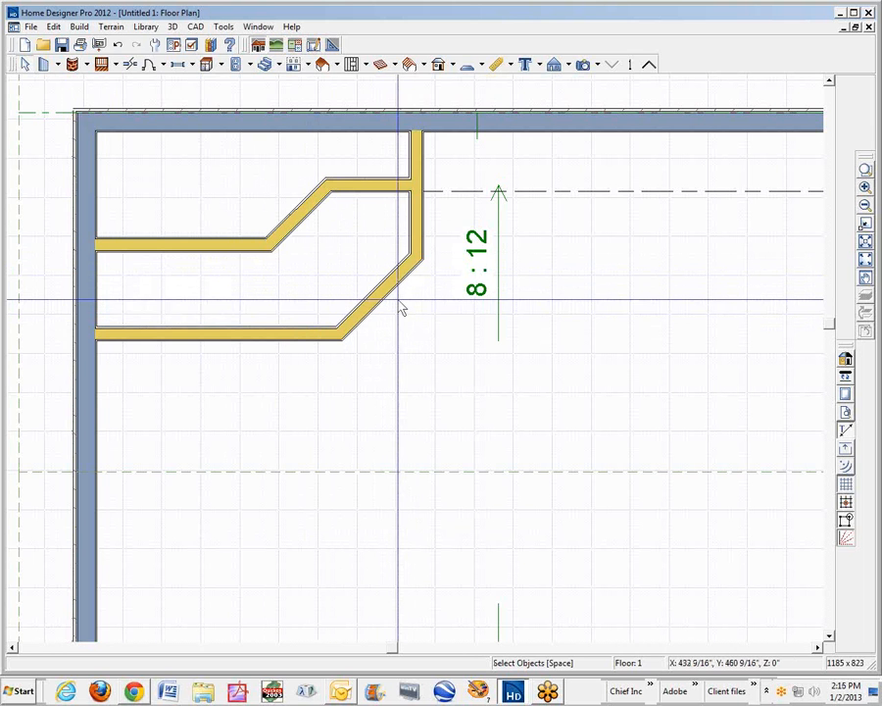
Create a full camera view from the lower right of the main room, aimed at the corner enclosure.
scroll(429, 308, down, 2)
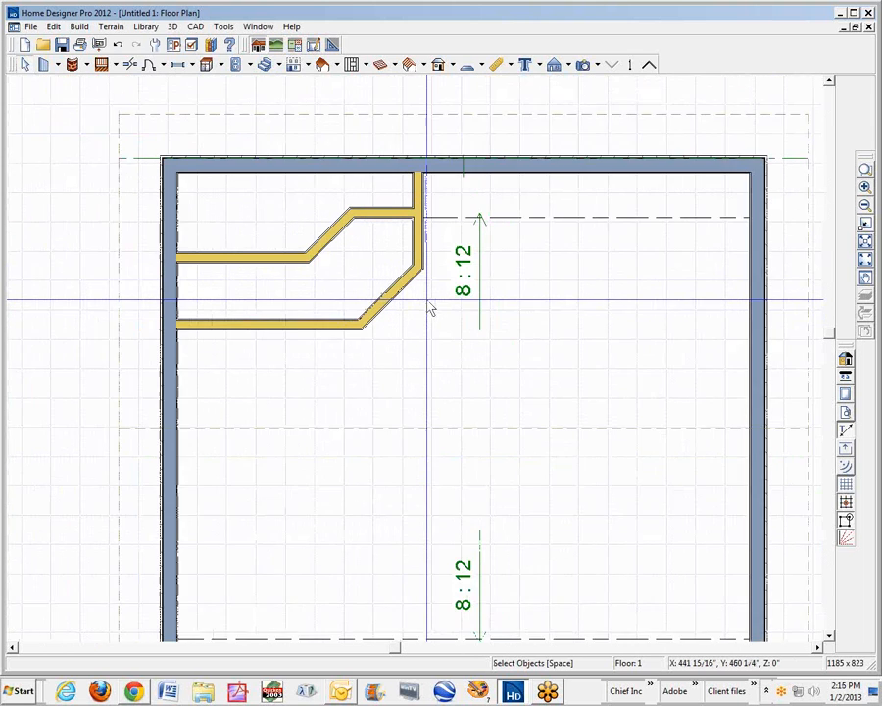
click(583, 63)
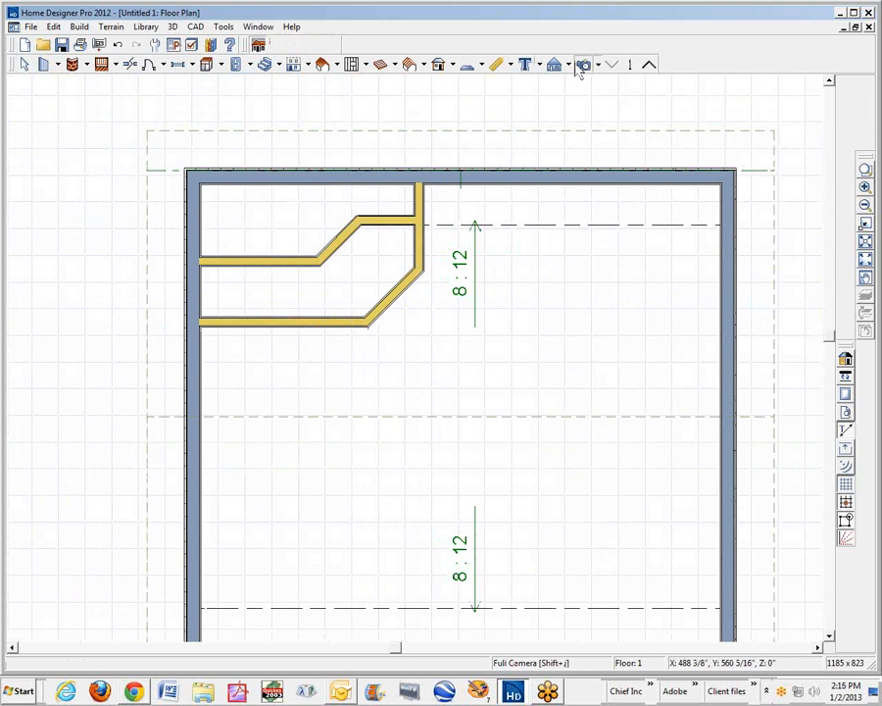
drag(627, 561, 432, 355)
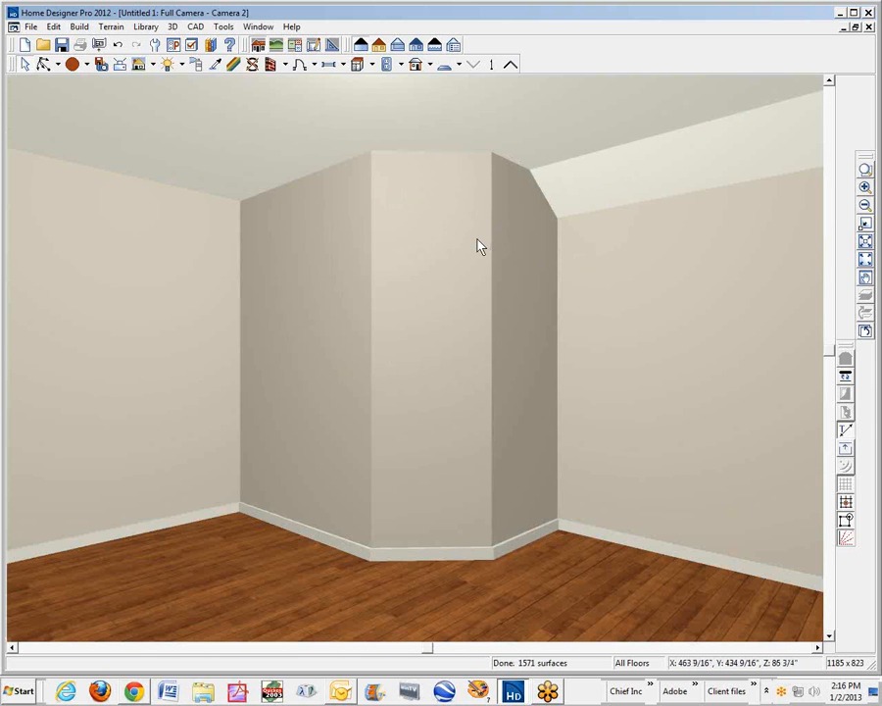
Lower the top of the enclosure's right wall to about the lower edge of the sloped ceiling.
click(508, 194)
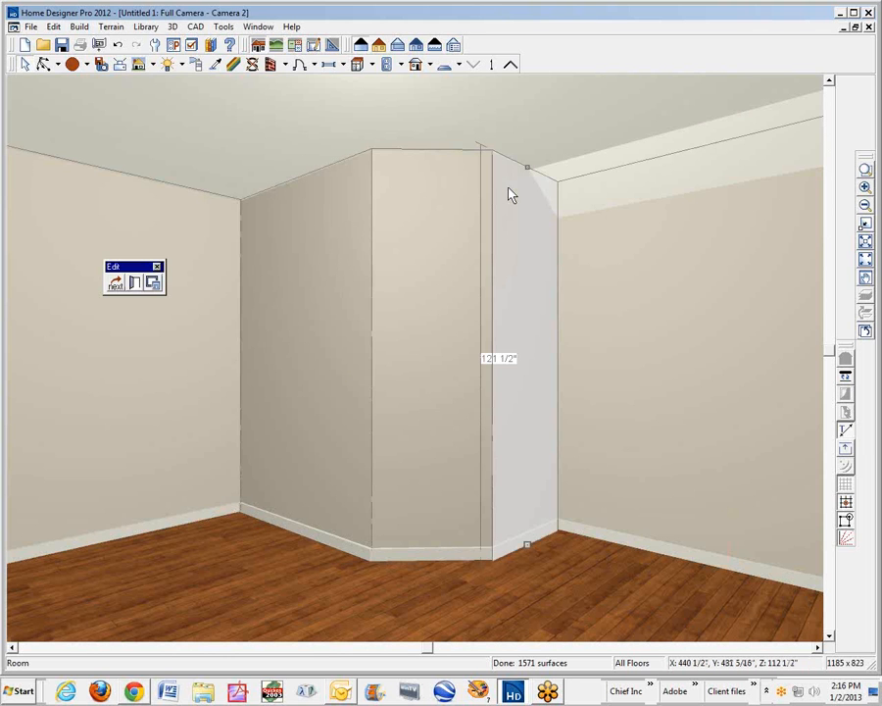
click(509, 194)
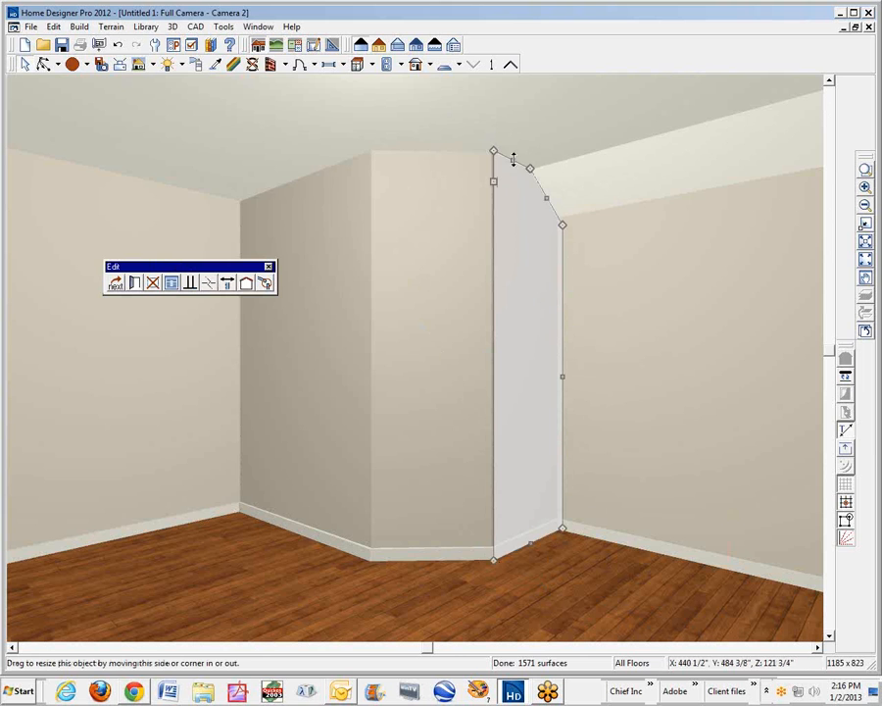
drag(512, 159, 506, 199)
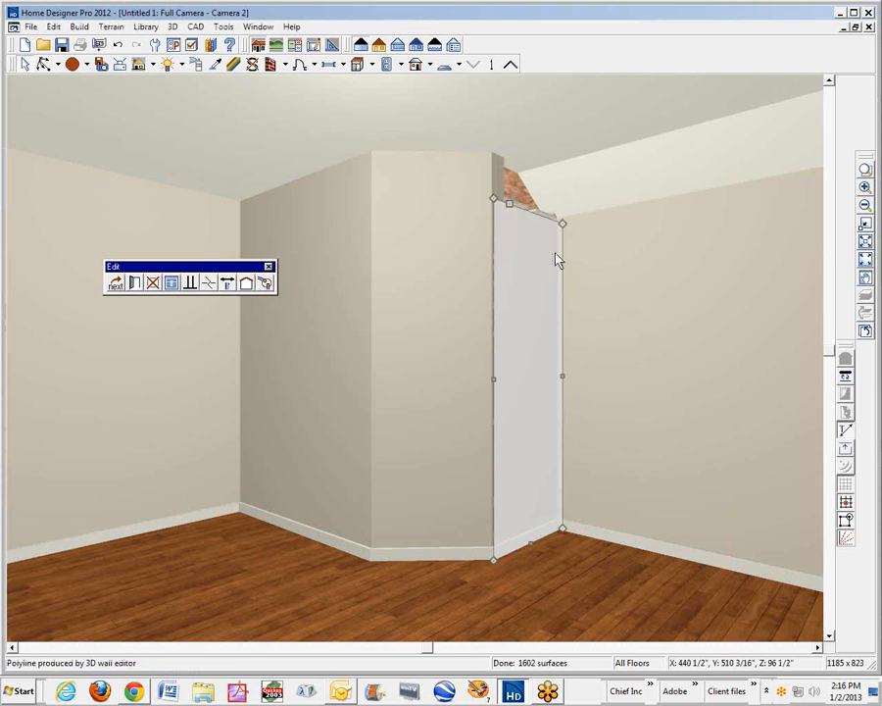
key(Escape)
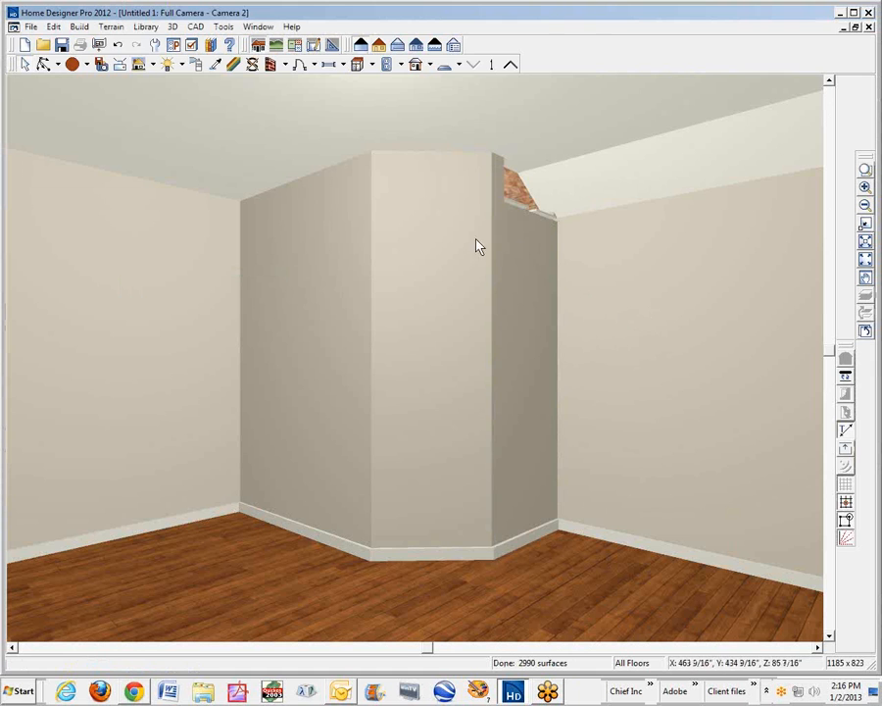
Lower the top of the enclosure's diagonal wall to match the adjoining lowered right wall.
click(432, 200)
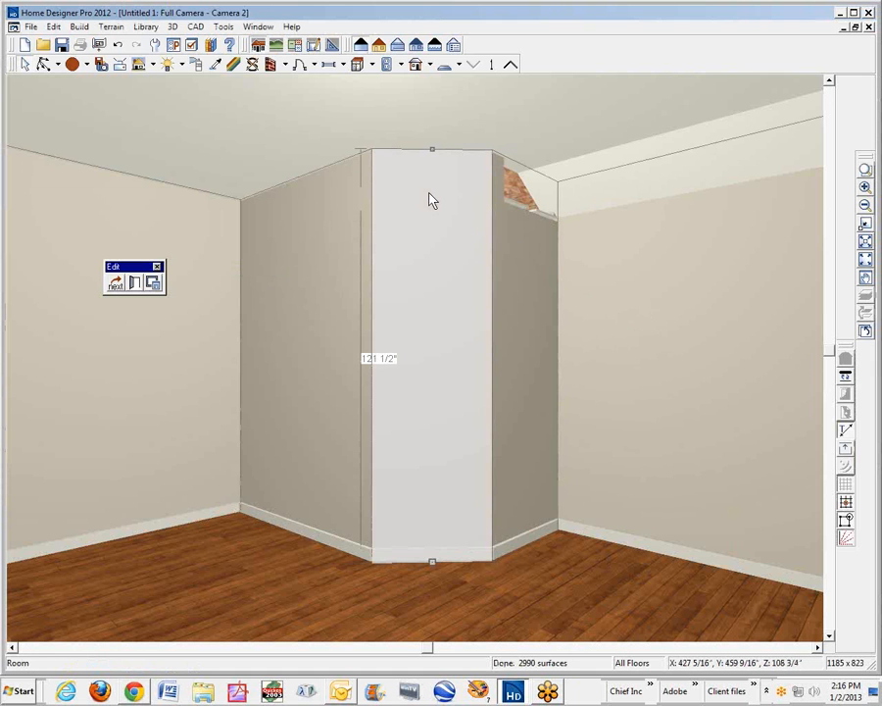
key(Tab)
key(Escape)
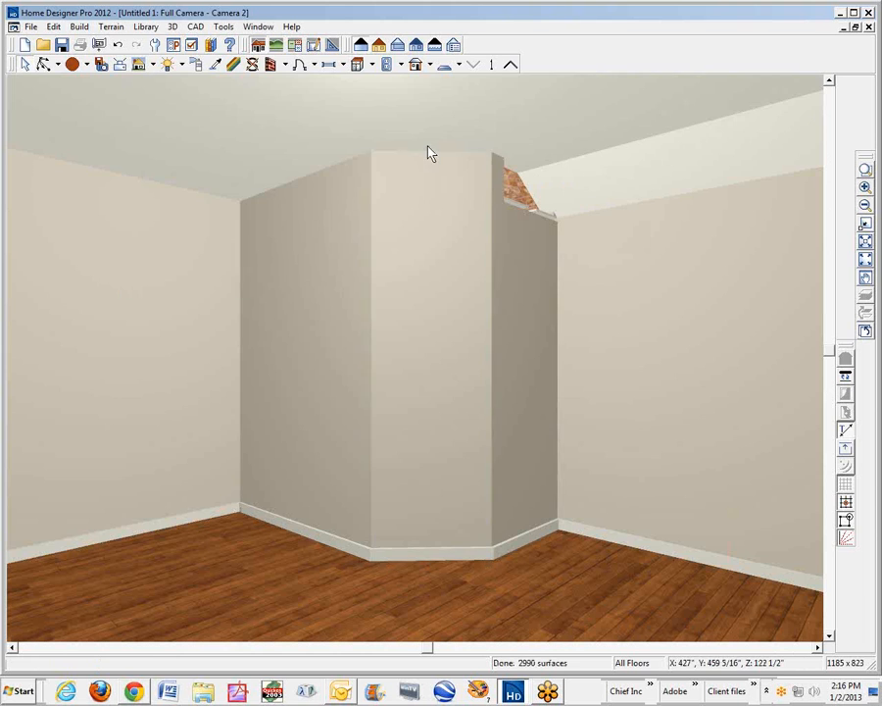
click(427, 147)
click(429, 174)
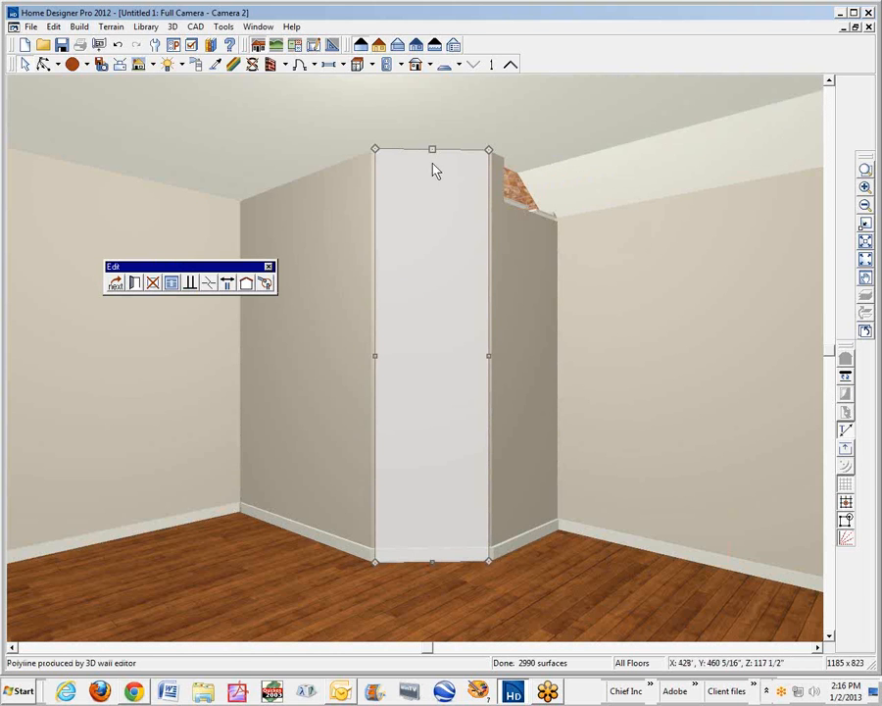
drag(432, 152, 493, 195)
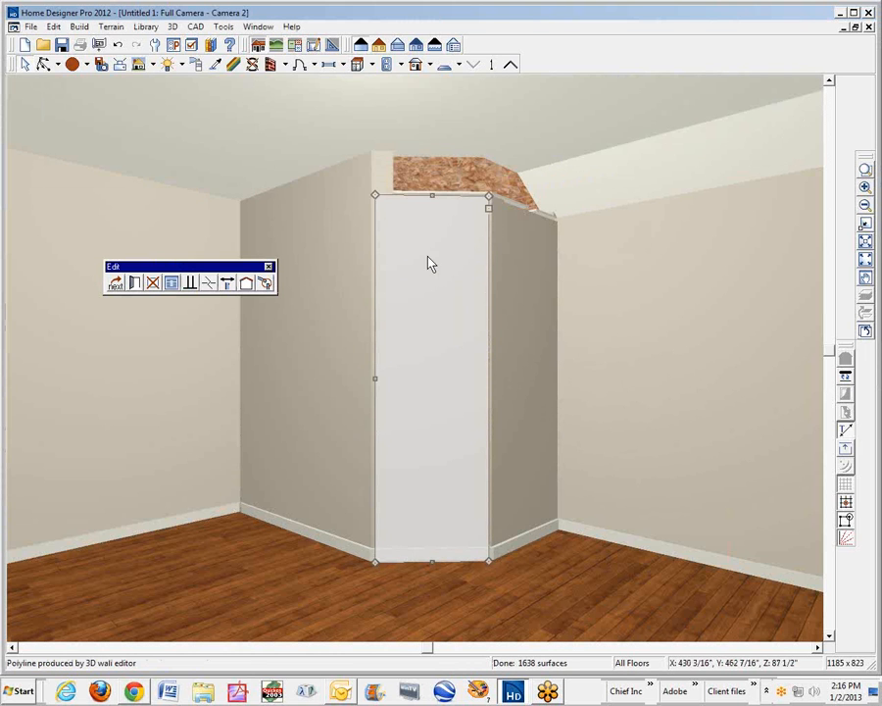
Lower the top of the enclosure's left wall to match the diagonal wall, and return to the floor plan.
click(355, 222)
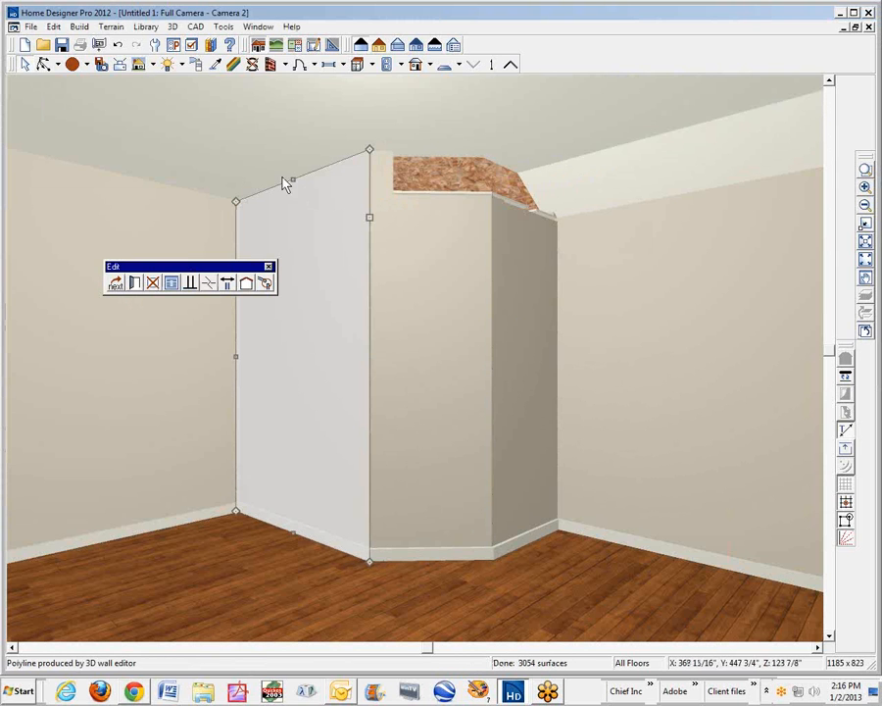
drag(292, 177, 363, 196)
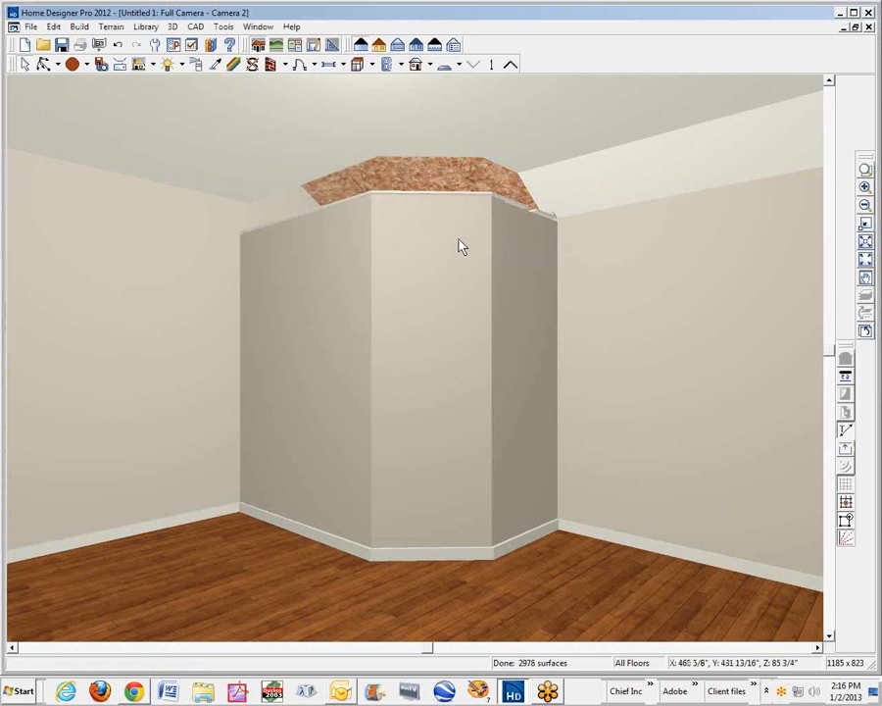
click(868, 27)
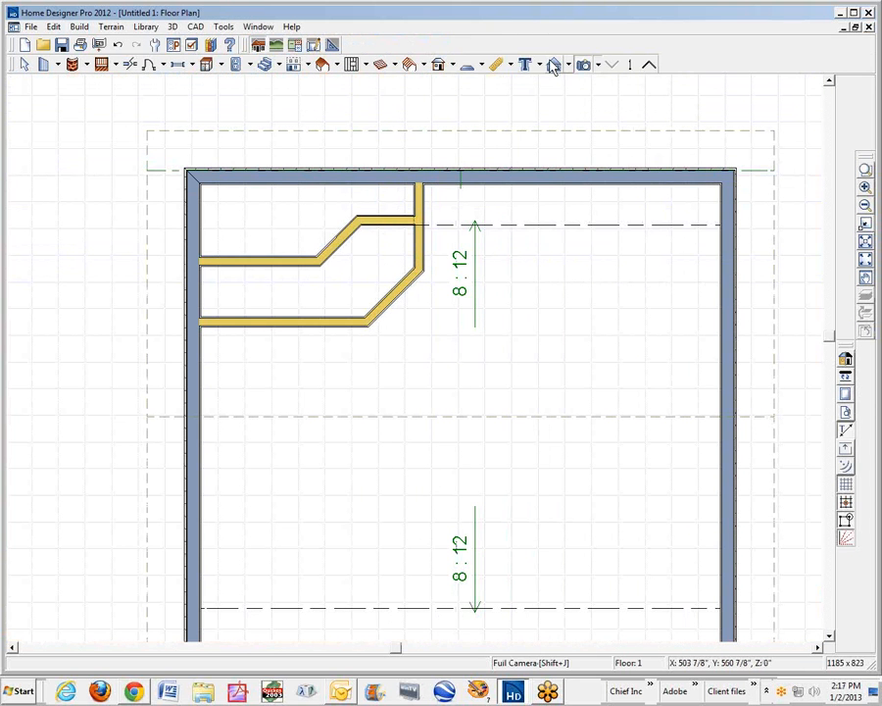
Create a cross-section view cutting through the house and looking toward the corner enclosure.
click(554, 65)
drag(446, 358, 224, 40)
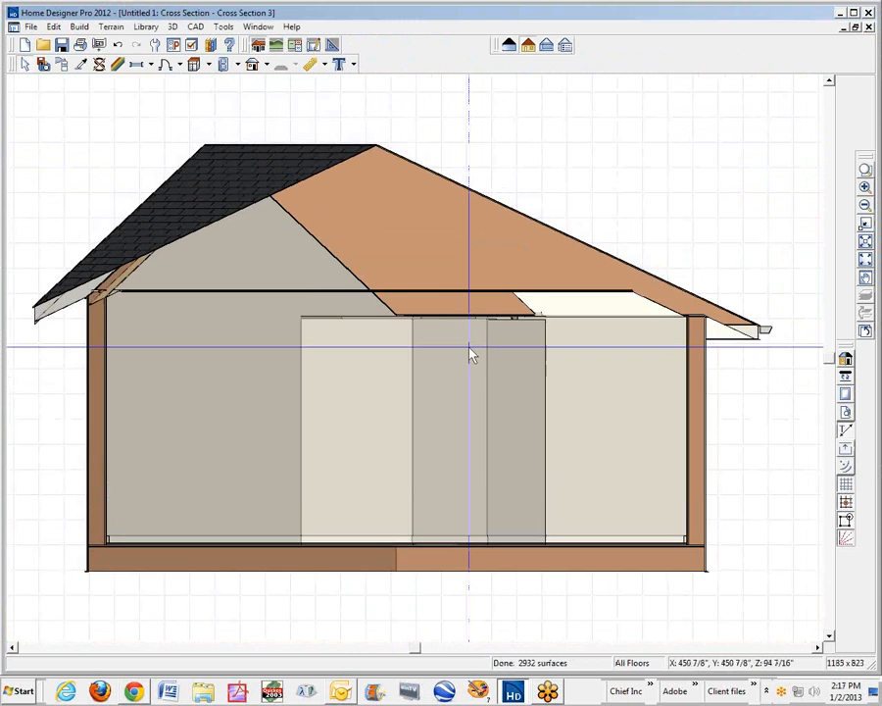
scroll(457, 353, up, 2)
scroll(603, 431, down, 1)
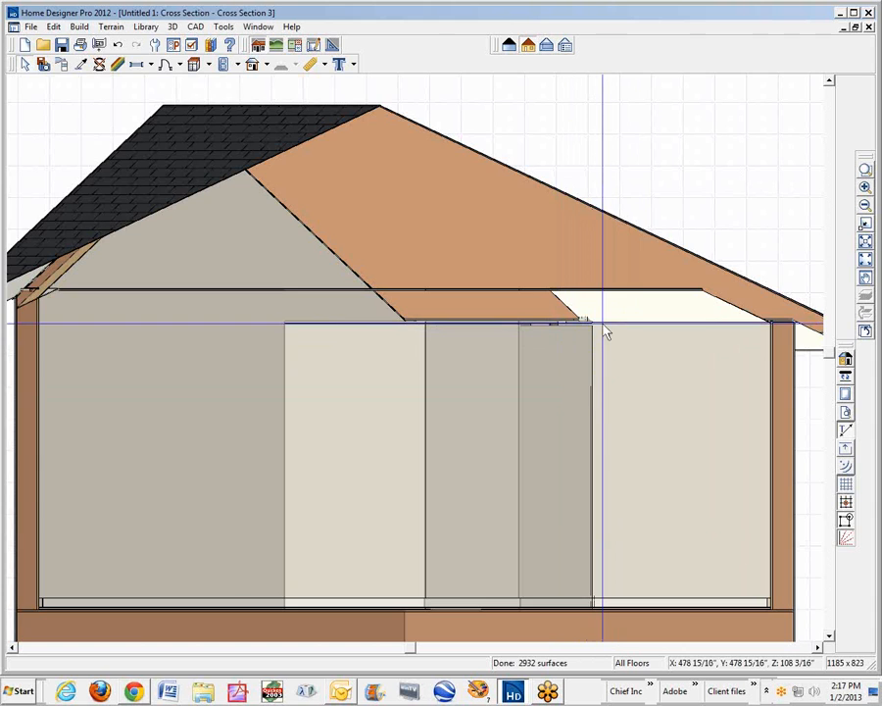
Raise the top of the enclosure's right wall to about 9'-0 3/4" in the cross section.
scroll(568, 349, up, 3)
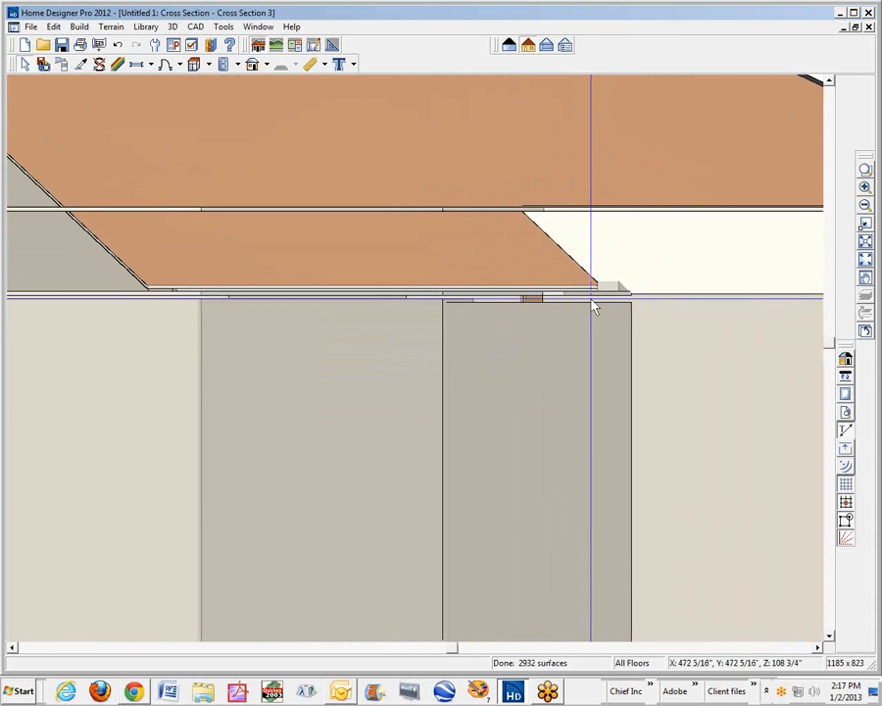
click(576, 320)
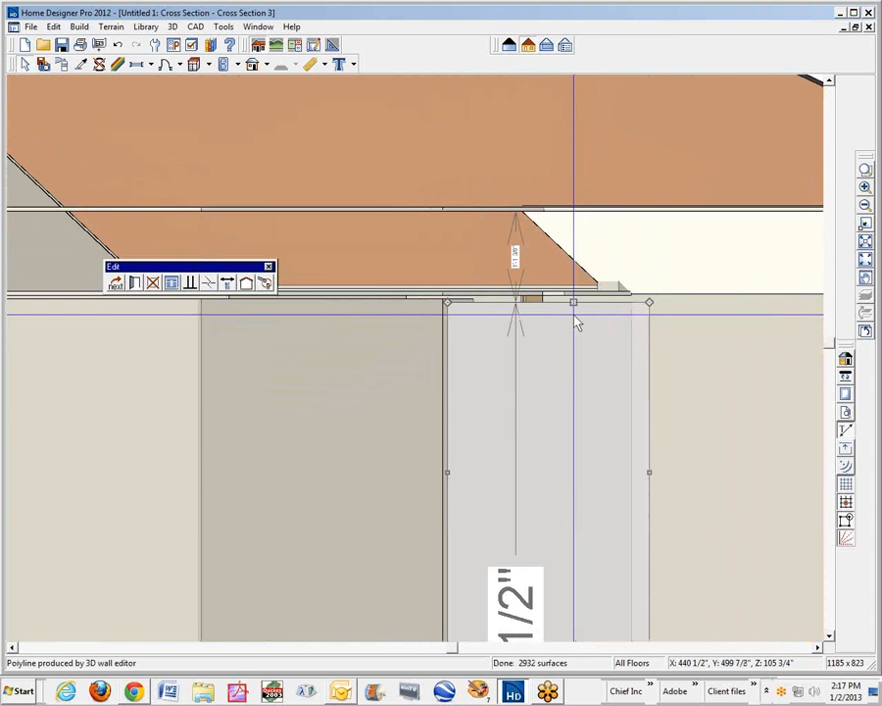
drag(573, 301, 665, 292)
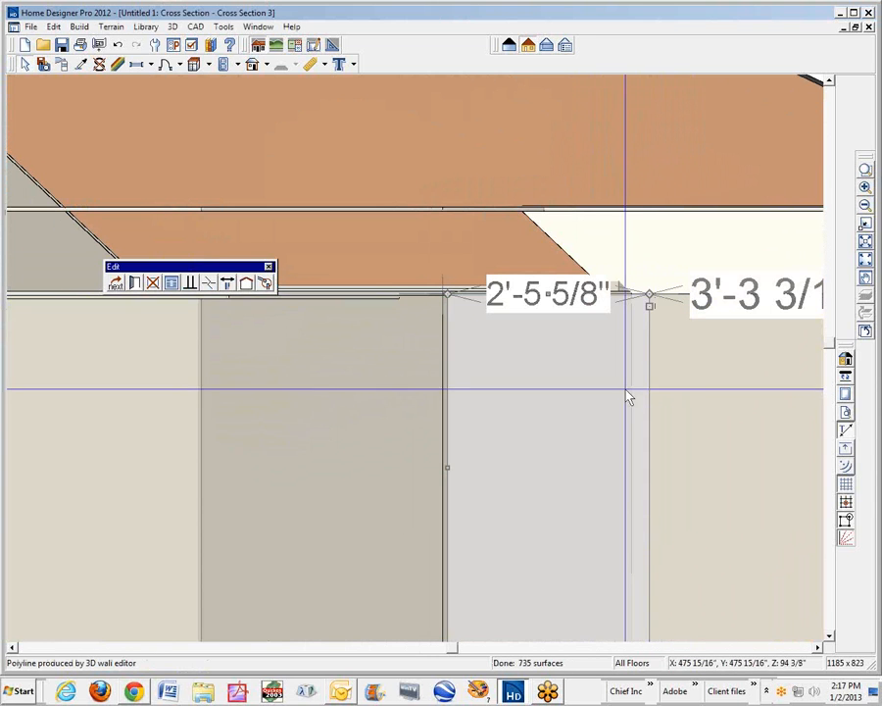
click(553, 342)
click(546, 321)
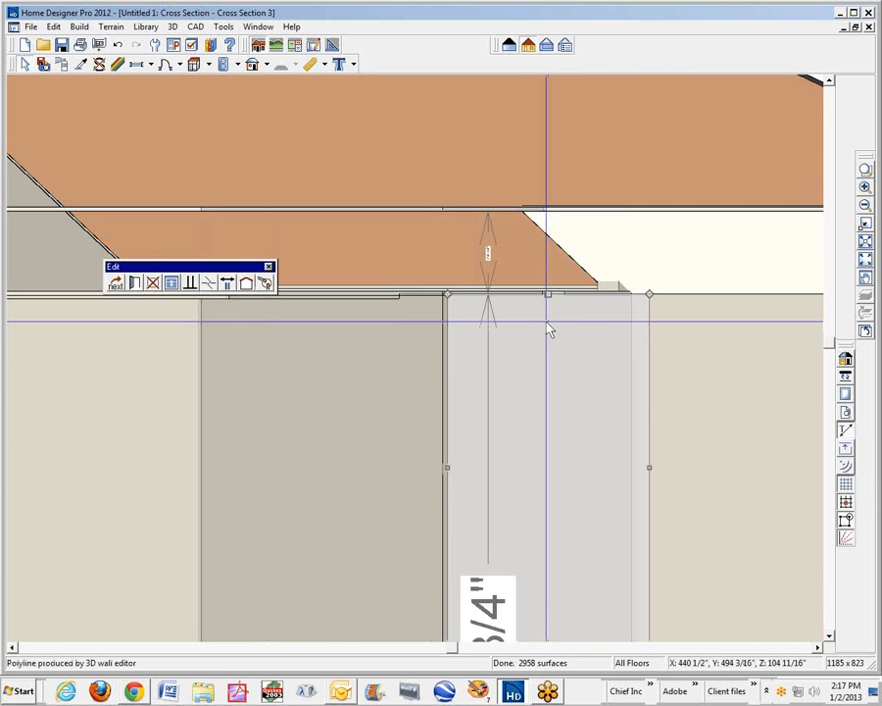
scroll(549, 333, down, 5)
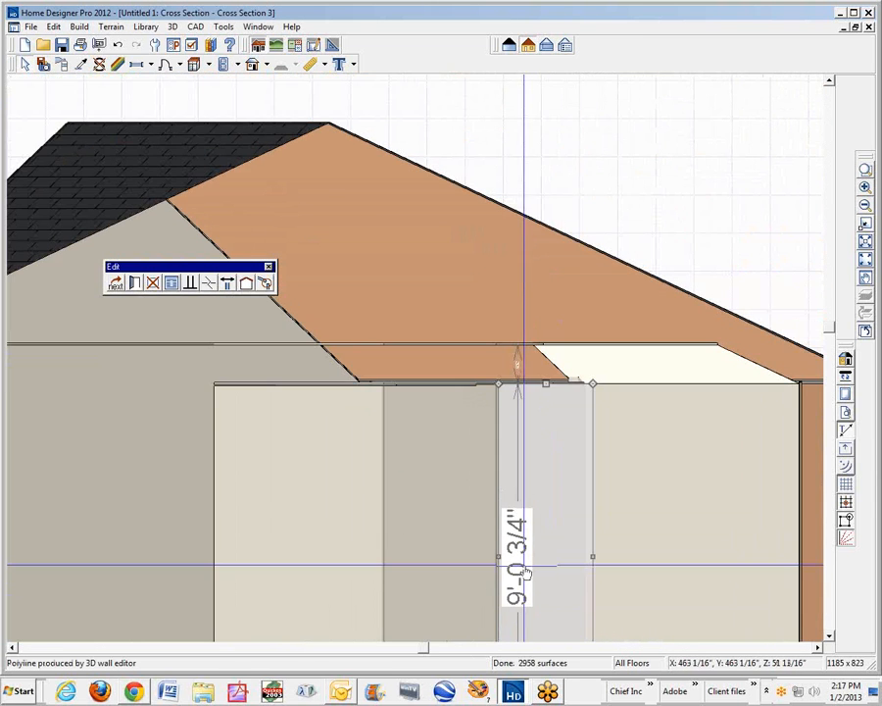
click(830, 638)
click(829, 638)
click(829, 638)
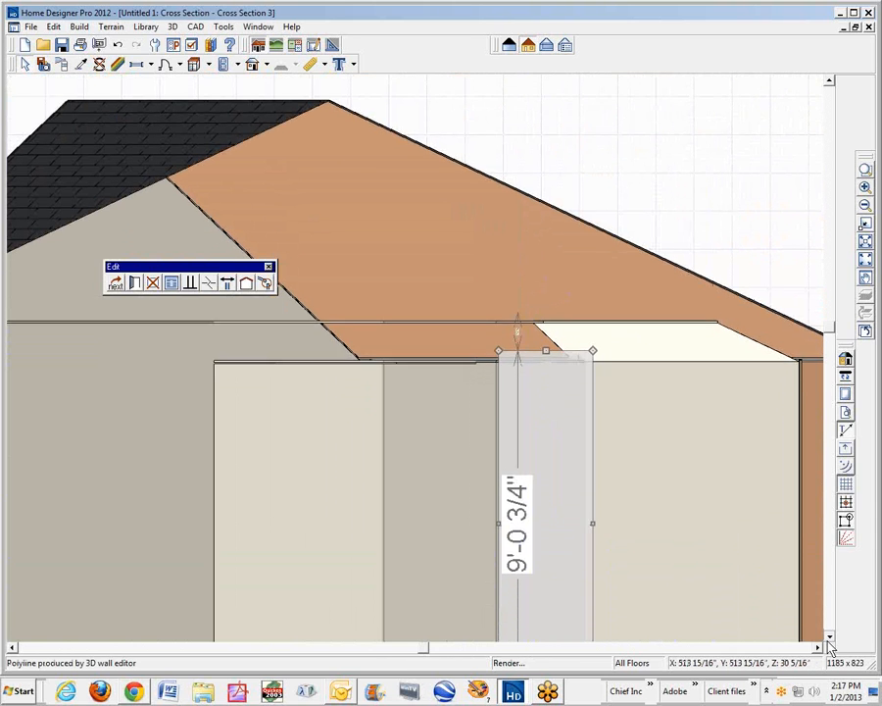
click(829, 638)
click(829, 638)
key(space)
click(457, 429)
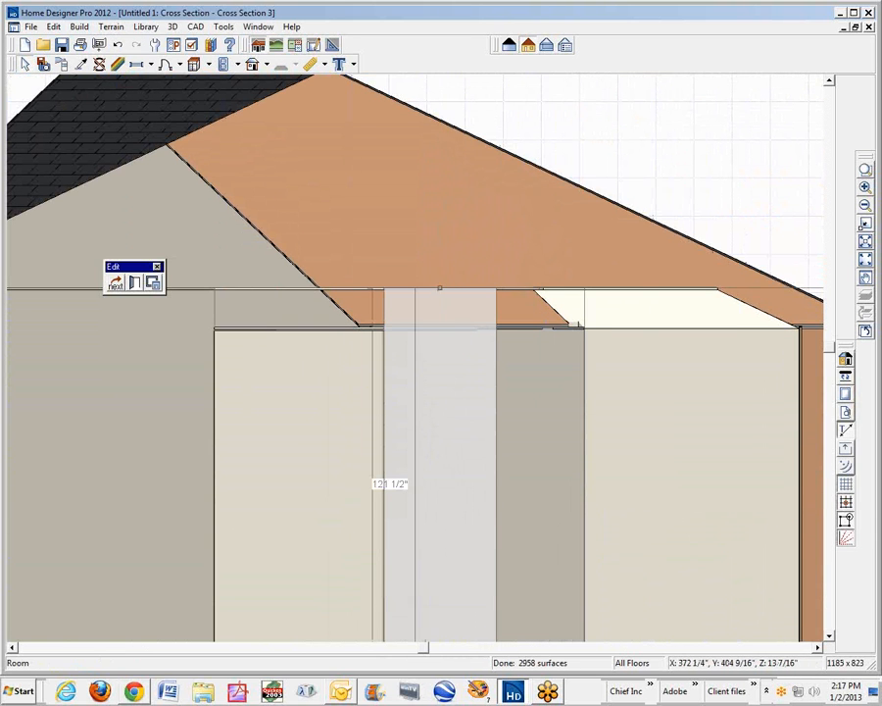
click(152, 283)
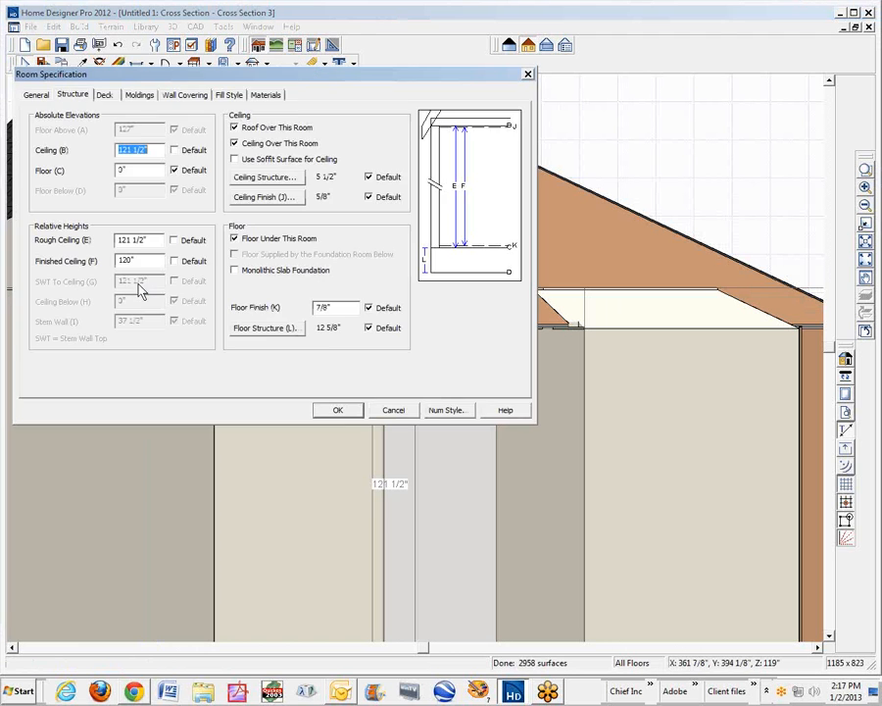
click(405, 412)
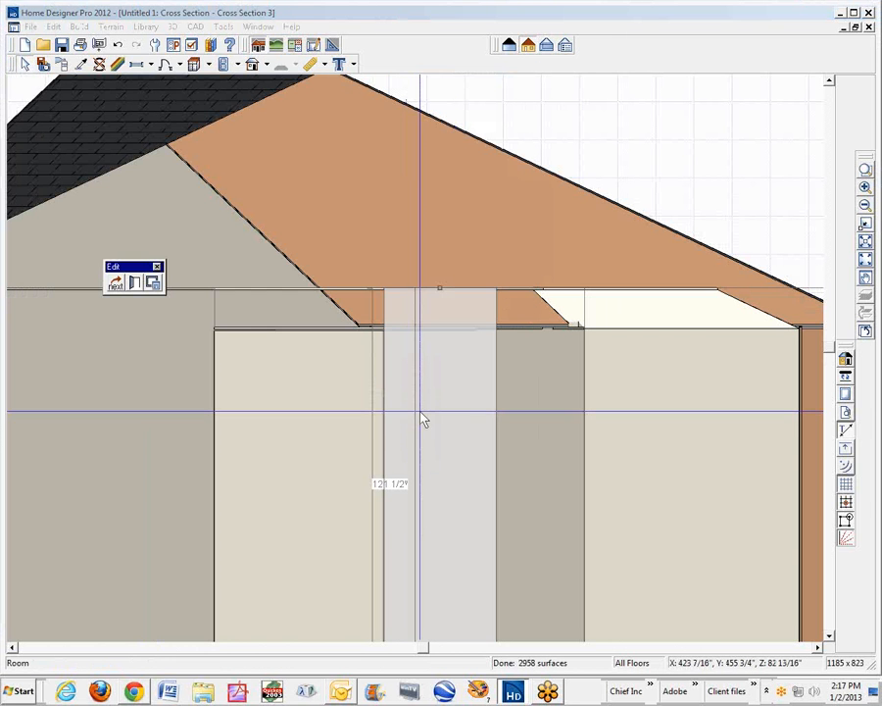
Set the height of the enclosure's diagonal wall to 9' 3/4" in the cross section.
click(450, 396)
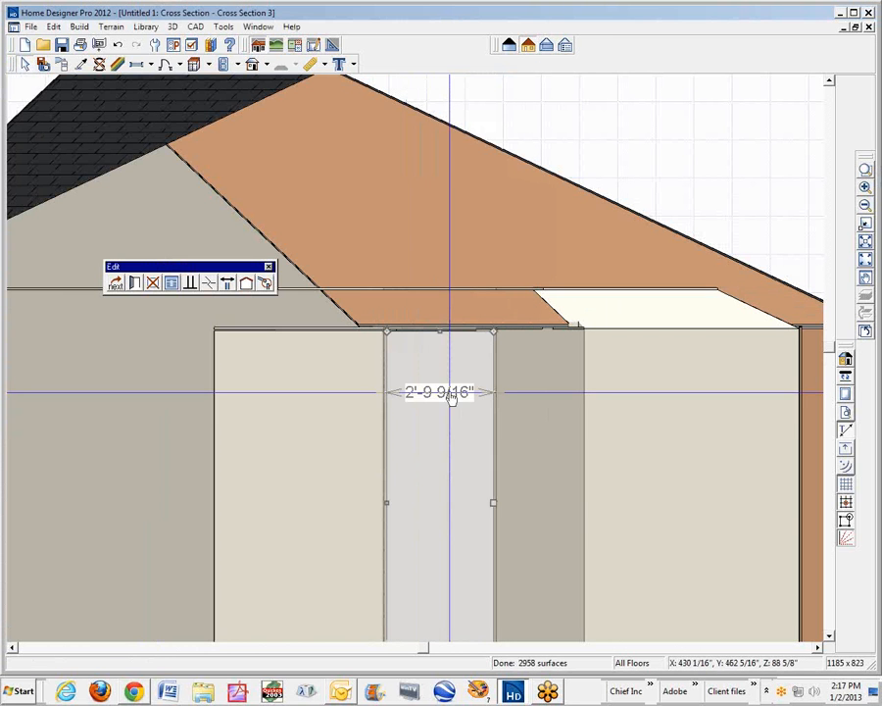
click(439, 354)
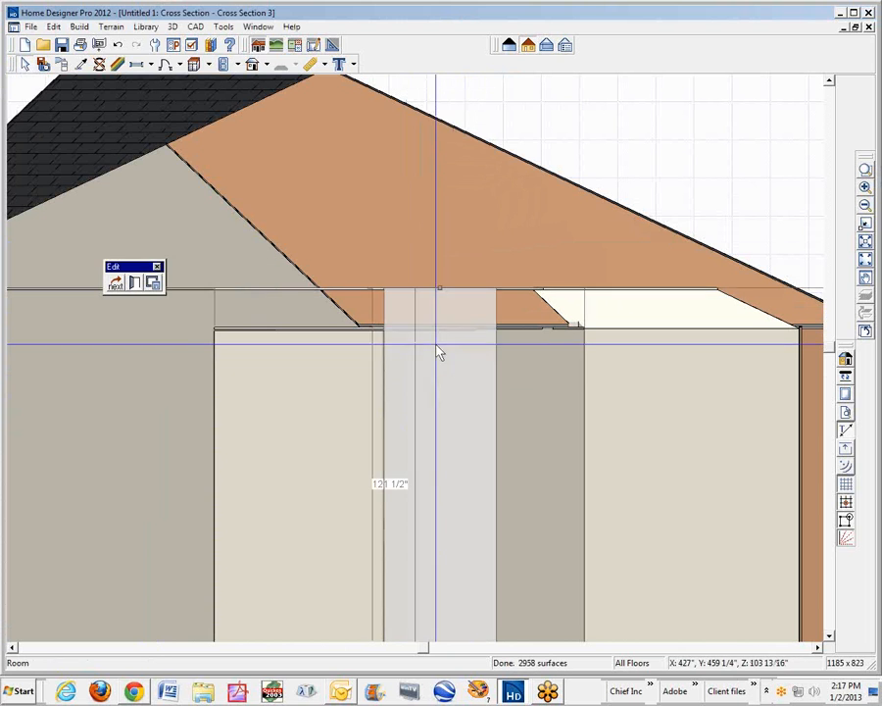
click(451, 357)
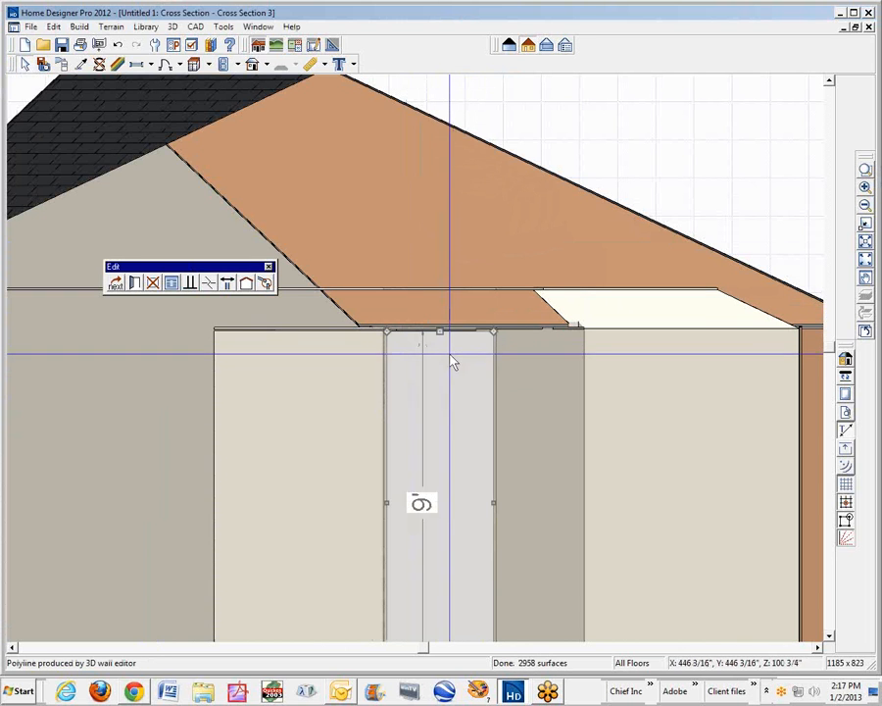
click(424, 496)
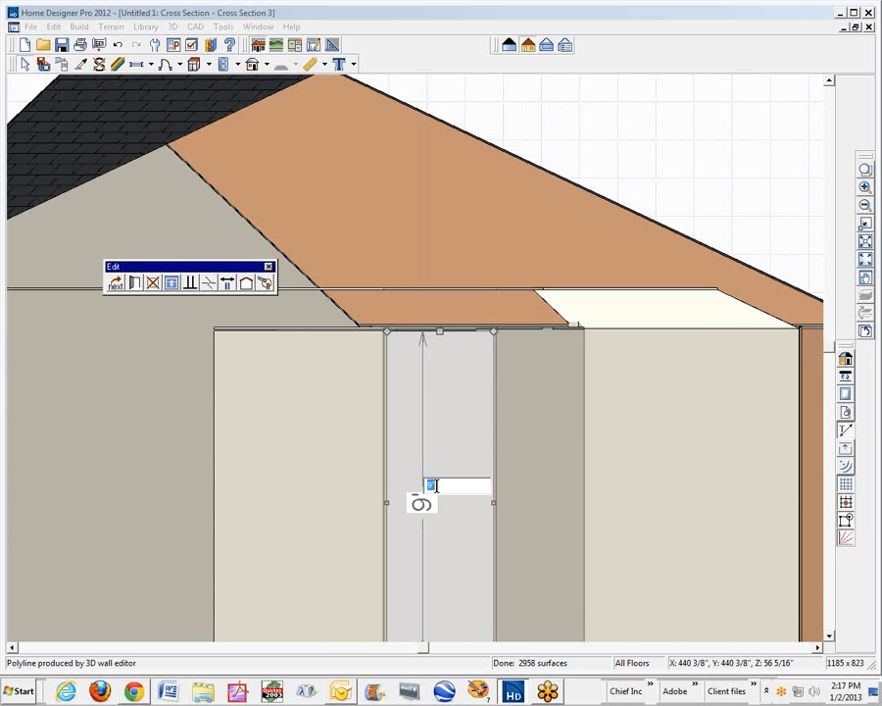
text(3/4)
key(Return)
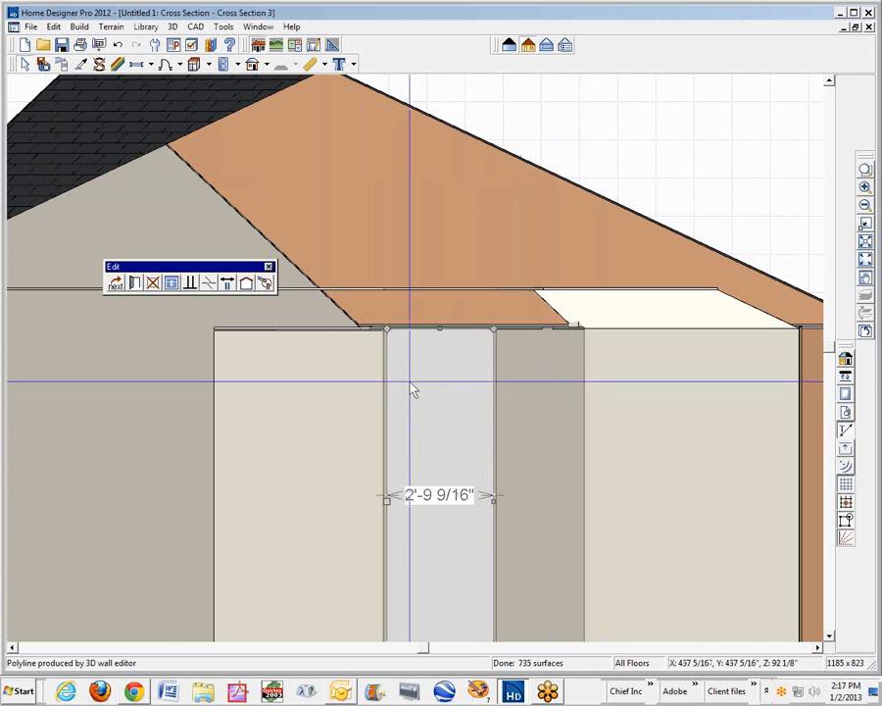
Set the height of the enclosure's left wall to 9' 3/4" and deselect it.
click(329, 394)
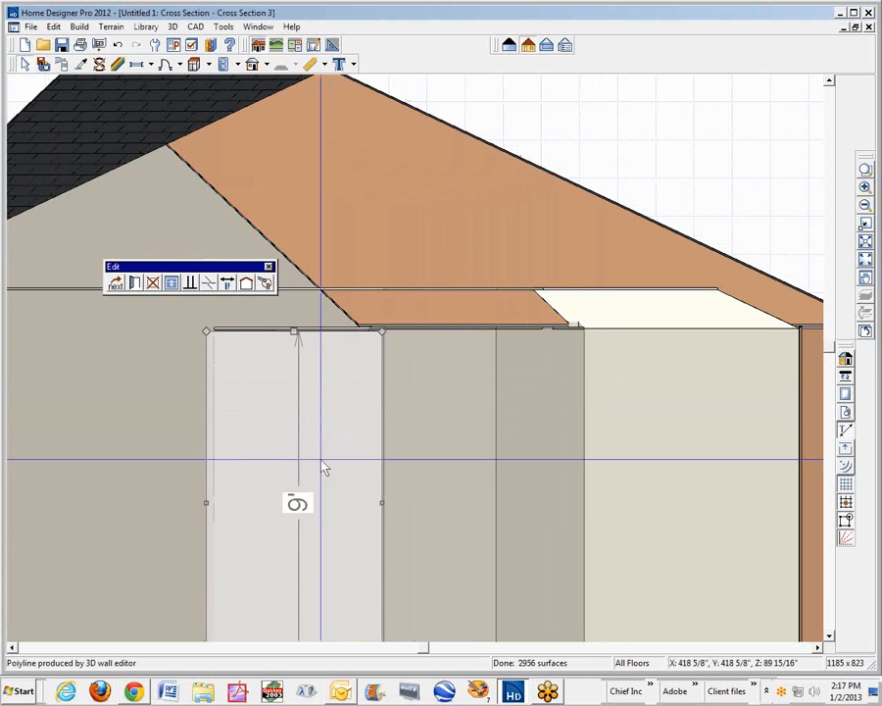
click(297, 502)
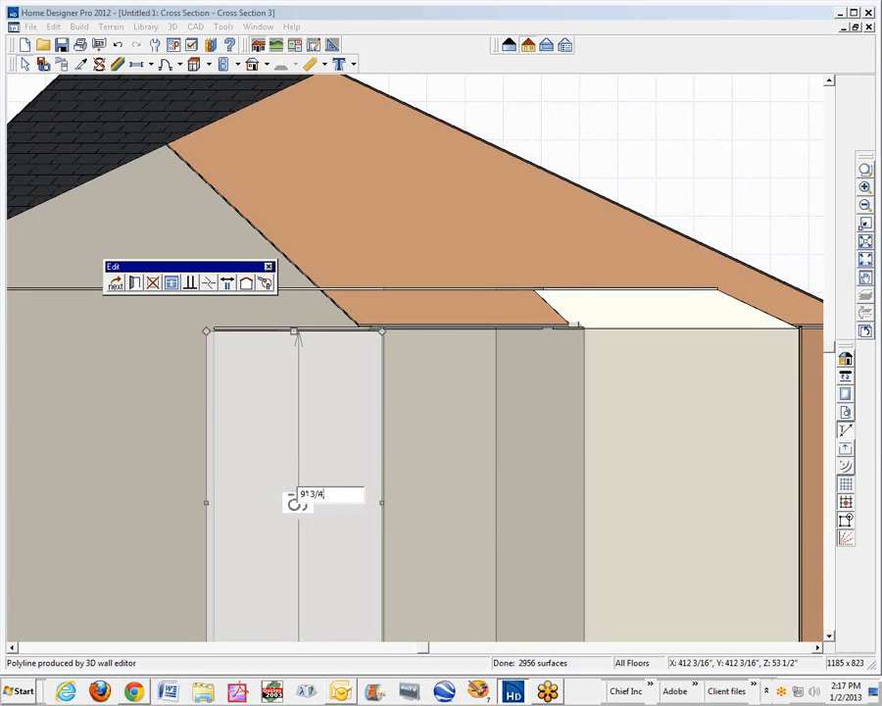
key(Return)
key(Escape)
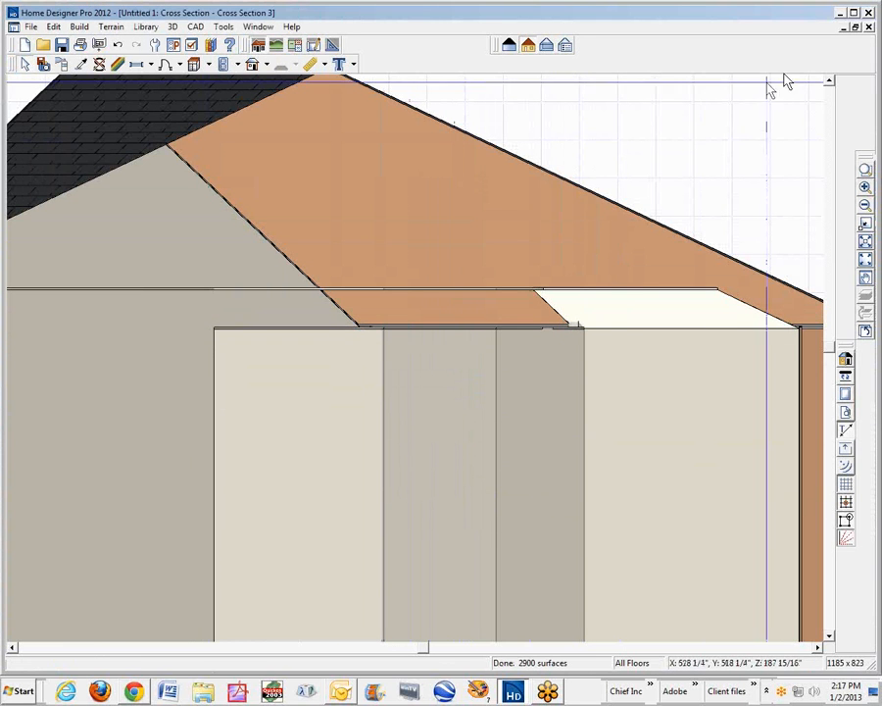
Close the cross section and create a full camera view looking at the corner enclosure from inside the main room.
click(869, 27)
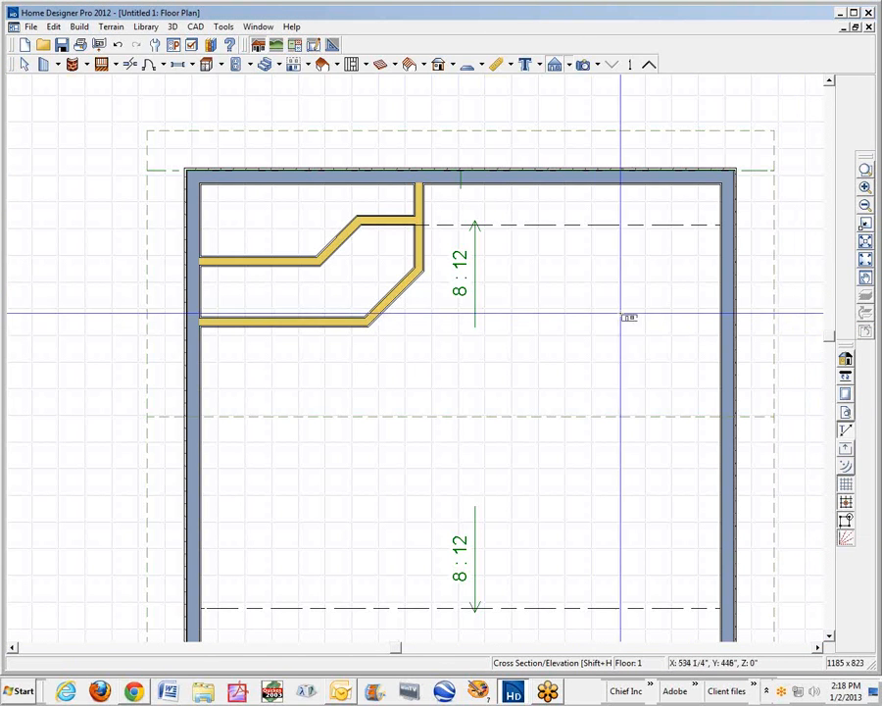
click(582, 65)
drag(622, 562, 416, 359)
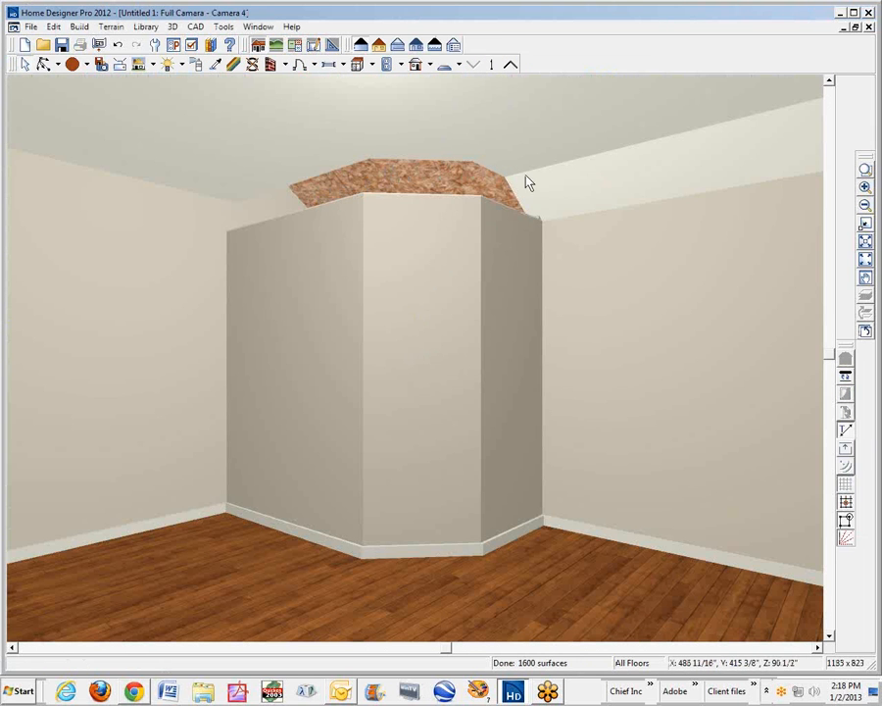
Change the sheathing material of the roof plane exposed above the enclosure to Drywall from the plan materials.
right_click(444, 184)
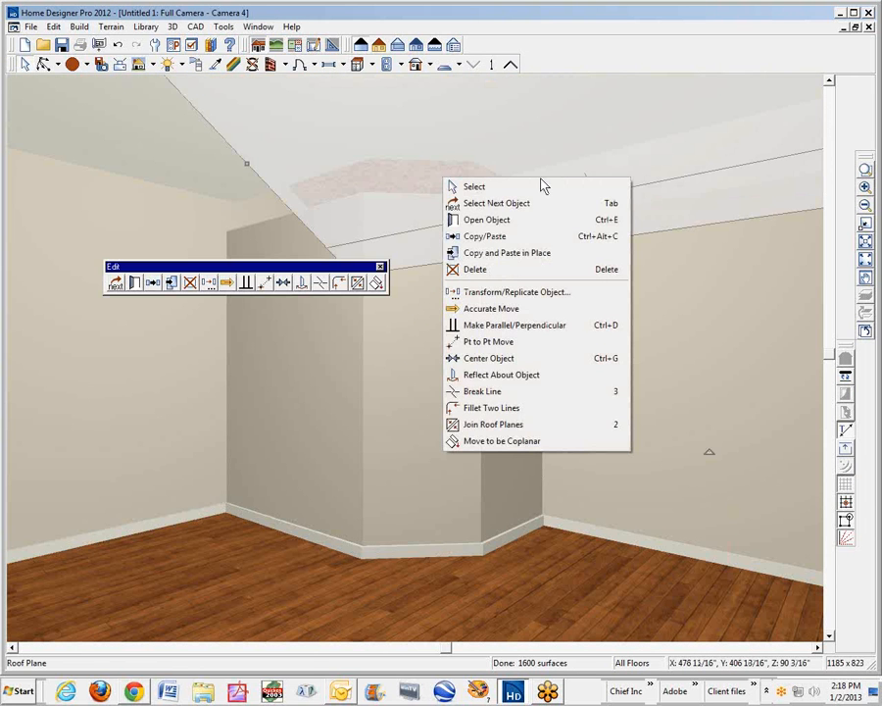
click(519, 228)
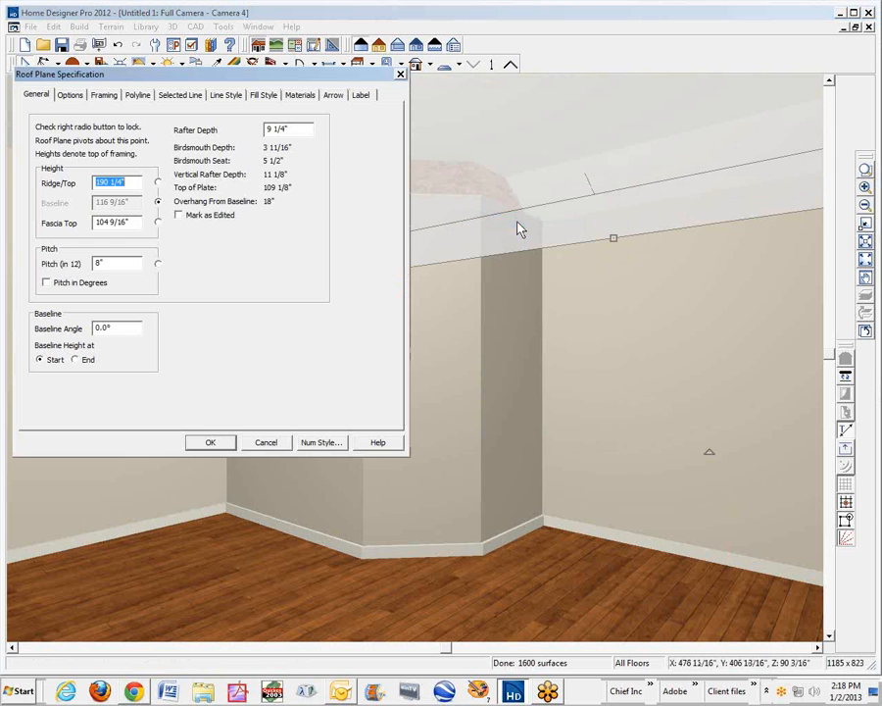
click(302, 94)
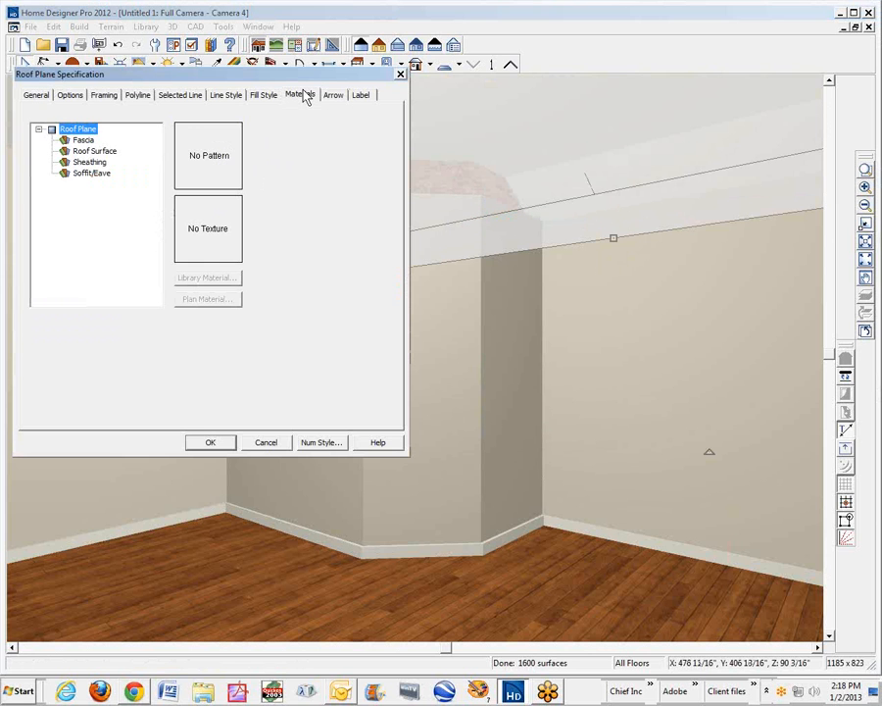
click(98, 164)
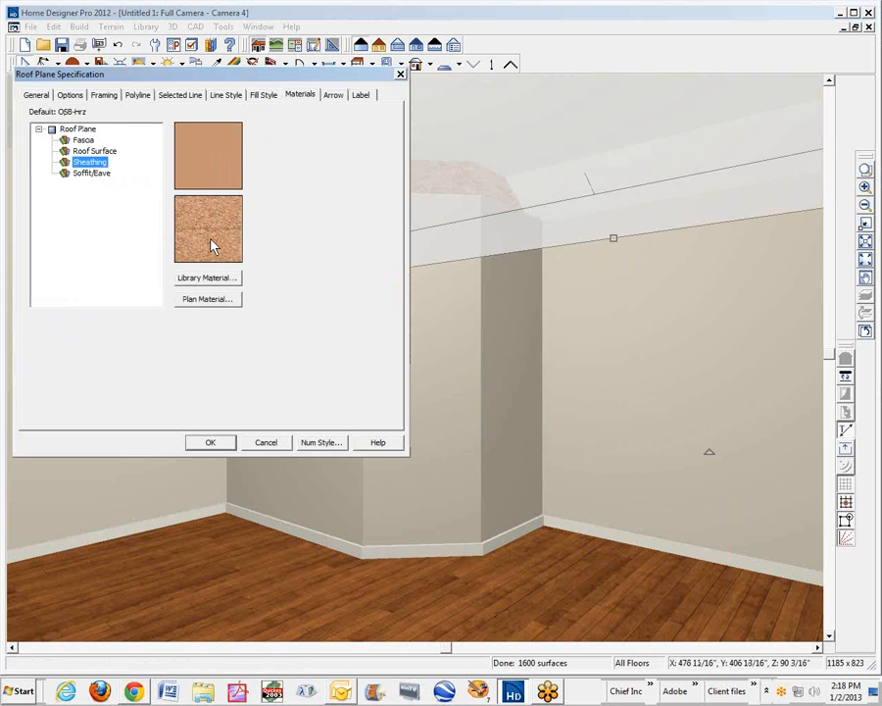
click(233, 301)
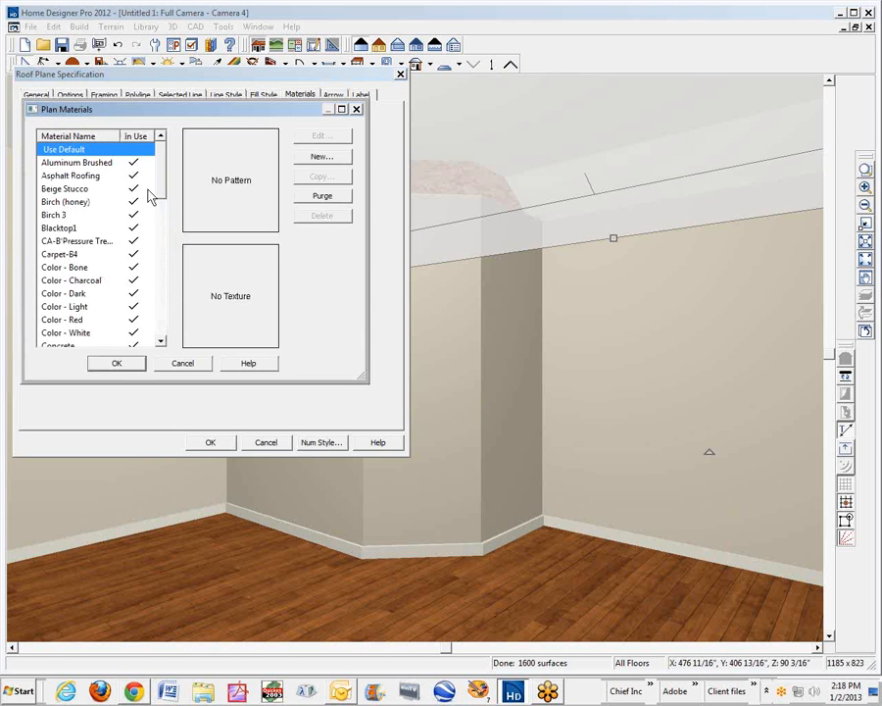
key(d)
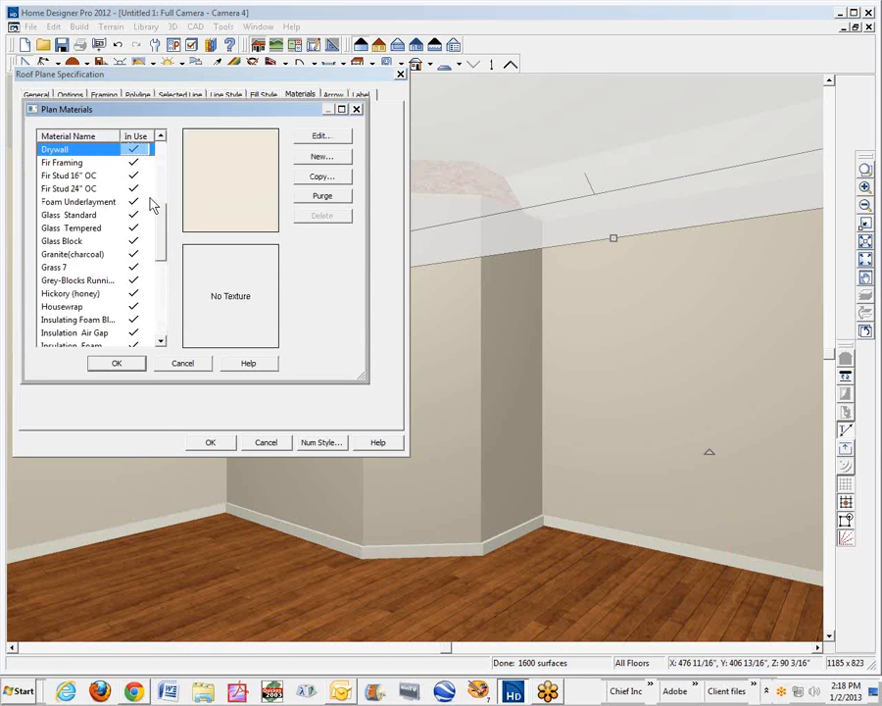
click(119, 367)
click(210, 442)
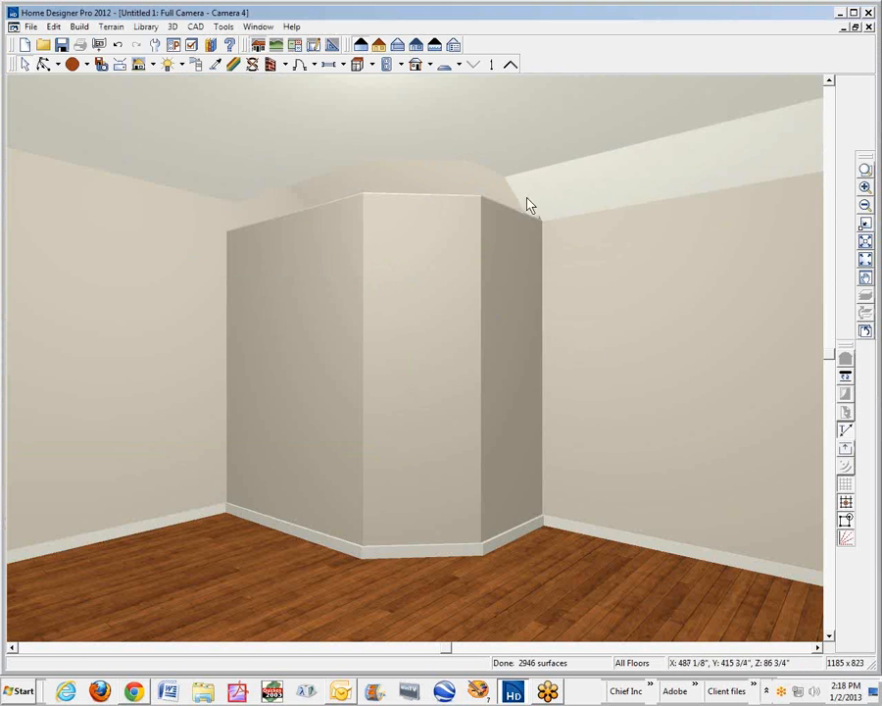
Check which material the sloped ceiling beside the enclosure uses, leaving its definition as is.
click(233, 64)
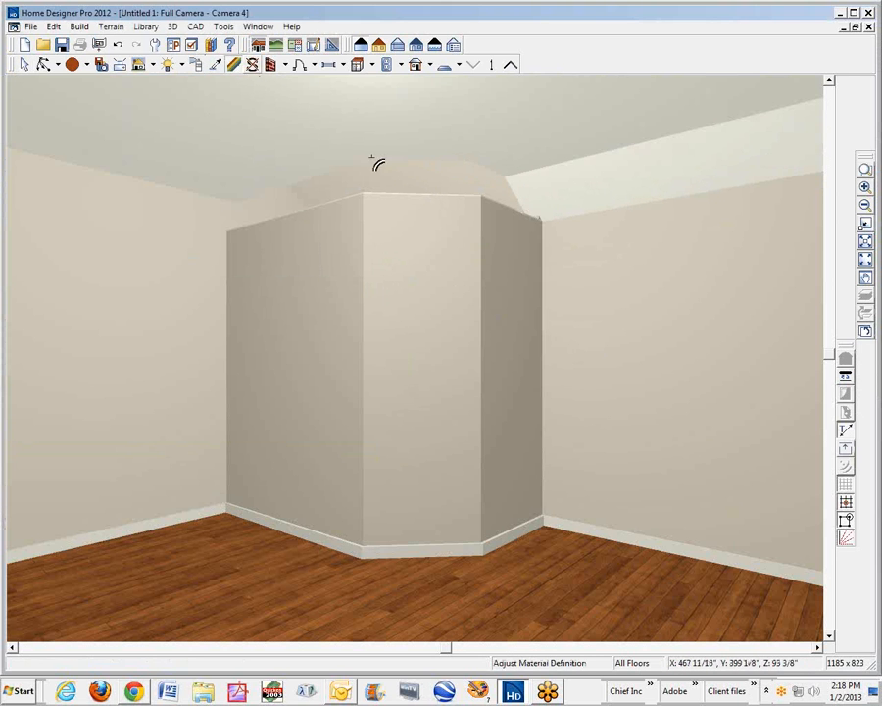
click(602, 170)
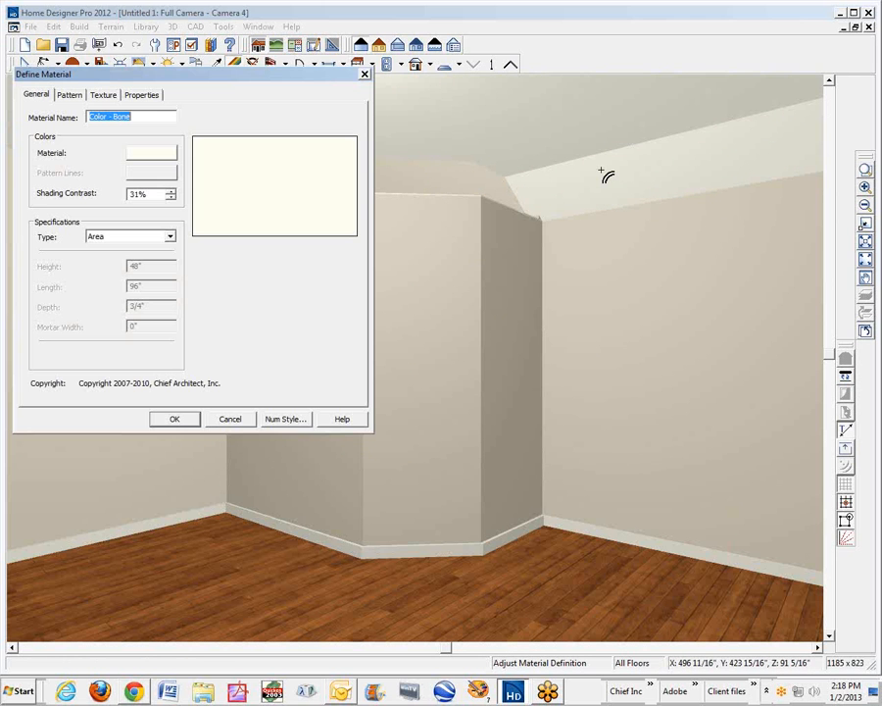
click(230, 419)
key(space)
Set the sheathing material of the roof plane above the enclosure to Color - Bone from the plan materials.
click(448, 186)
right_click(448, 184)
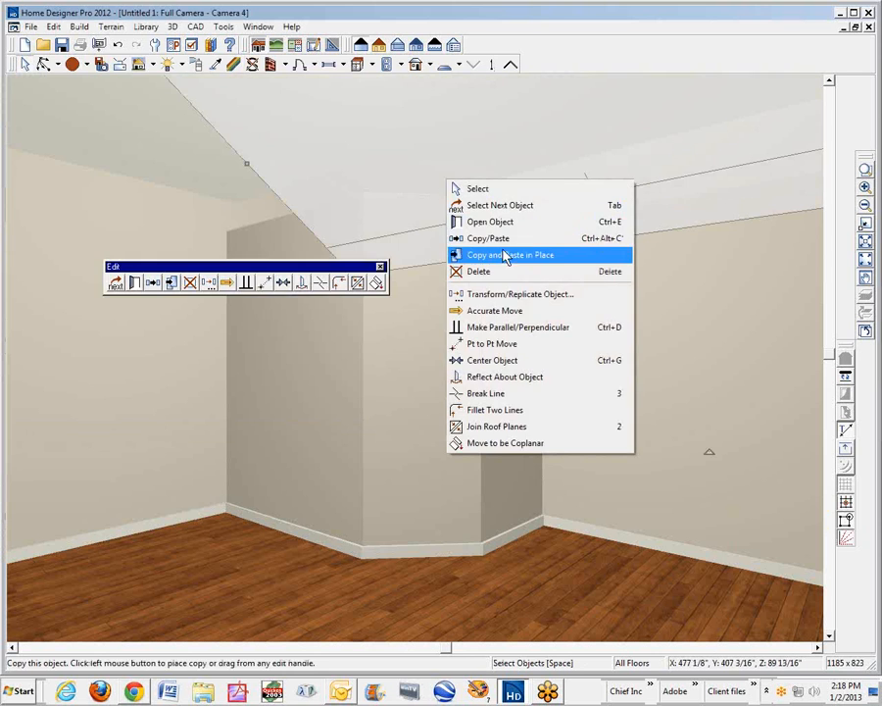
click(494, 221)
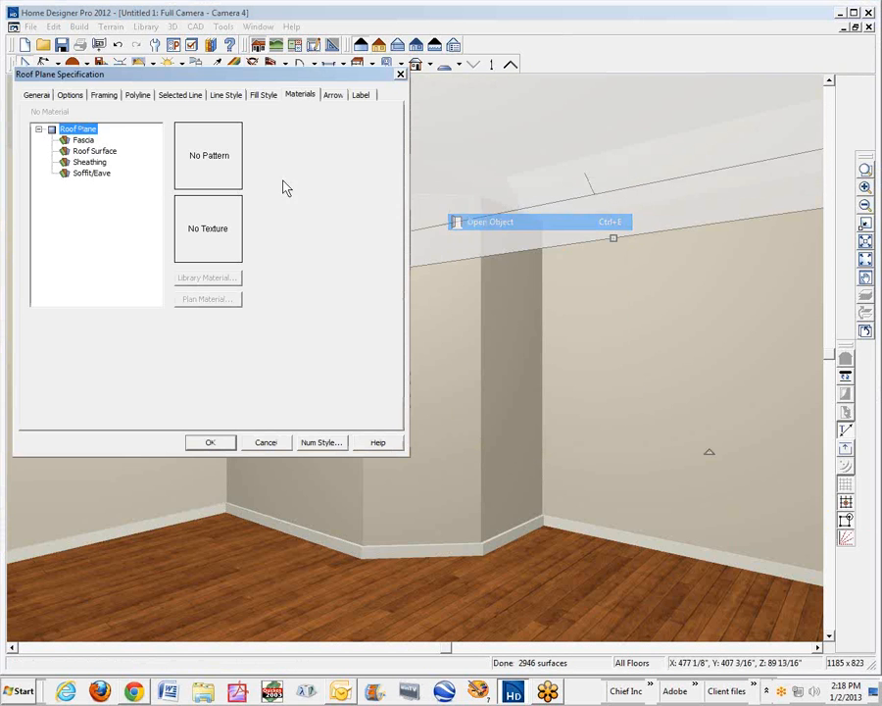
click(98, 162)
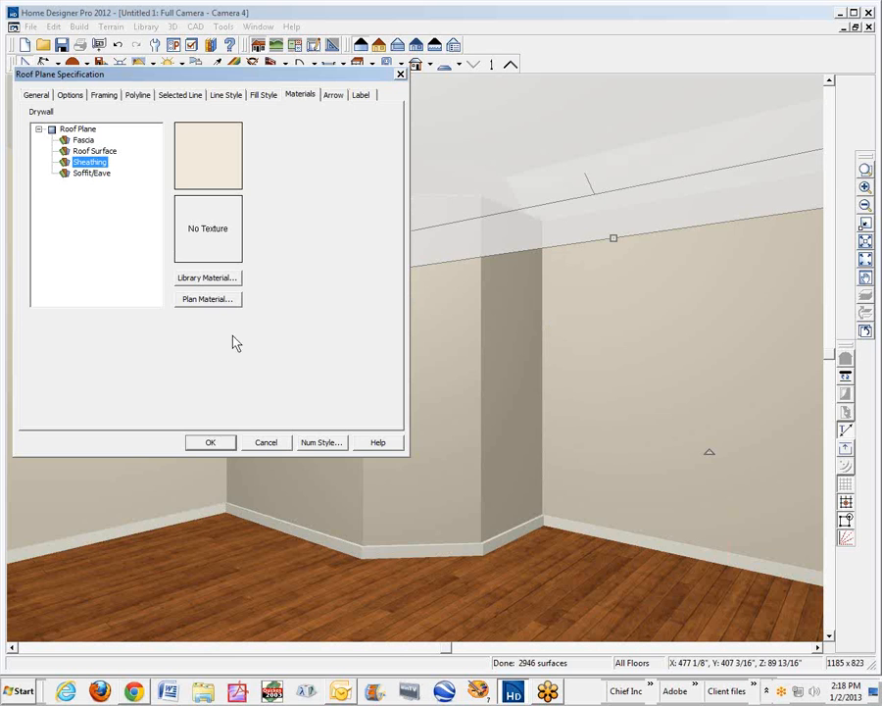
click(213, 299)
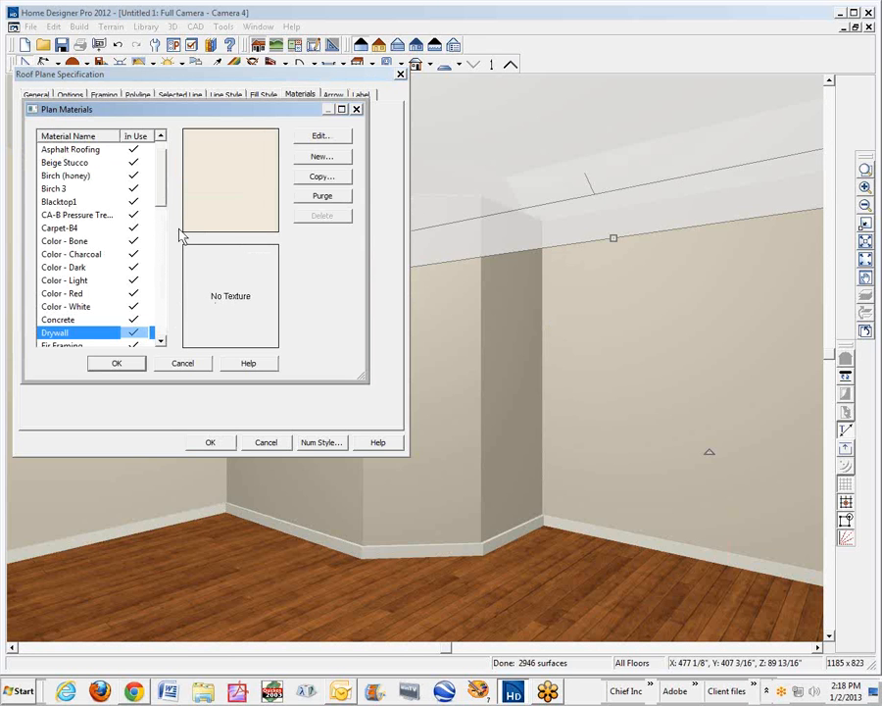
click(68, 241)
click(116, 363)
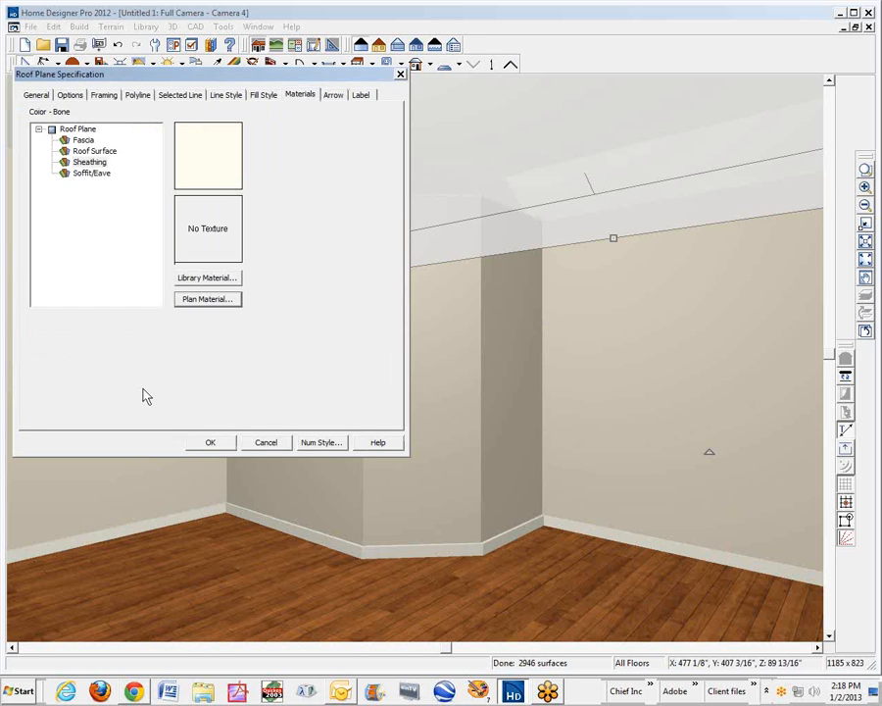
click(213, 442)
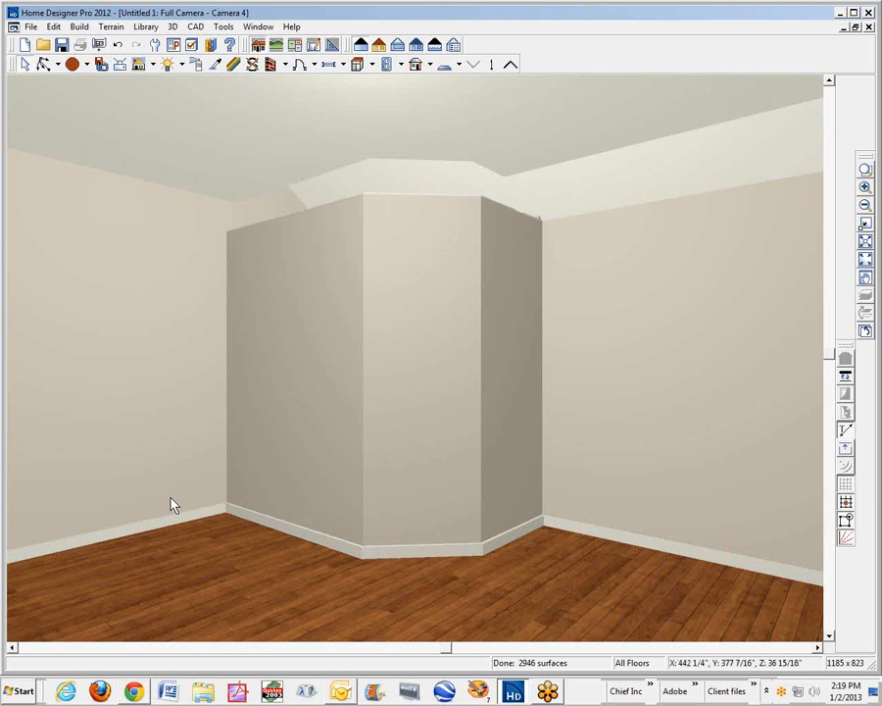
Turn off the main room's default moldings and add the CA-34 profile from the Crown Molding library to the room.
right_click(193, 569)
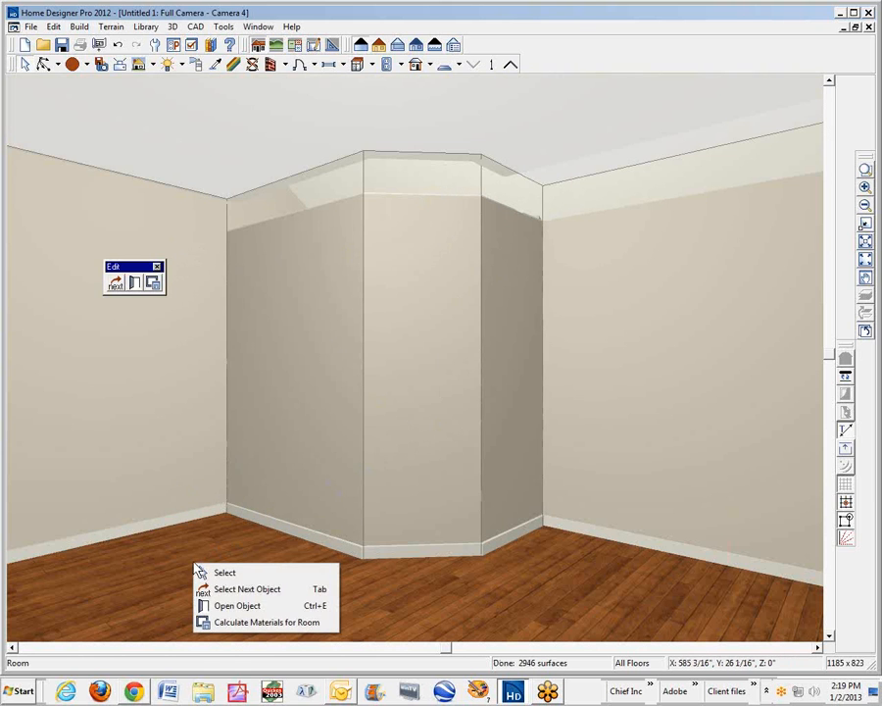
click(277, 605)
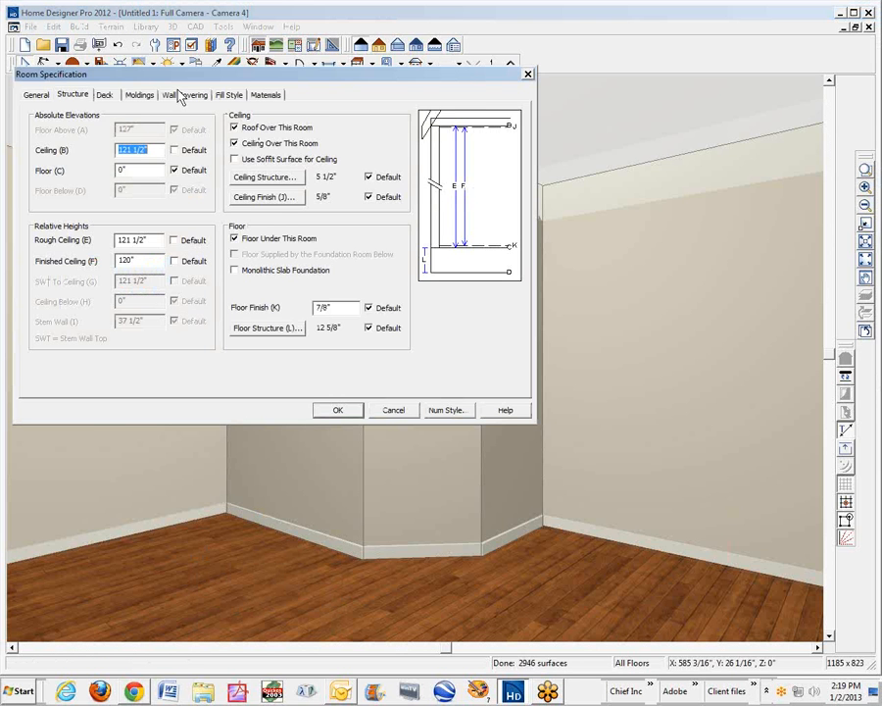
click(138, 97)
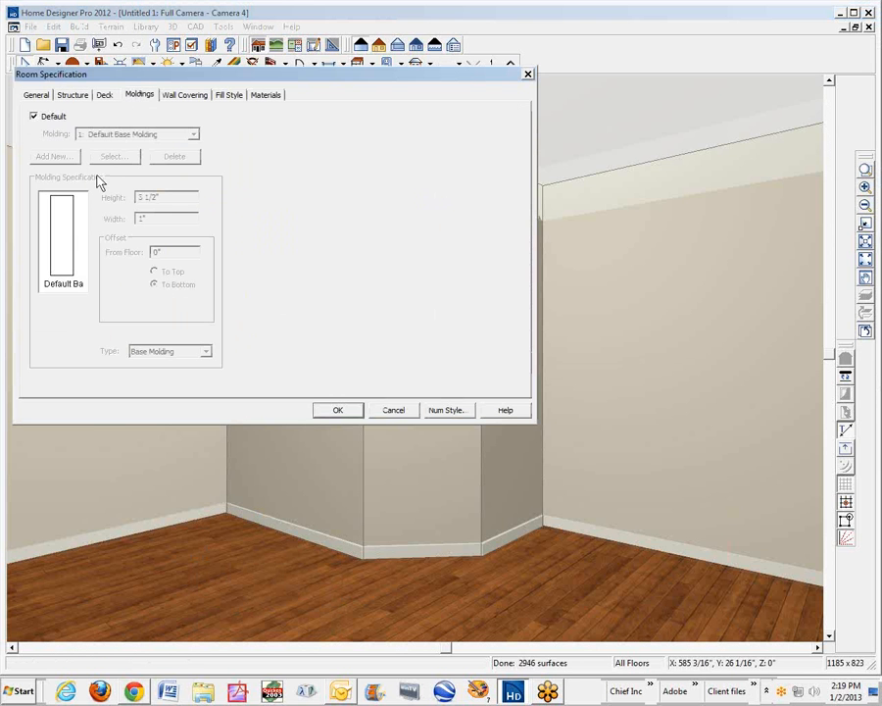
click(35, 117)
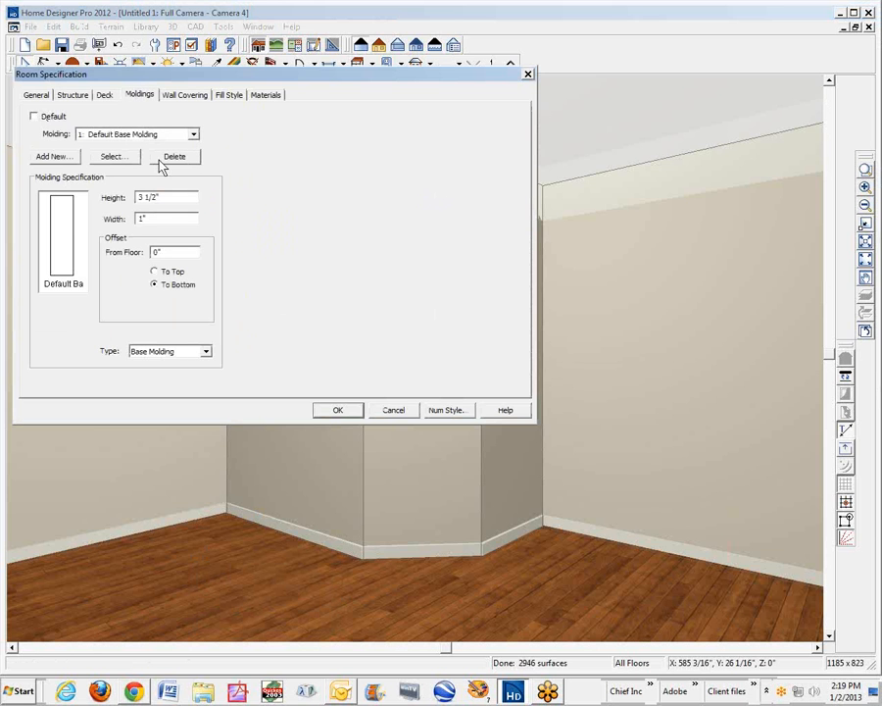
click(55, 157)
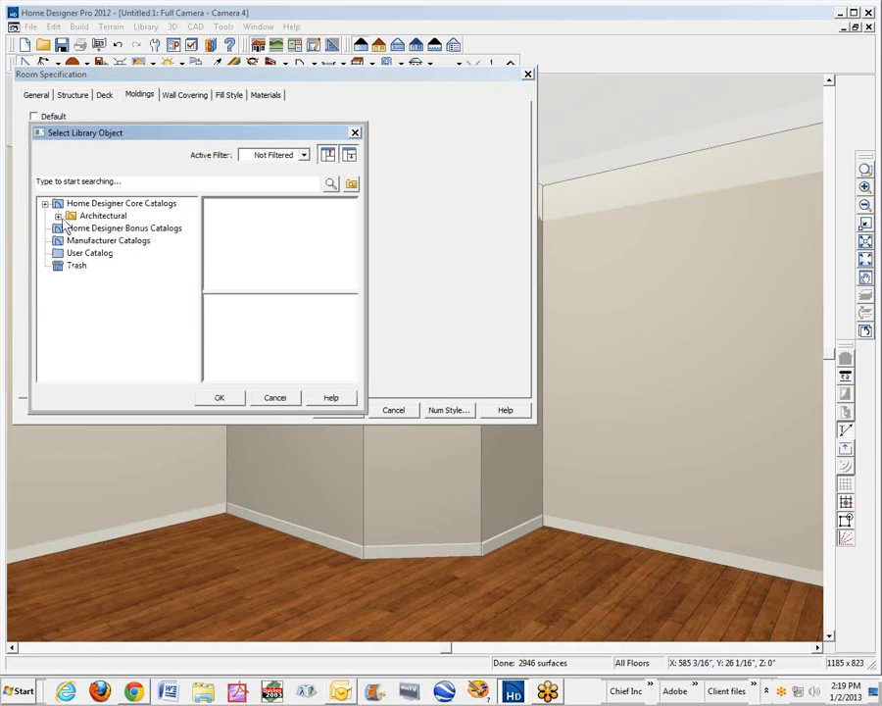
click(58, 216)
click(70, 228)
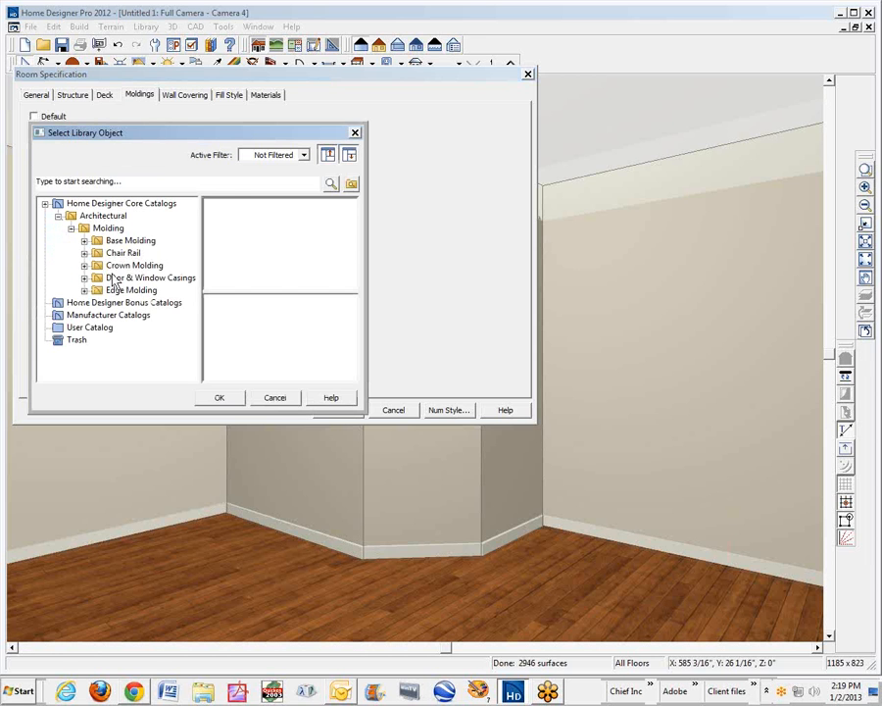
click(116, 266)
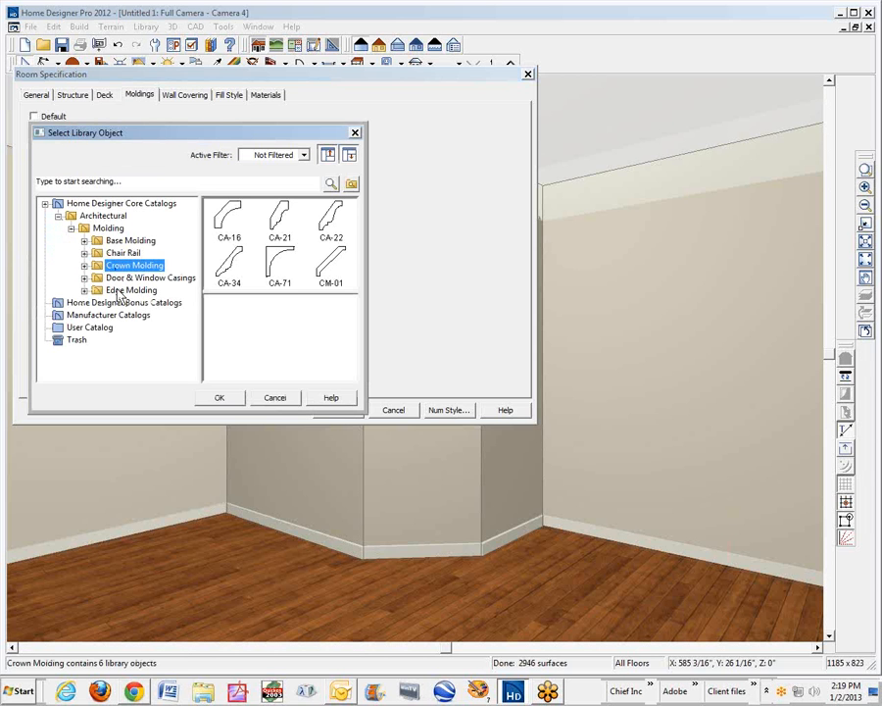
click(335, 224)
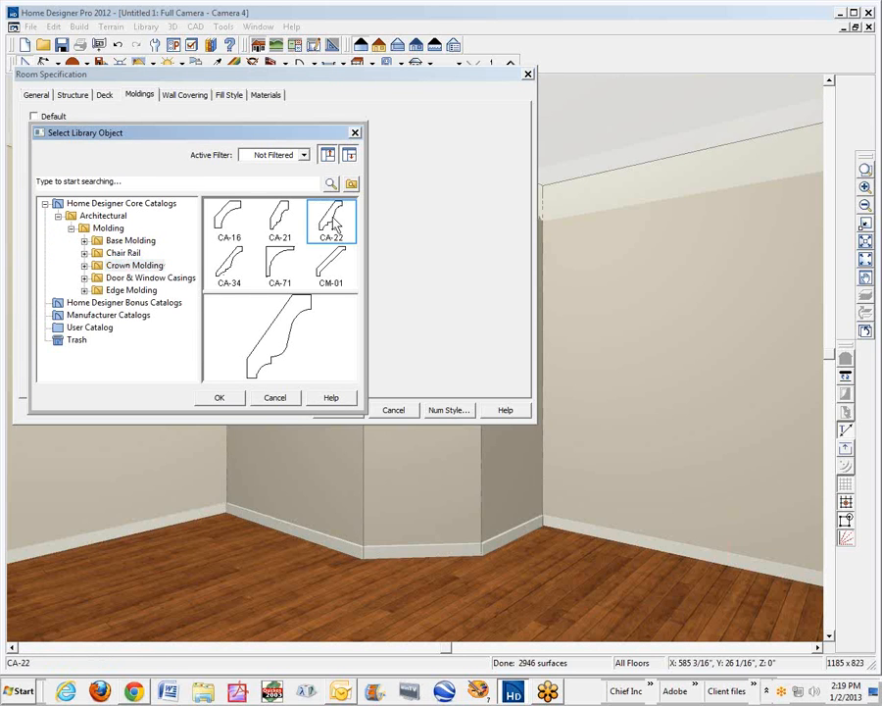
click(228, 263)
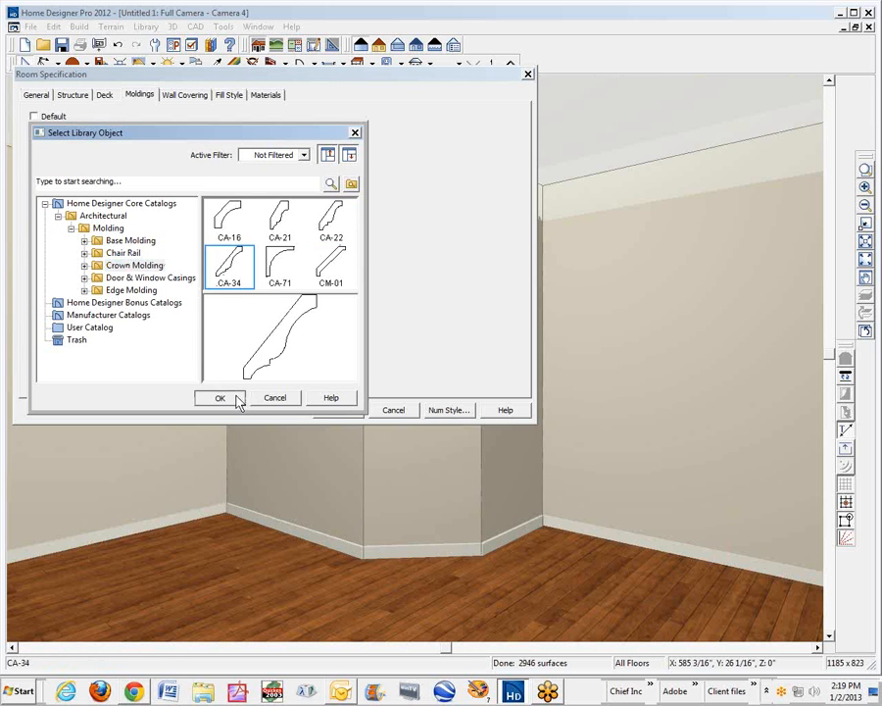
click(221, 396)
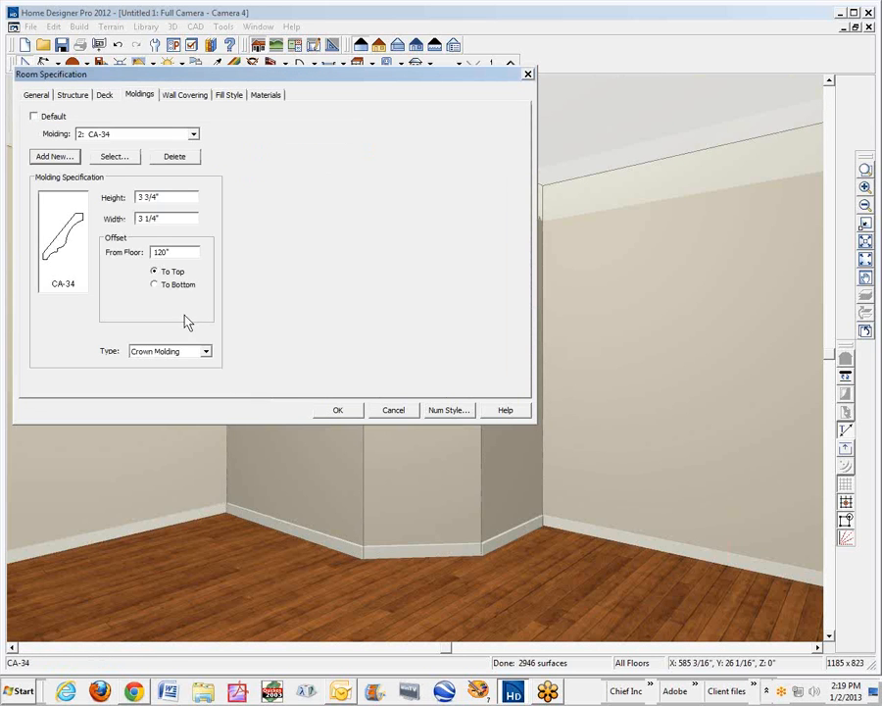
Set the room's CA-34 crown molding offset from the floor to 9' 3/4" and apply it.
double_click(171, 252)
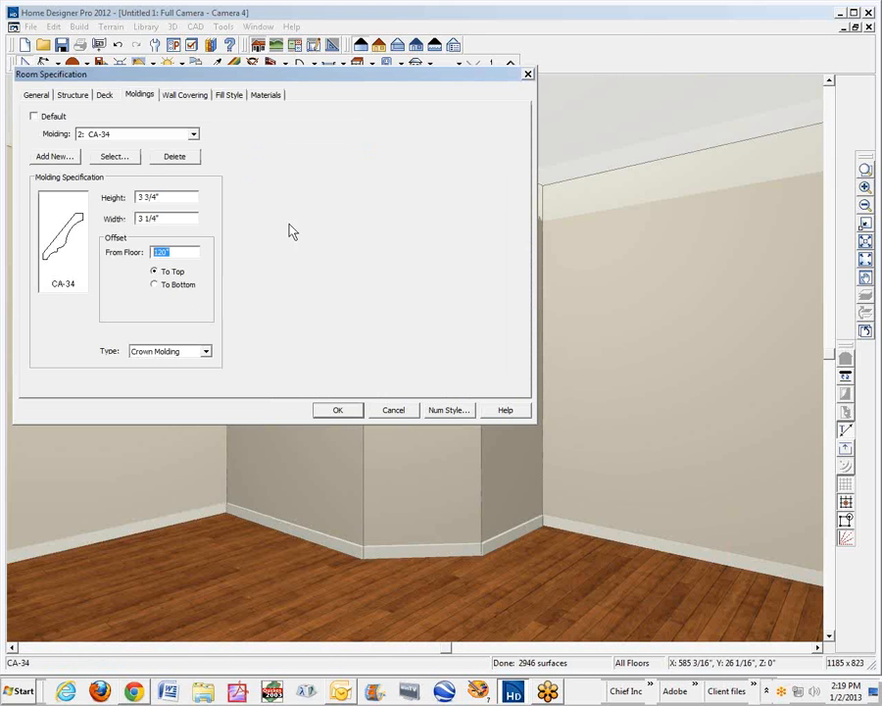
text(9' 3/4)
click(355, 410)
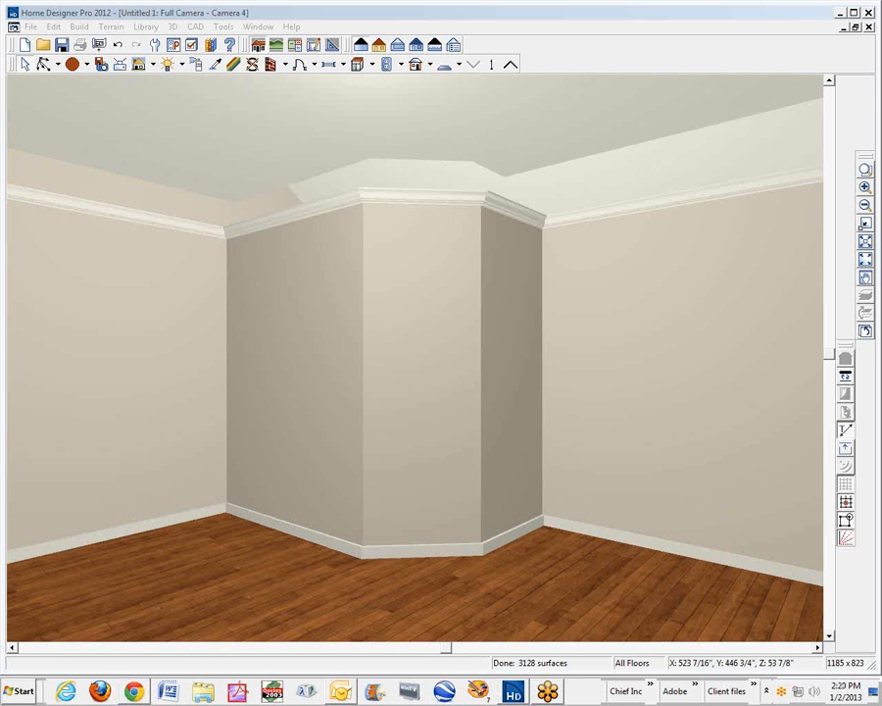
Examine the crown molding around the enclosure in Vector View, then return to the standard rendered view.
click(378, 45)
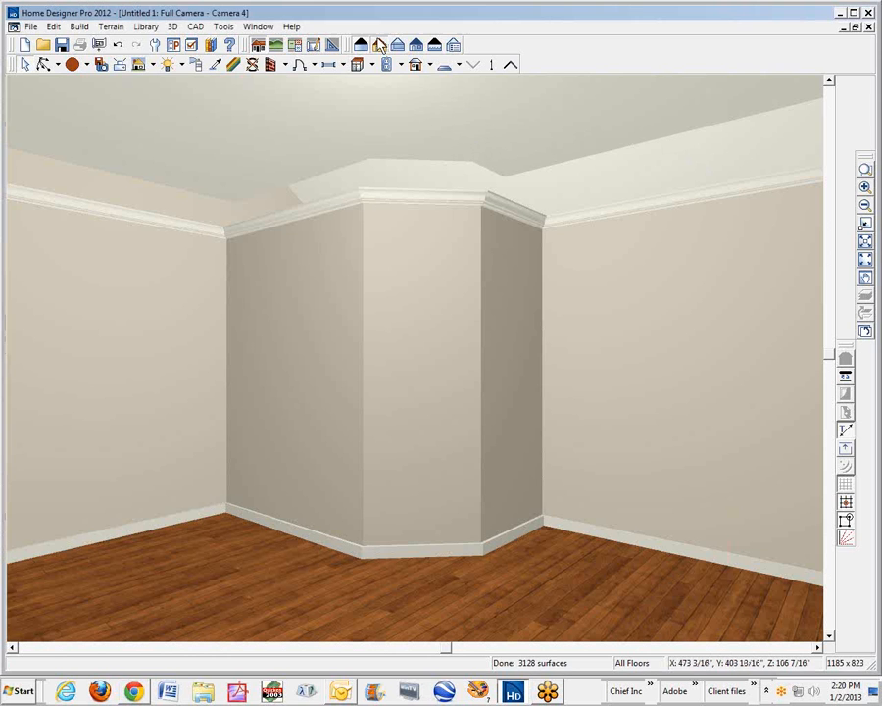
click(378, 44)
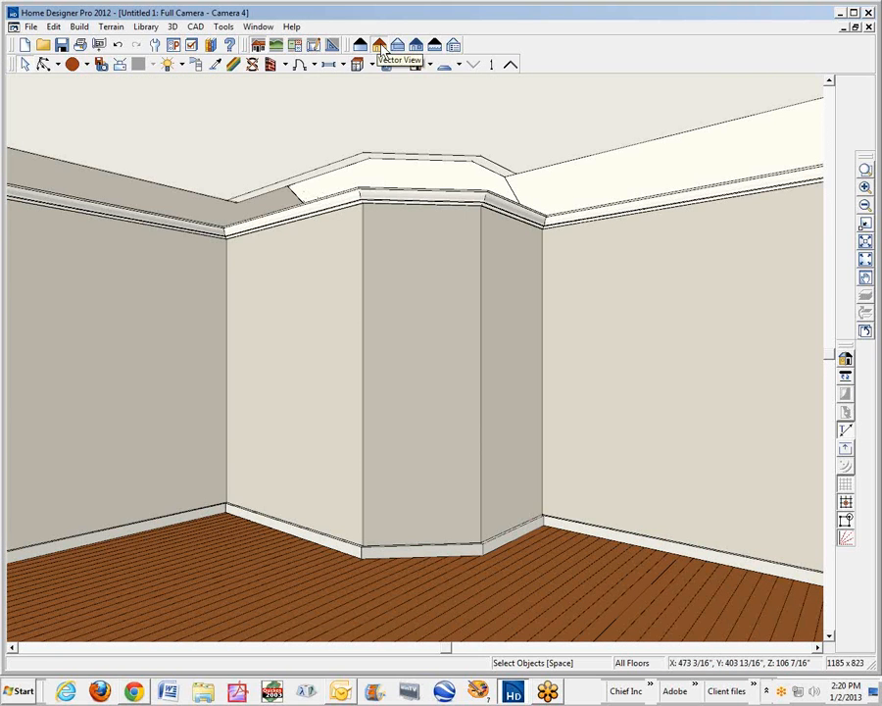
click(361, 45)
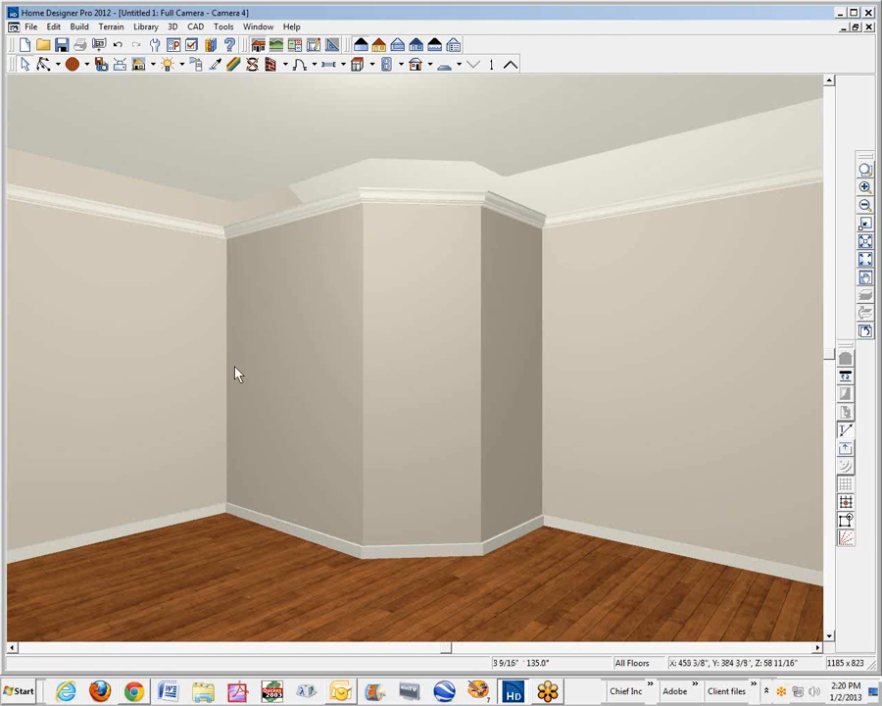
Delete the CA-34 crown molding from the main room's moldings, keeping the default base molding.
click(169, 372)
right_click(171, 372)
click(208, 407)
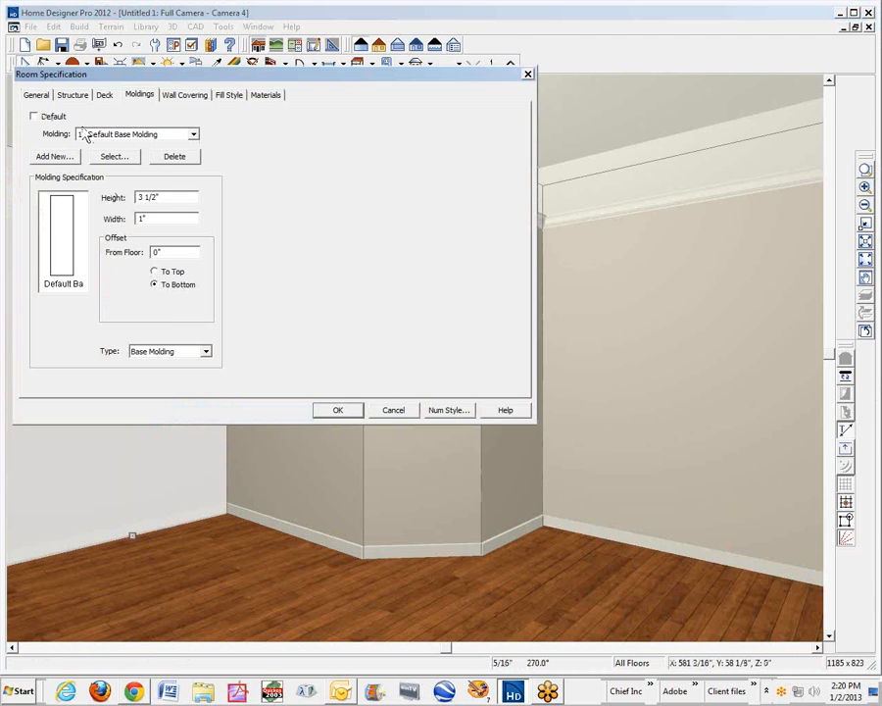
click(194, 134)
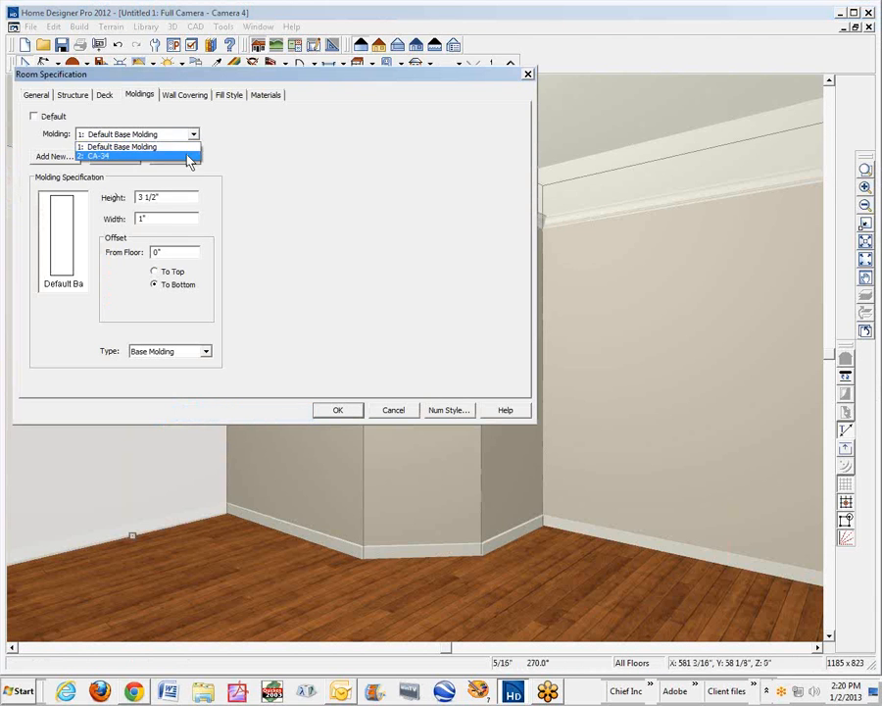
click(191, 153)
click(192, 160)
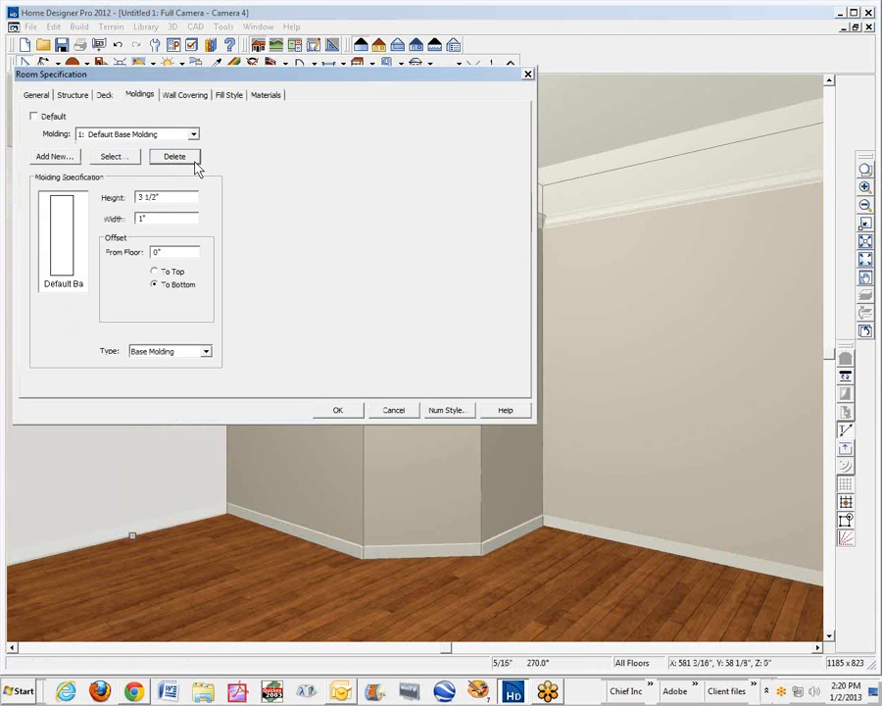
click(341, 410)
key(Escape)
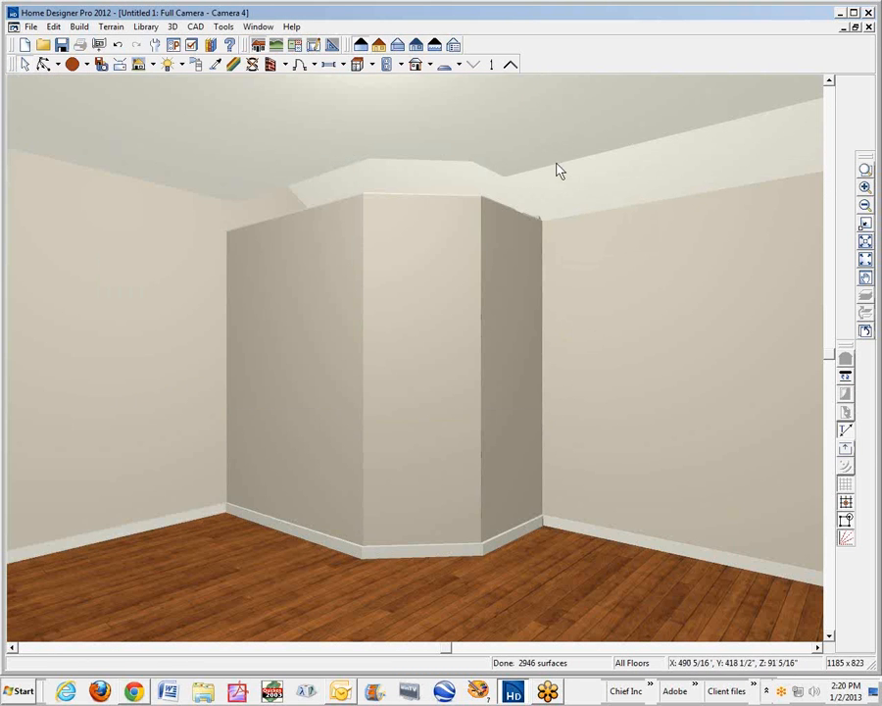
In the floor plan, place soffits inside the corner enclosure against its right, diagonal and lower walls, and check them in the camera view.
key(ctrl+Tab)
key(space)
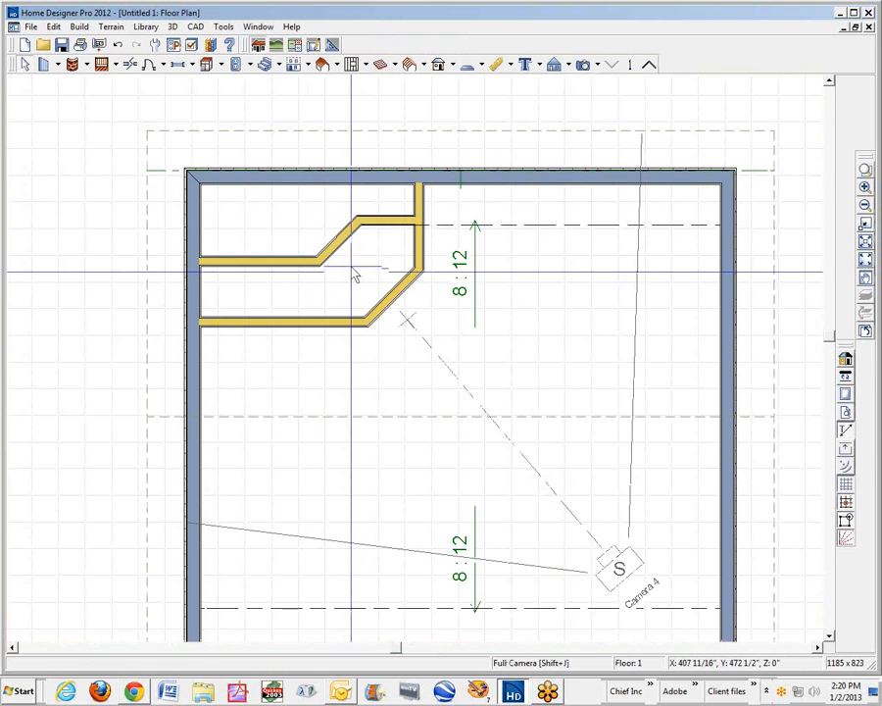
scroll(355, 228, up, 3)
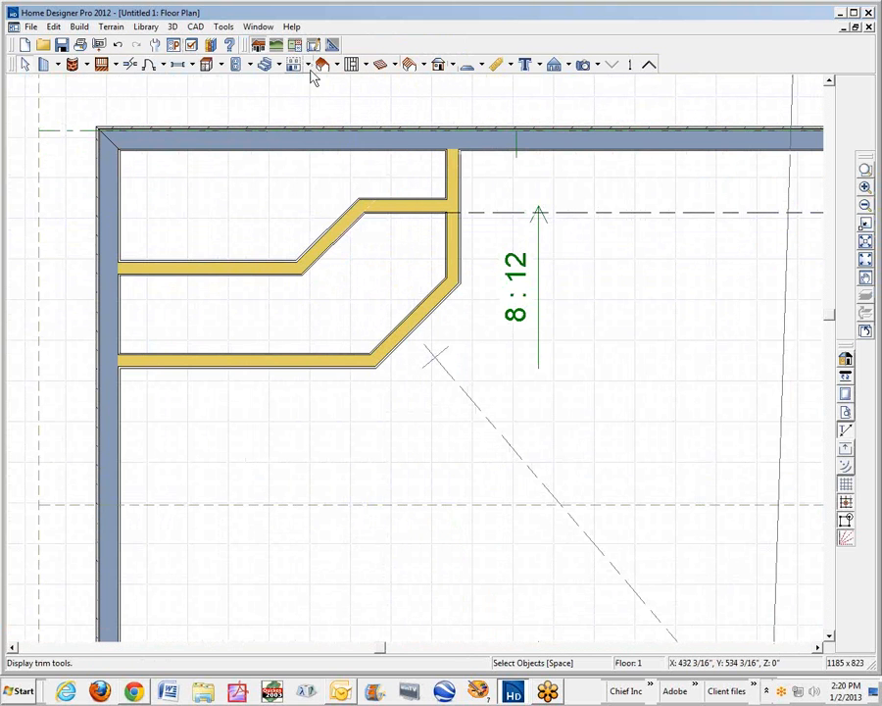
click(221, 64)
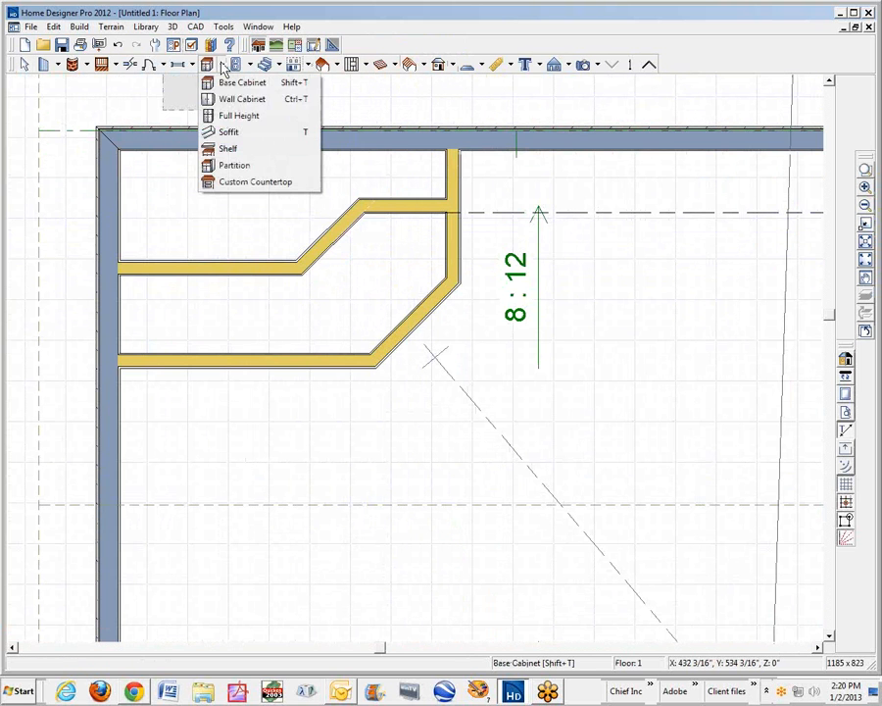
click(245, 131)
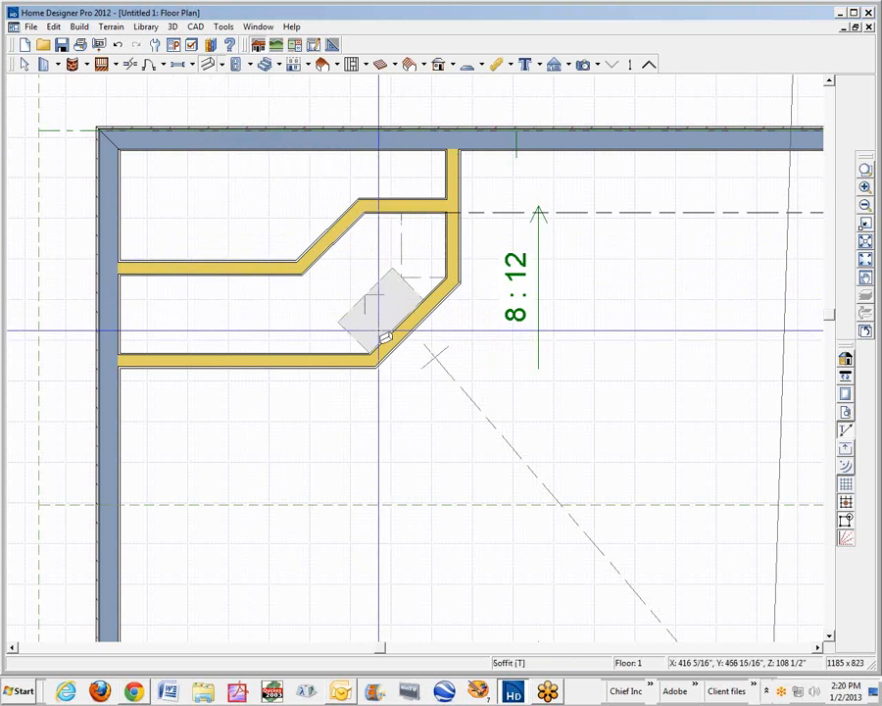
click(379, 329)
click(253, 346)
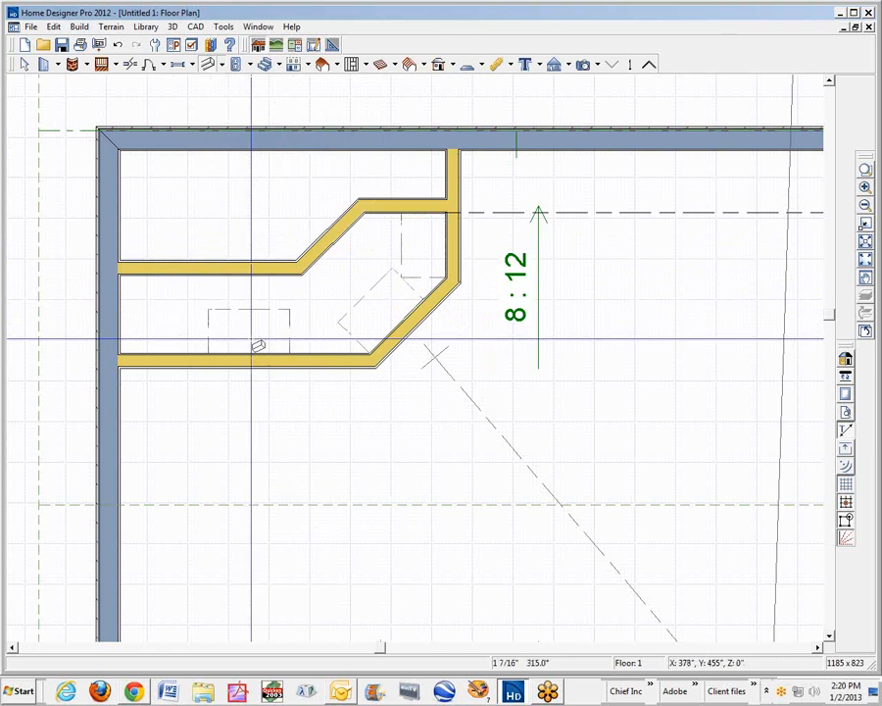
key(space)
key(ctrl+Tab)
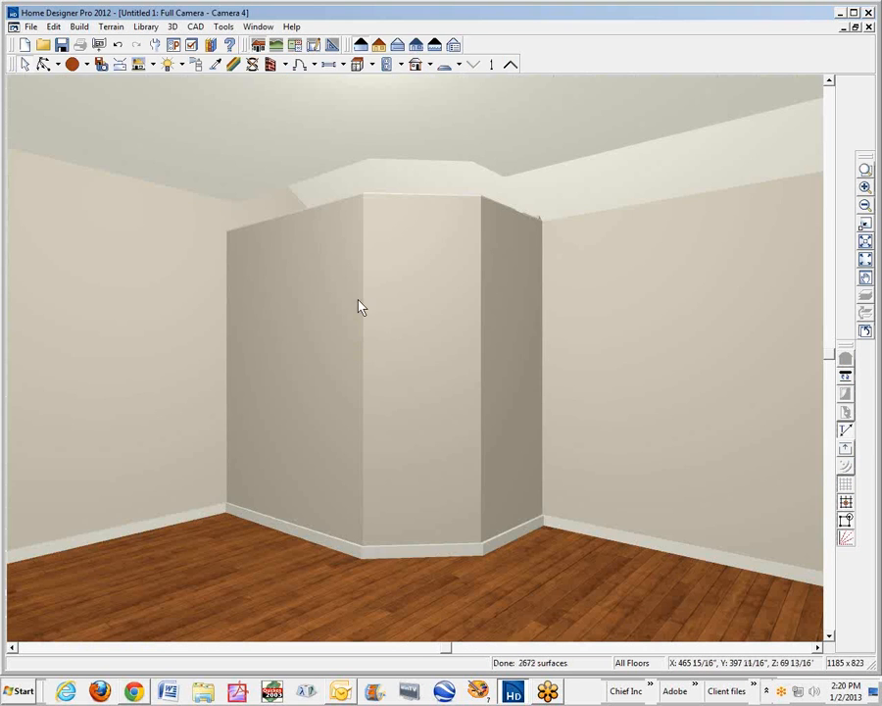
key(ctrl+Tab)
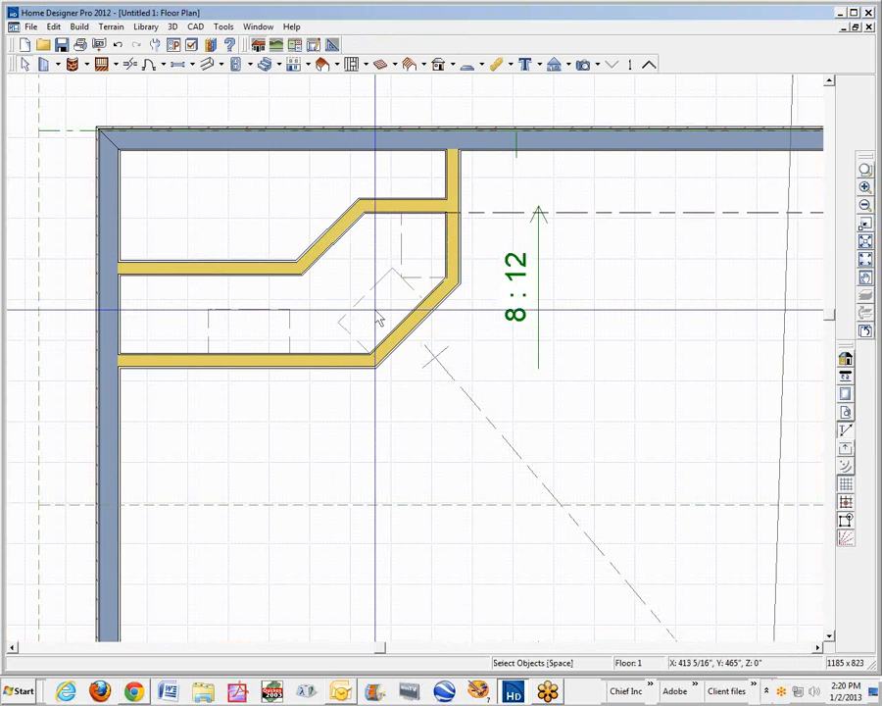
Set the height of the soffit along the diagonal wall to 4" and change its floor-to-bottom distance.
double_click(379, 317)
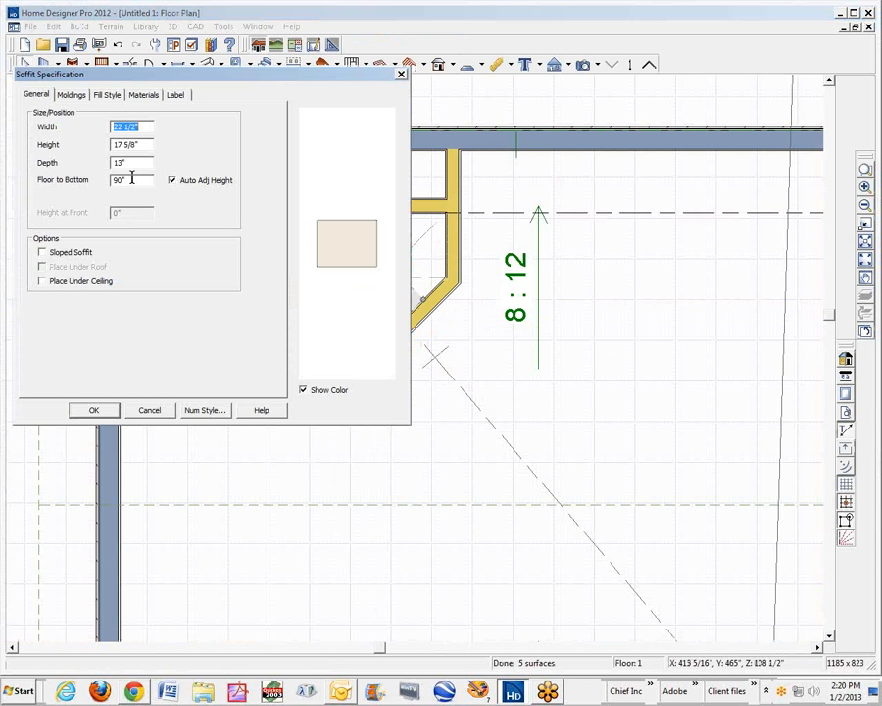
click(131, 181)
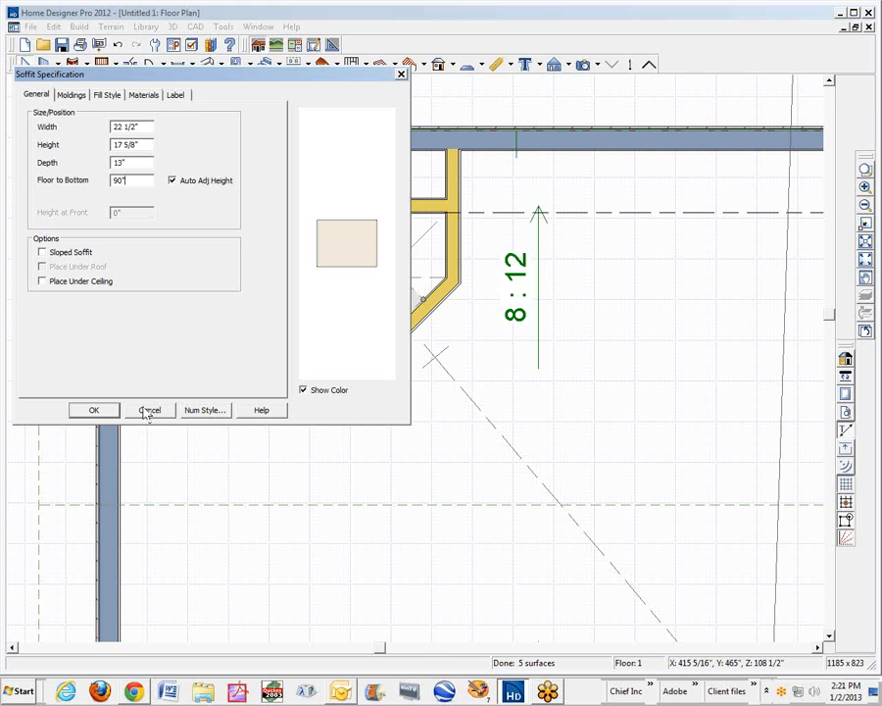
click(151, 144)
text(4)
click(145, 179)
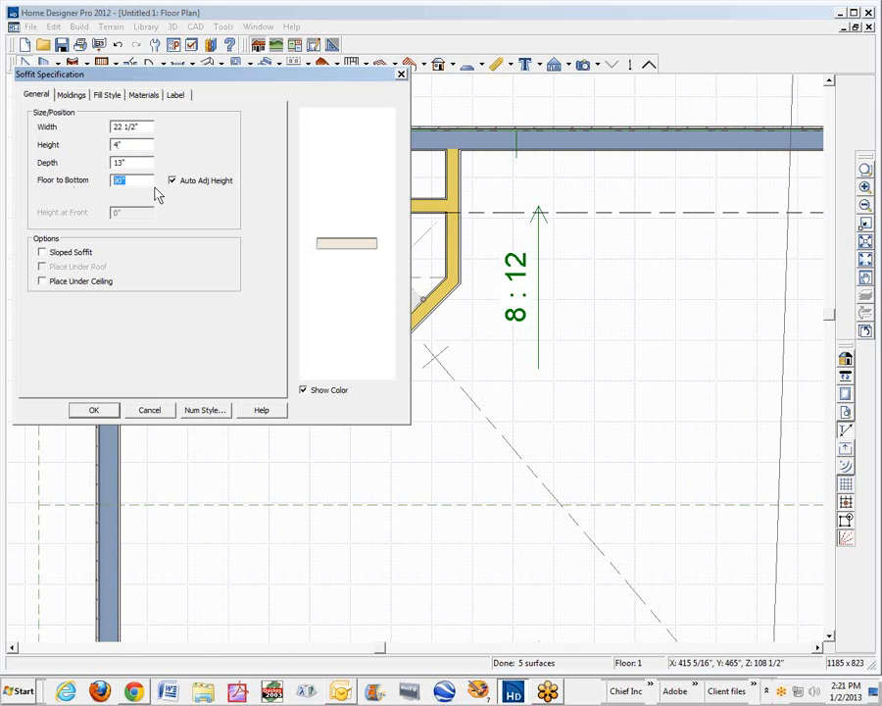
text(5)
Add the CA-34 crown molding from the core catalog to the diagonal wall's soffit and accept its specification.
click(70, 95)
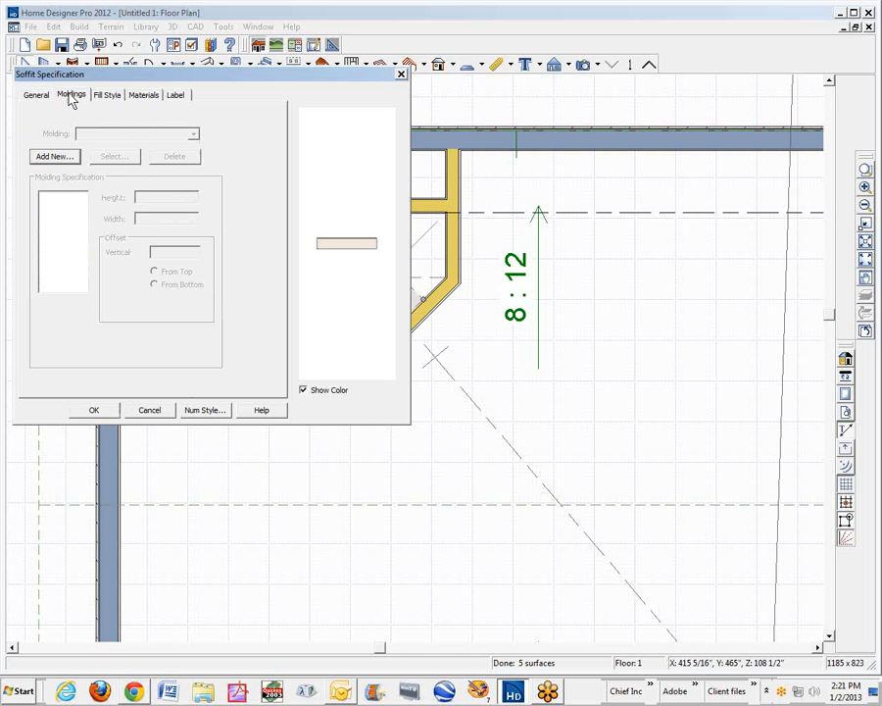
click(56, 155)
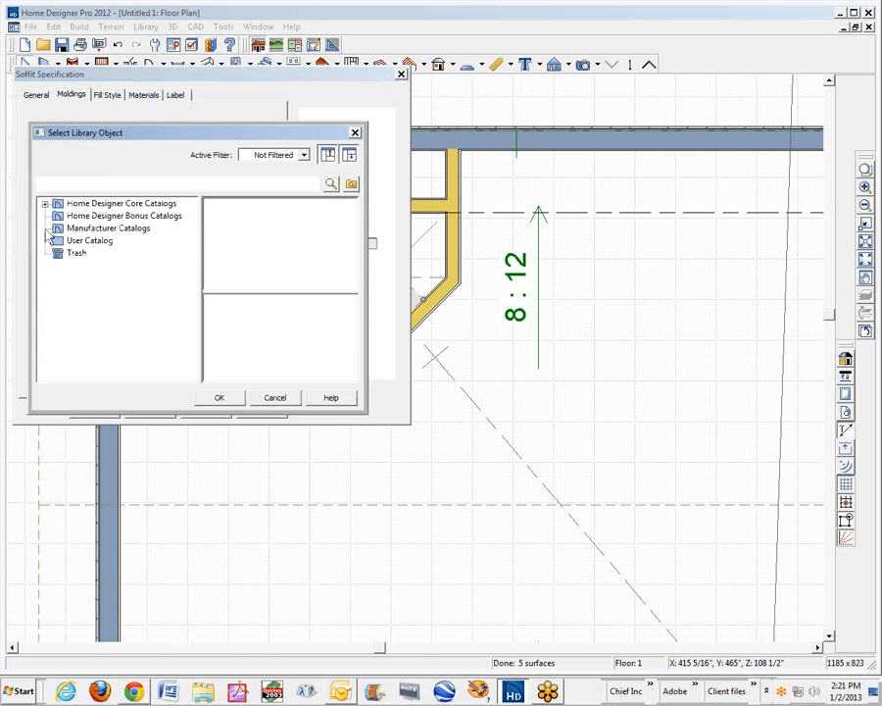
click(46, 203)
click(103, 215)
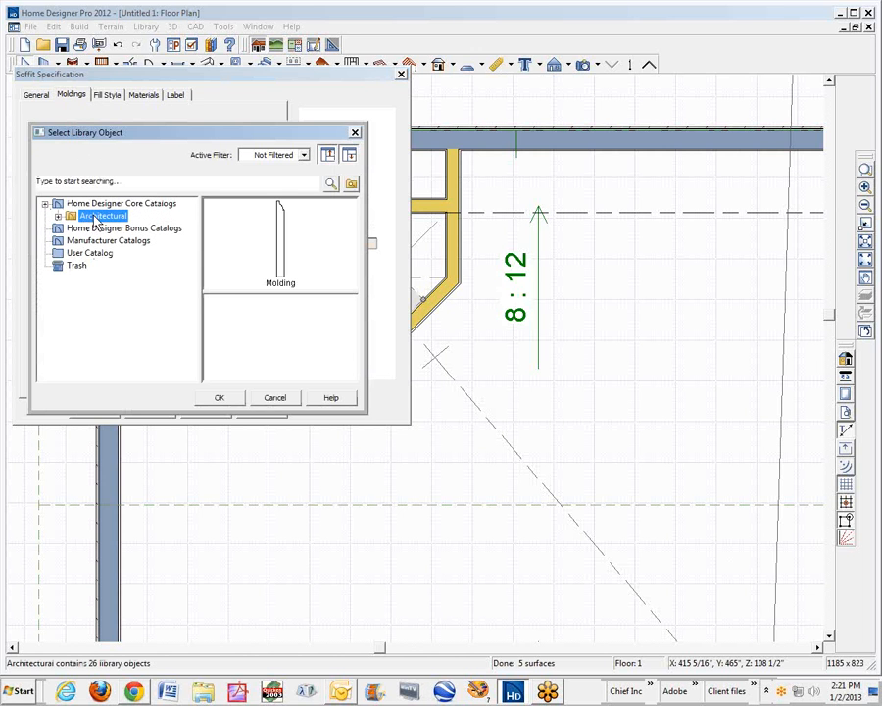
click(58, 215)
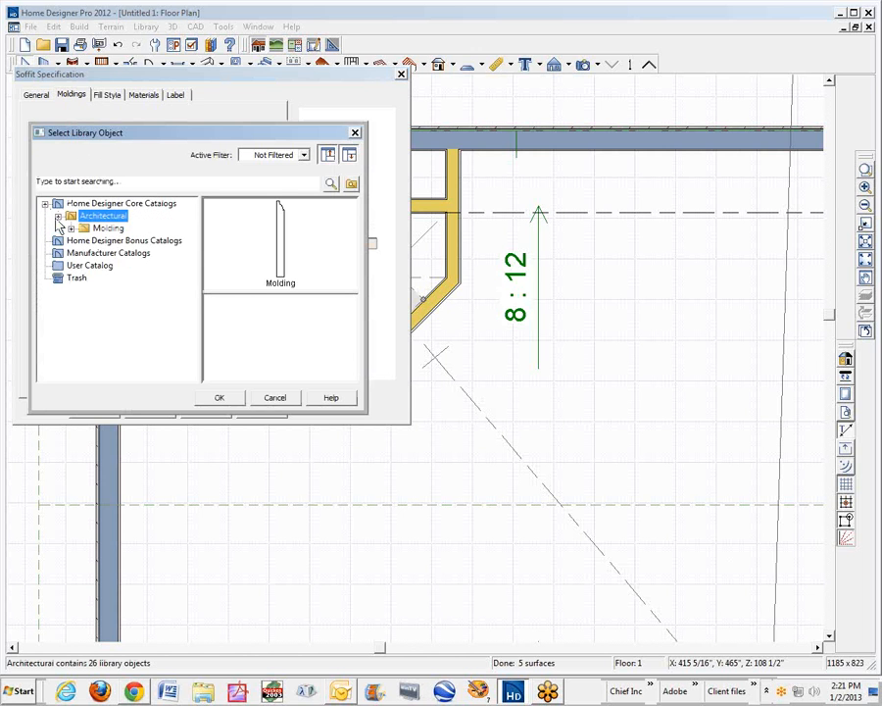
click(70, 227)
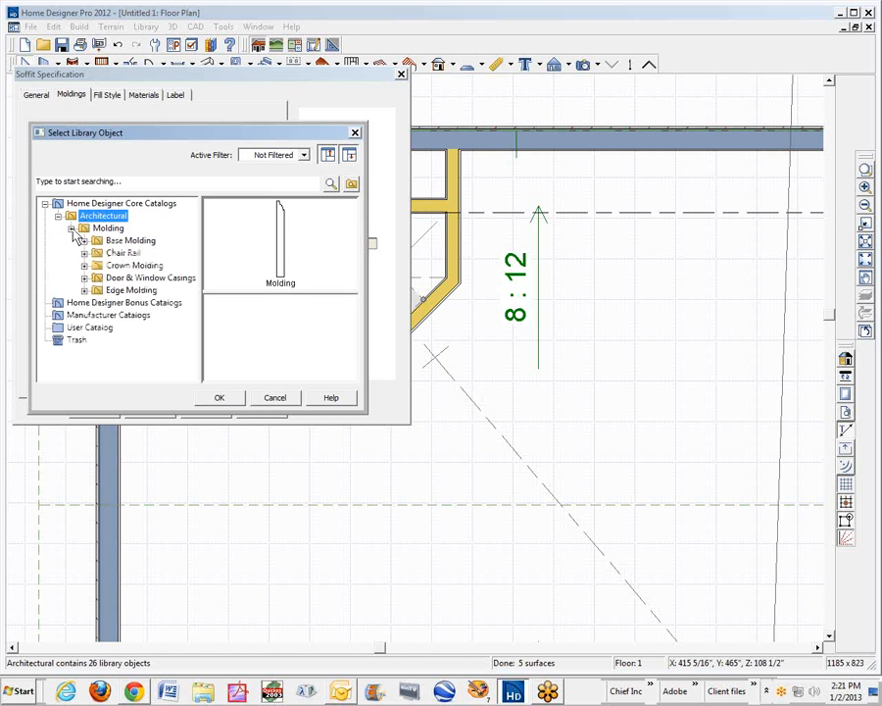
click(134, 266)
click(238, 279)
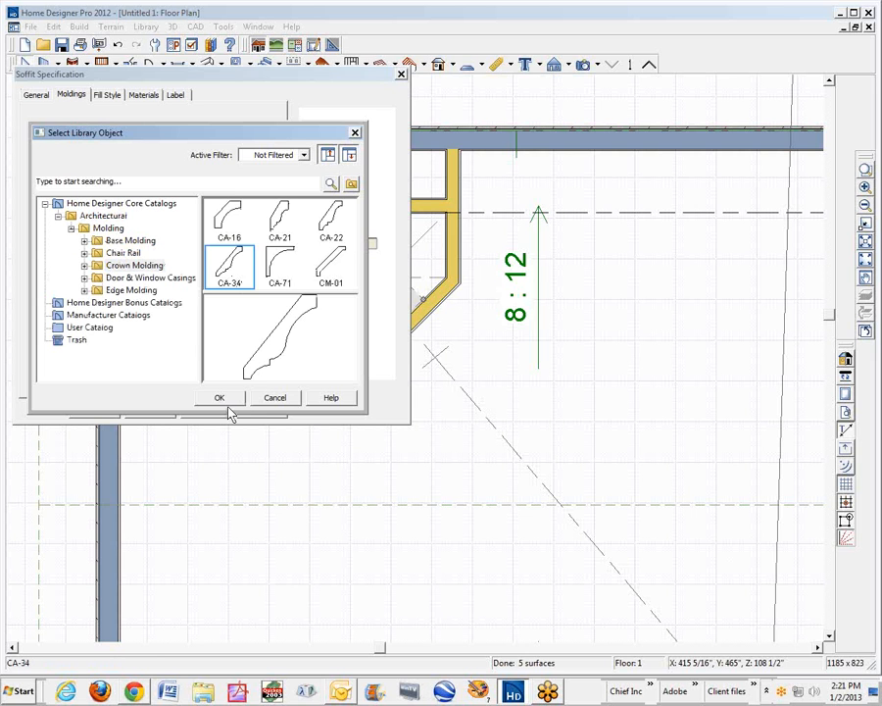
click(221, 399)
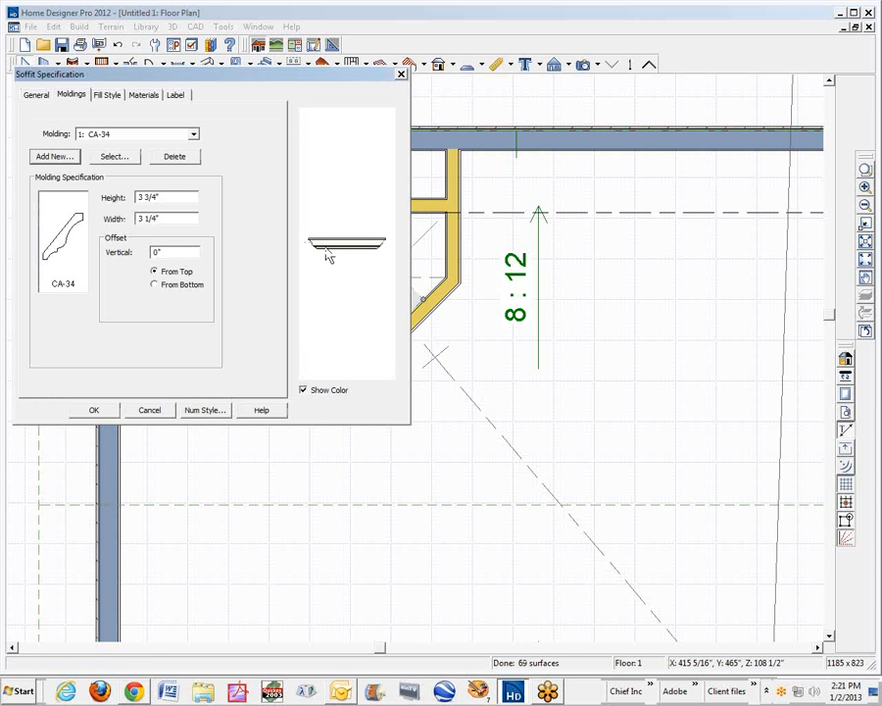
click(94, 409)
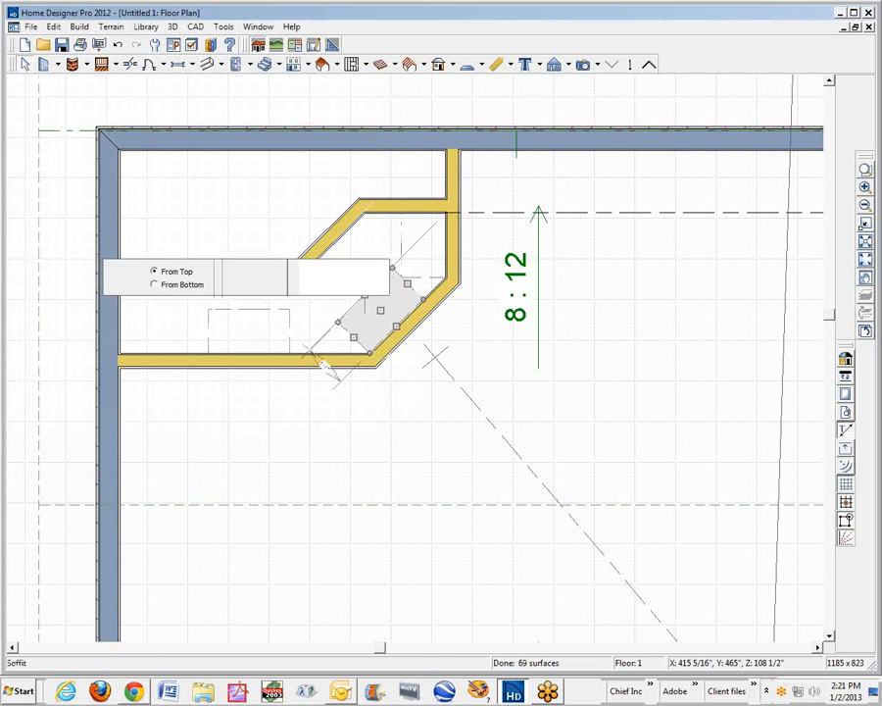
Delete the two soffits along the enclosure's right and lower walls.
key(Delete)
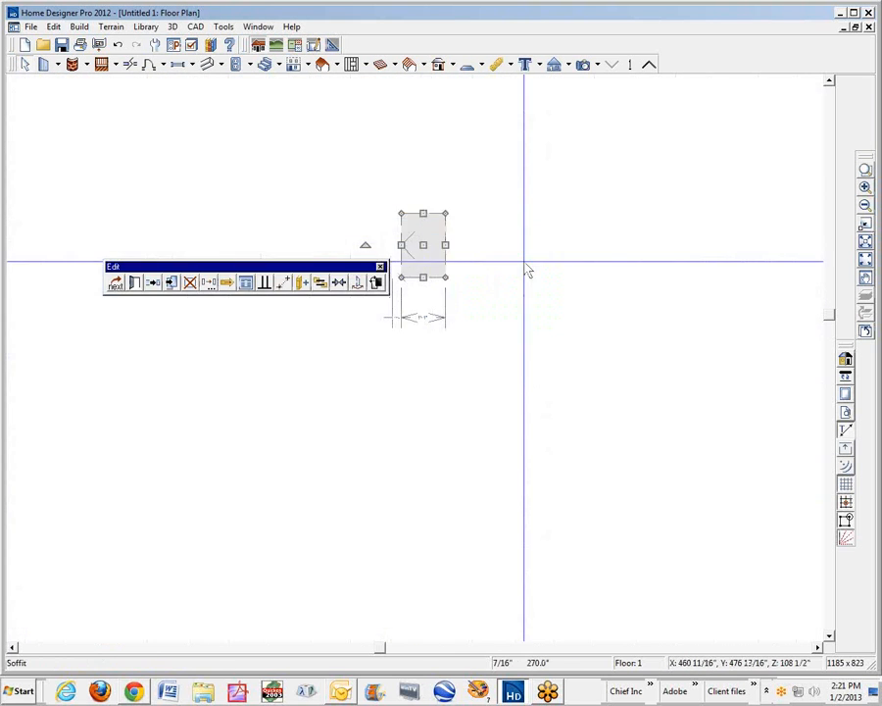
click(249, 330)
key(Delete)
Rotate the remaining soffit 180° to face outward and move it over the diagonal wall.
click(385, 311)
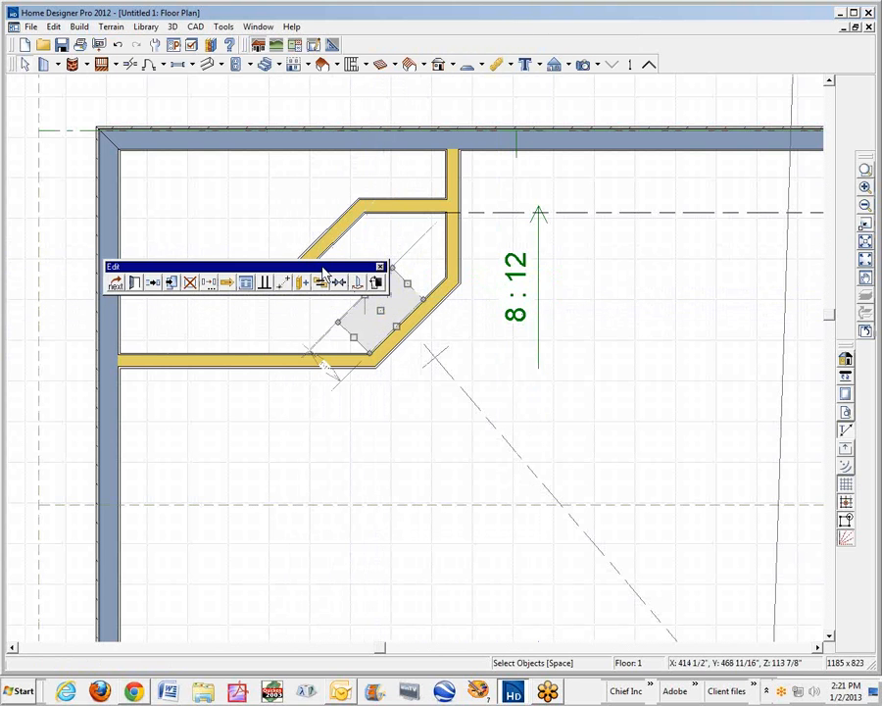
drag(324, 273, 323, 190)
drag(339, 263, 419, 345)
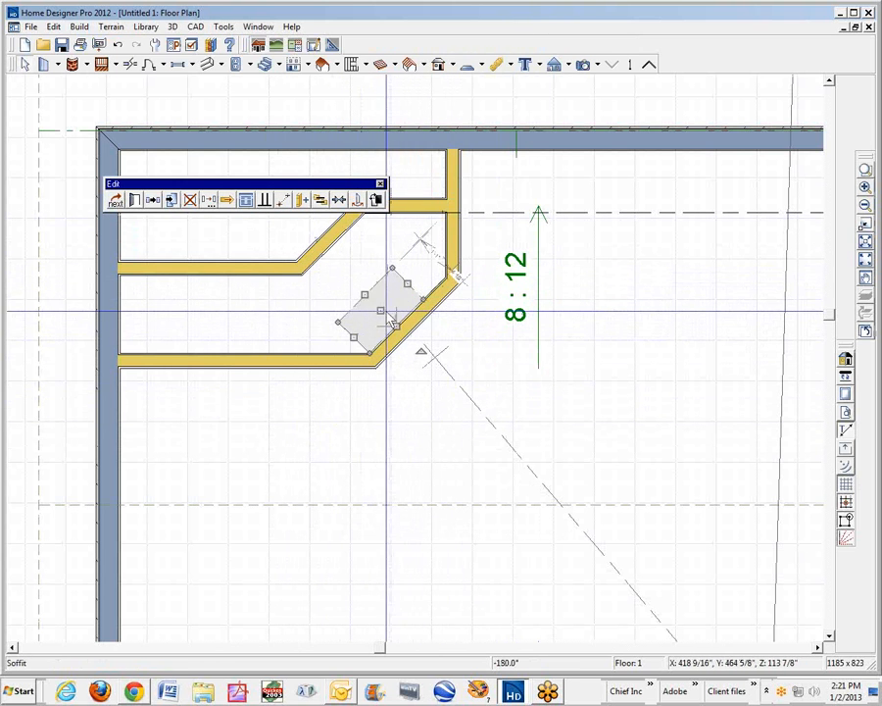
drag(384, 309, 407, 306)
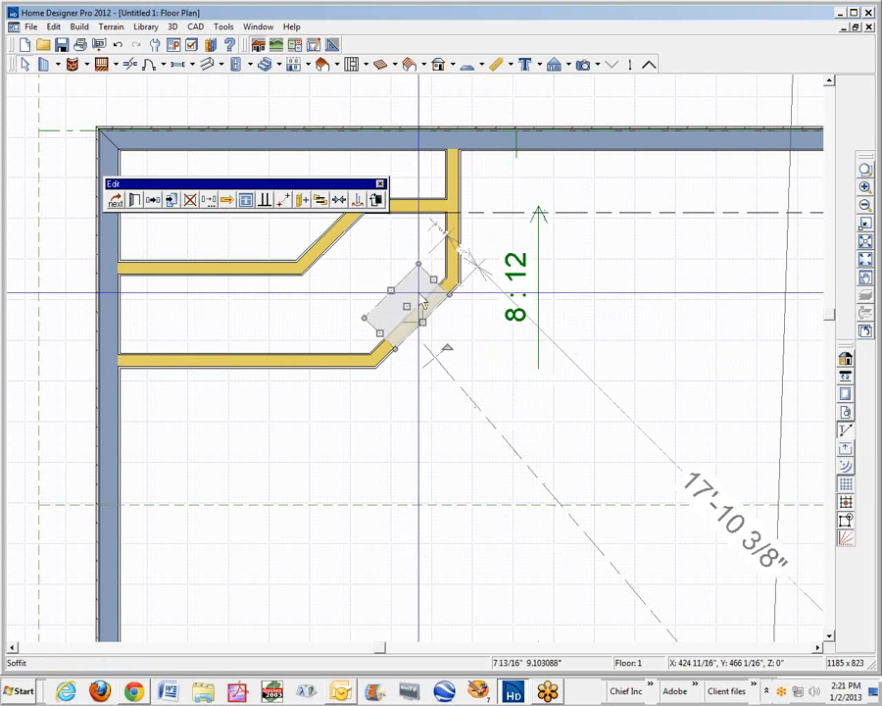
Copy the diagonal soffit twice, placing one copy below the lower wall and one outside the enclosure on the right.
click(153, 201)
click(298, 414)
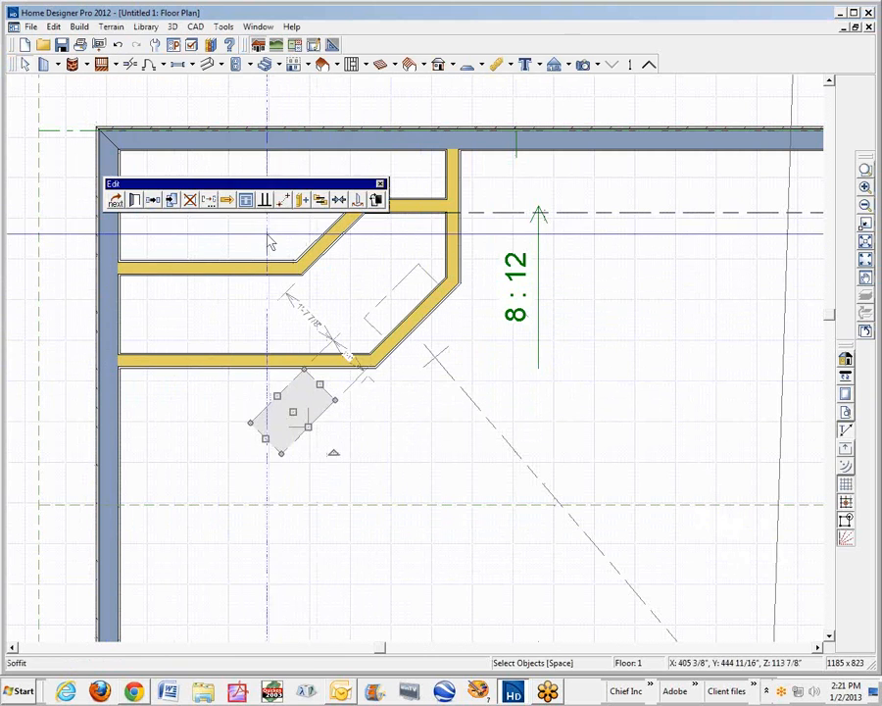
click(154, 202)
click(488, 308)
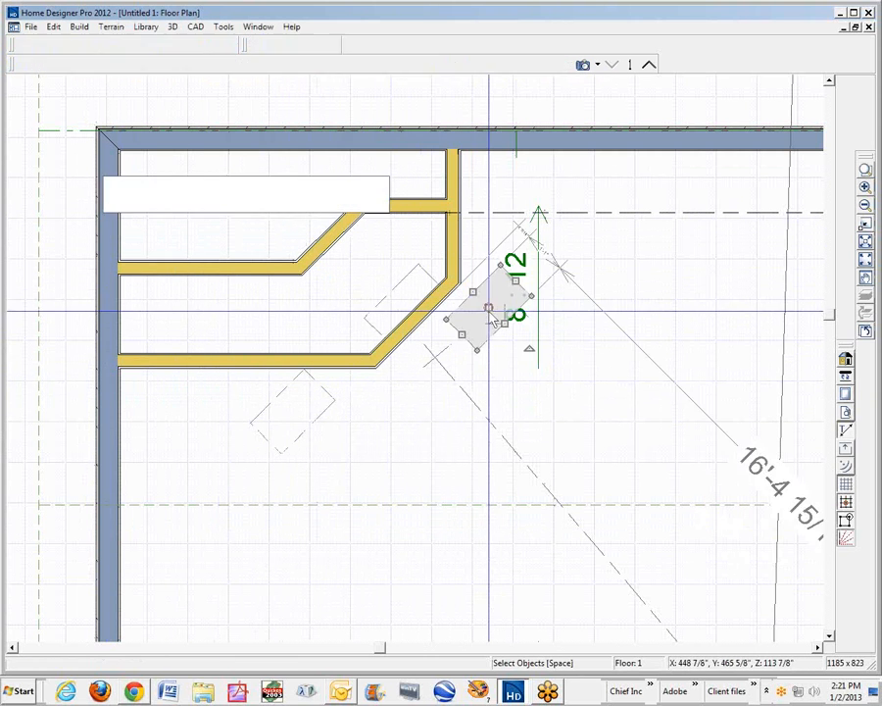
Rotate the right-hand soffit copy 45° parallel to the right wall and move it over that wall.
key(Escape)
click(501, 327)
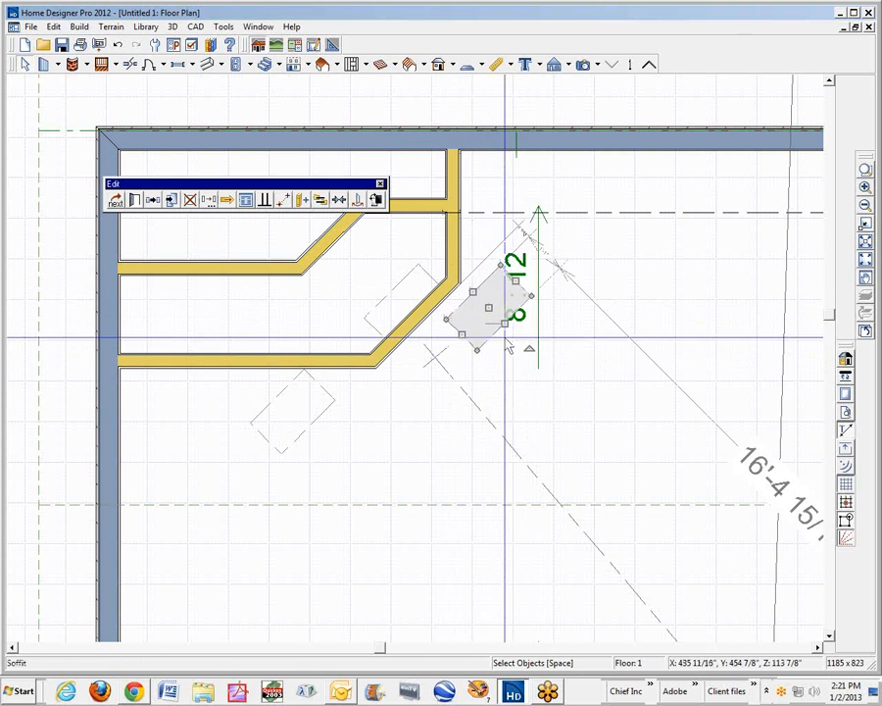
drag(526, 346, 570, 301)
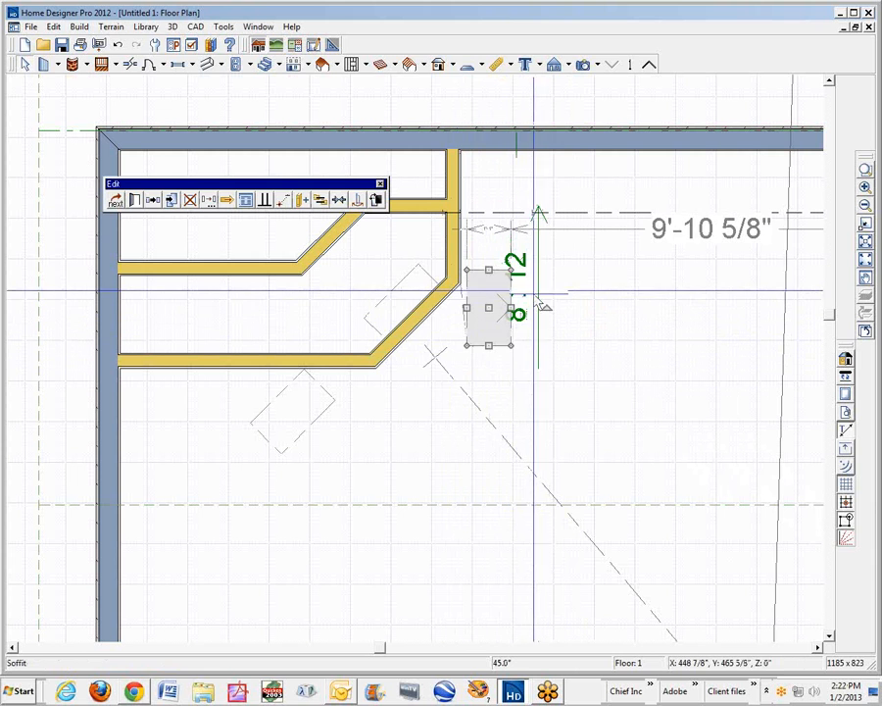
drag(490, 309, 438, 249)
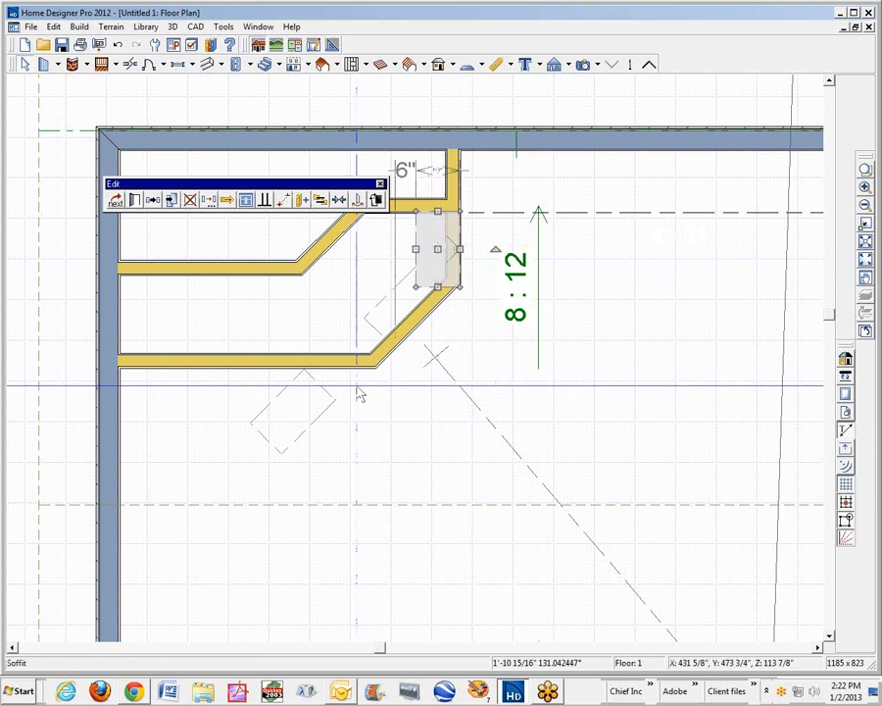
Rotate the lower soffit copy 45° parallel to the lower wall and move it over that wall's end.
click(275, 436)
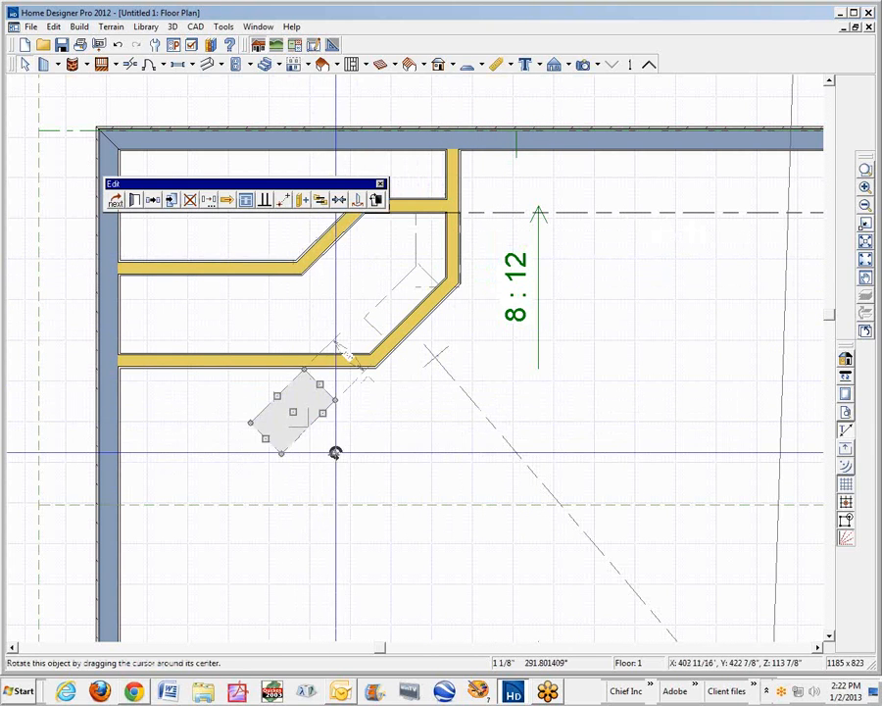
drag(334, 454, 291, 465)
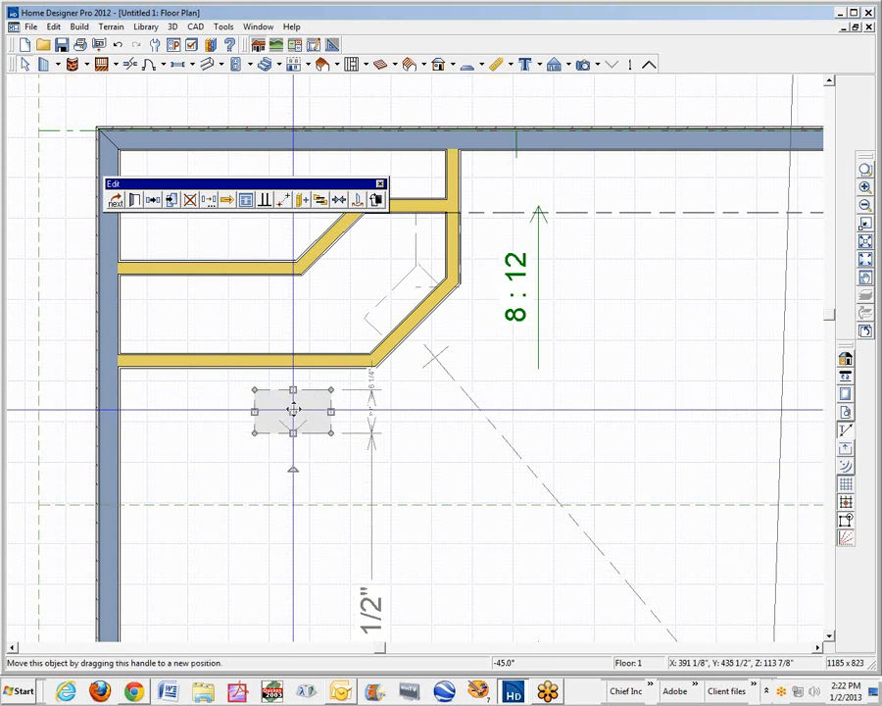
drag(293, 409, 337, 346)
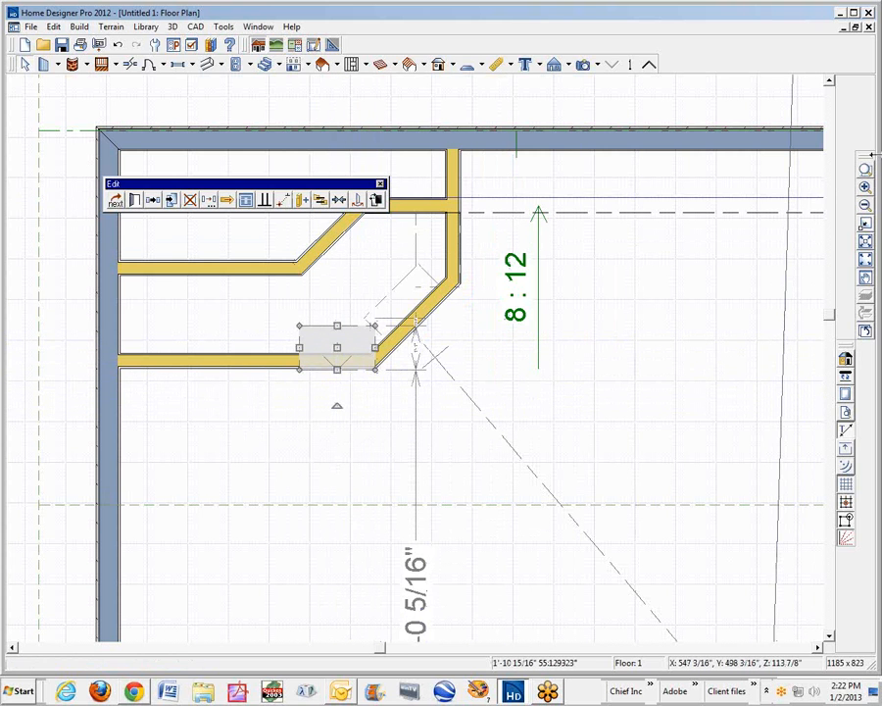
Select the lower and diagonal soffits with their walls and move them point to point at the lower outer corner.
shift+drag(355, 334, 394, 378)
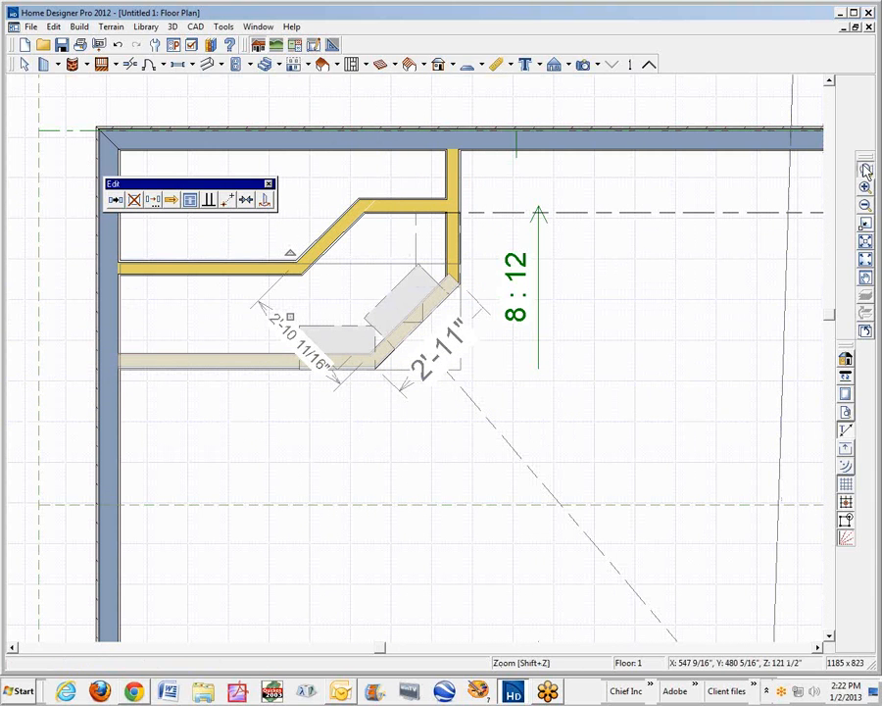
drag(353, 342, 405, 394)
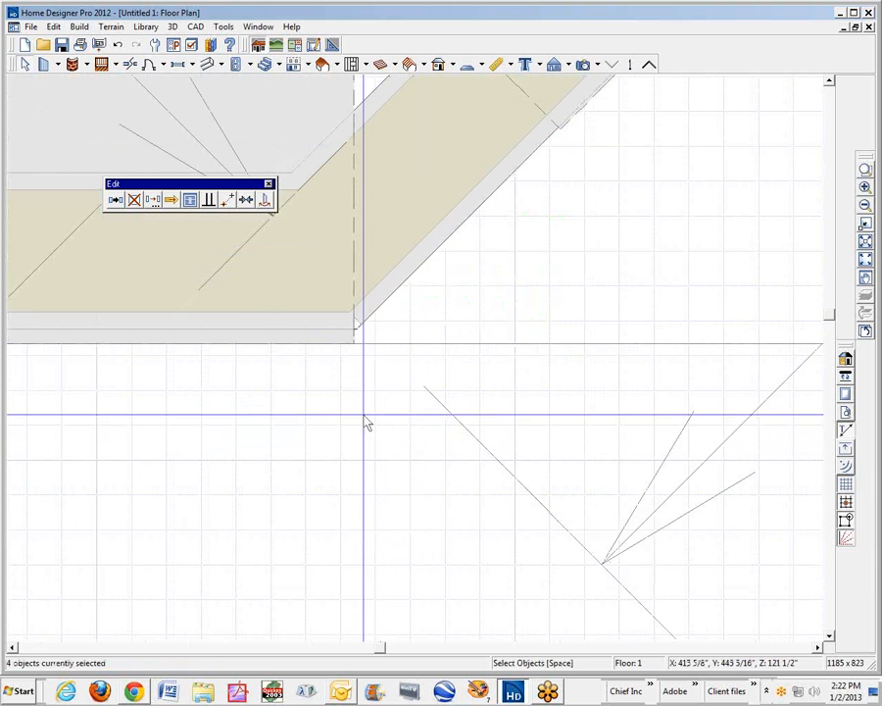
click(233, 203)
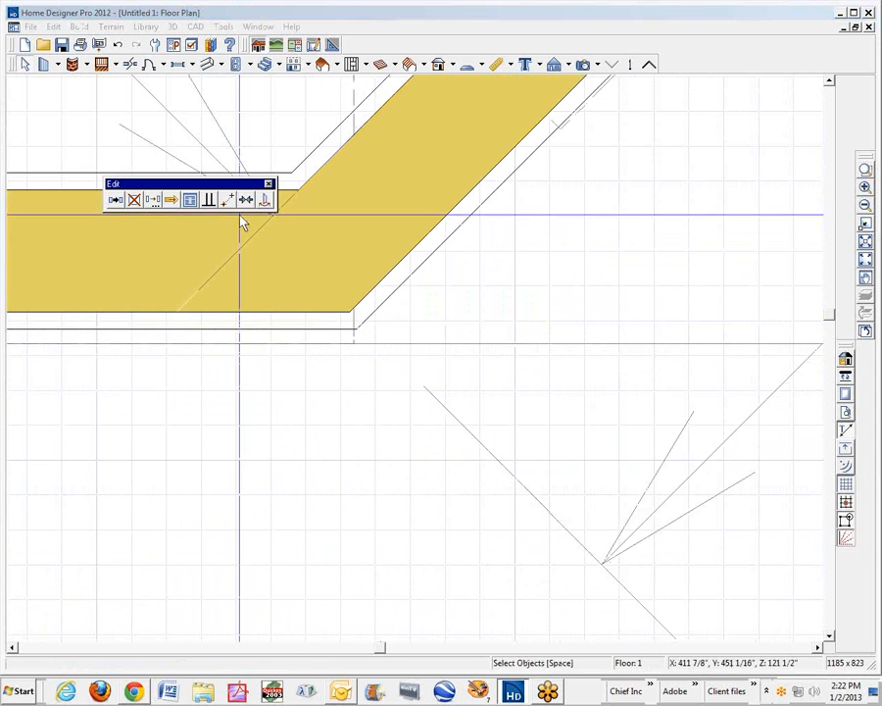
click(356, 330)
click(566, 385)
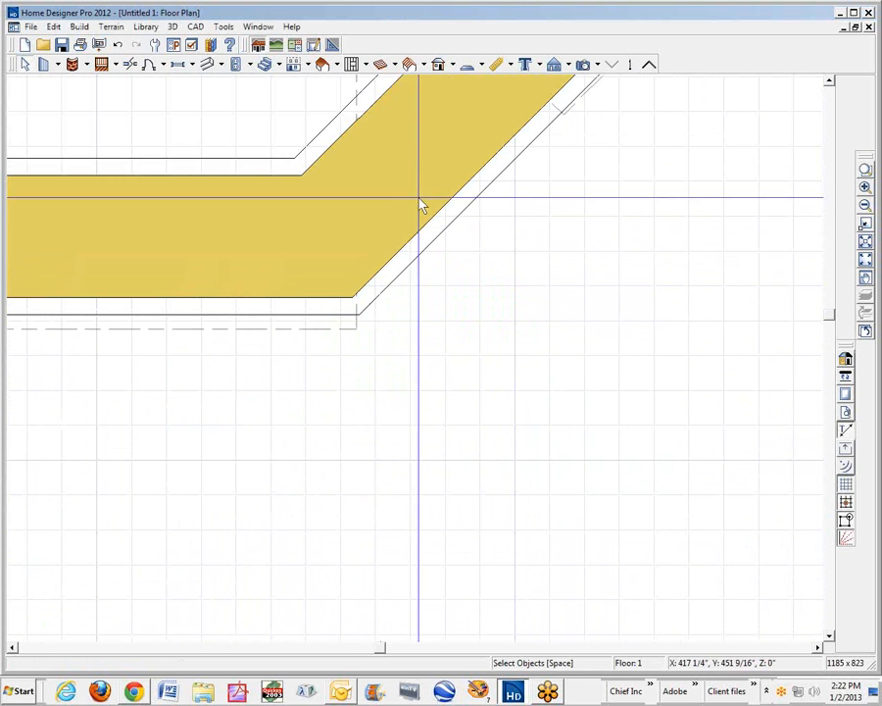
Move the diagonal soffit point to point so its lower outer corner meets the outer corner of the lower and diagonal walls.
click(290, 96)
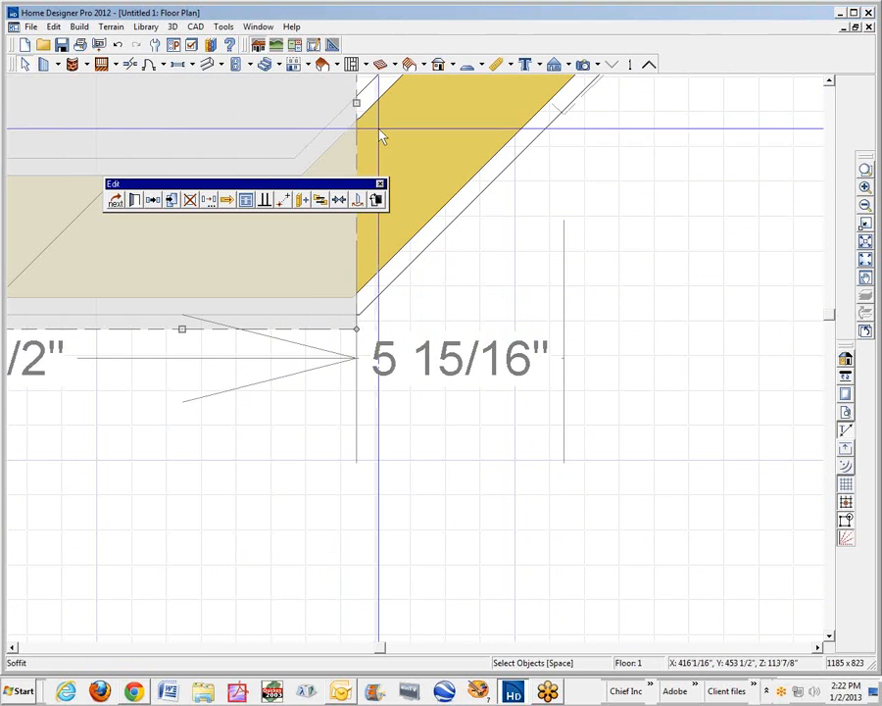
click(862, 205)
click(562, 175)
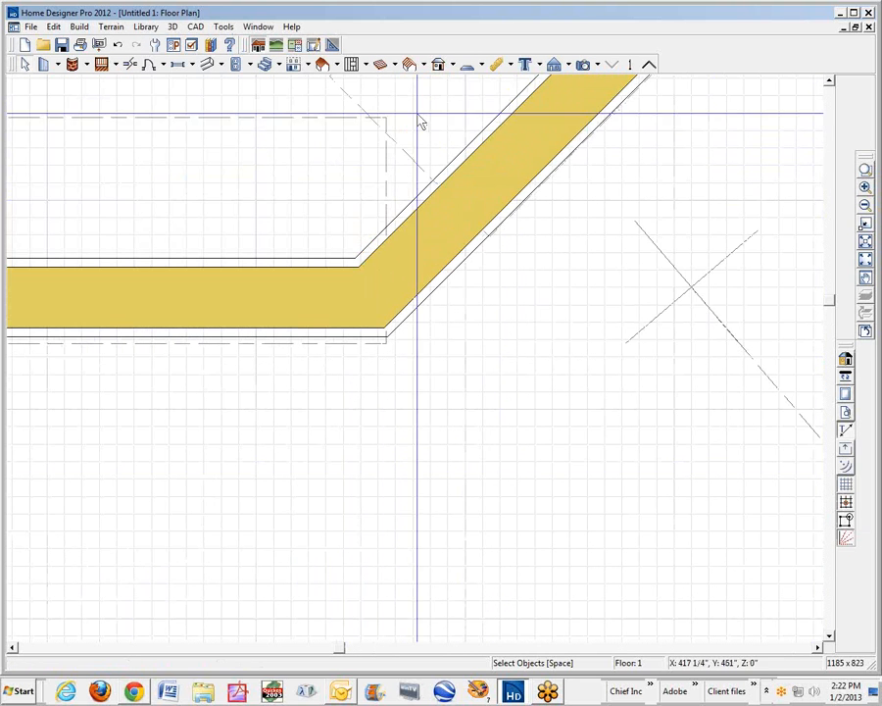
click(419, 115)
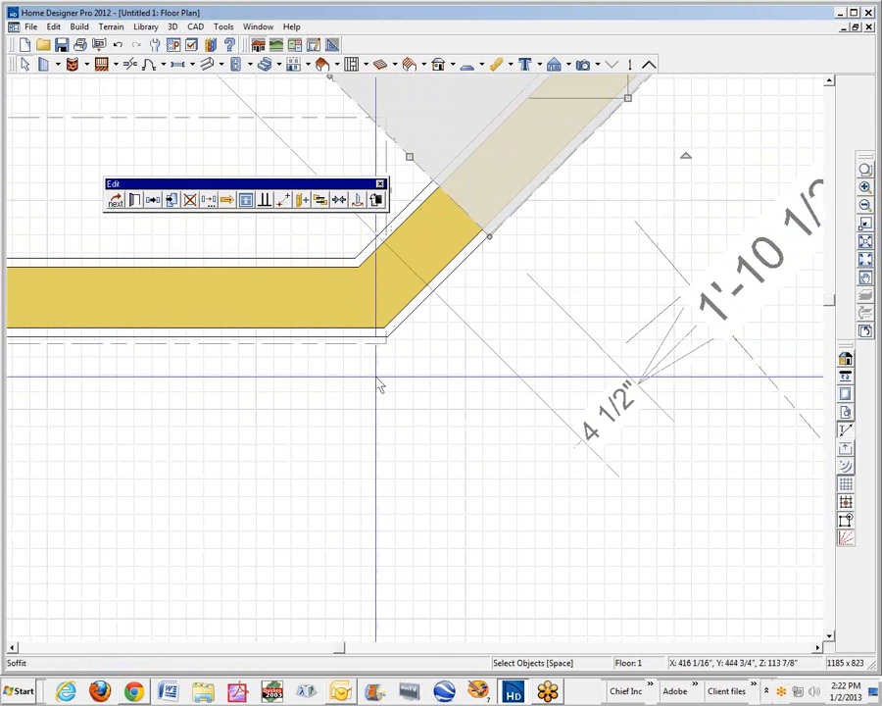
click(285, 200)
click(489, 236)
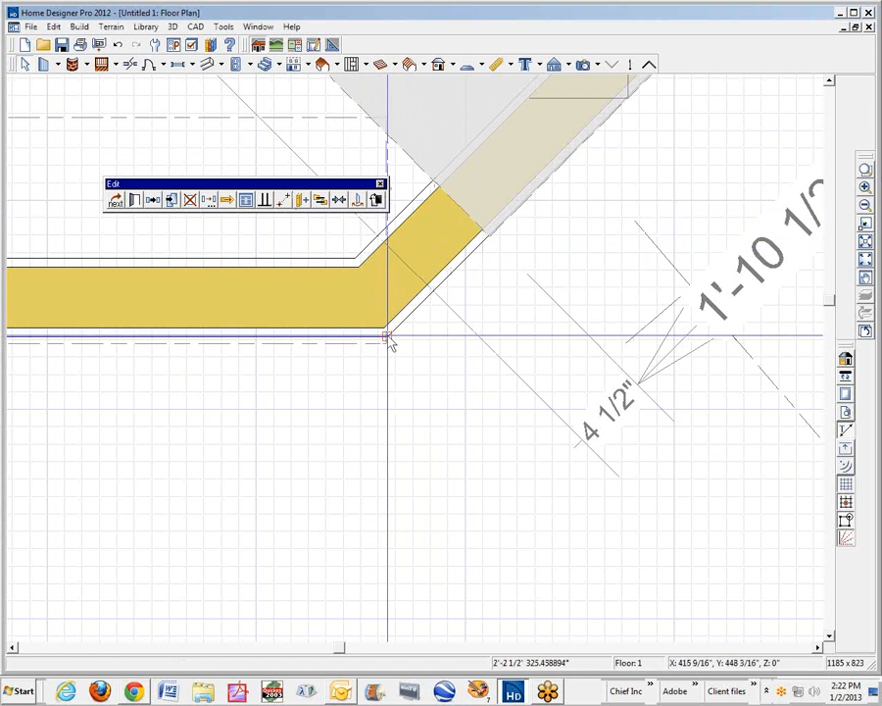
click(387, 330)
click(576, 259)
Move the right soffit point to point so its lower outer corner meets the outer corner of the right and diagonal walls.
scroll(624, 215, down, 3)
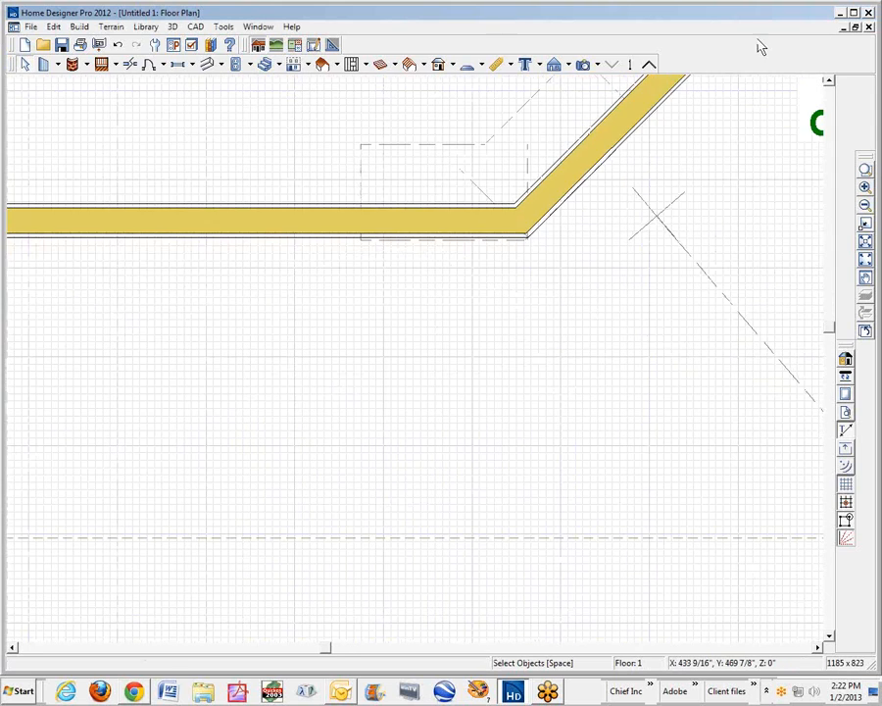
click(828, 82)
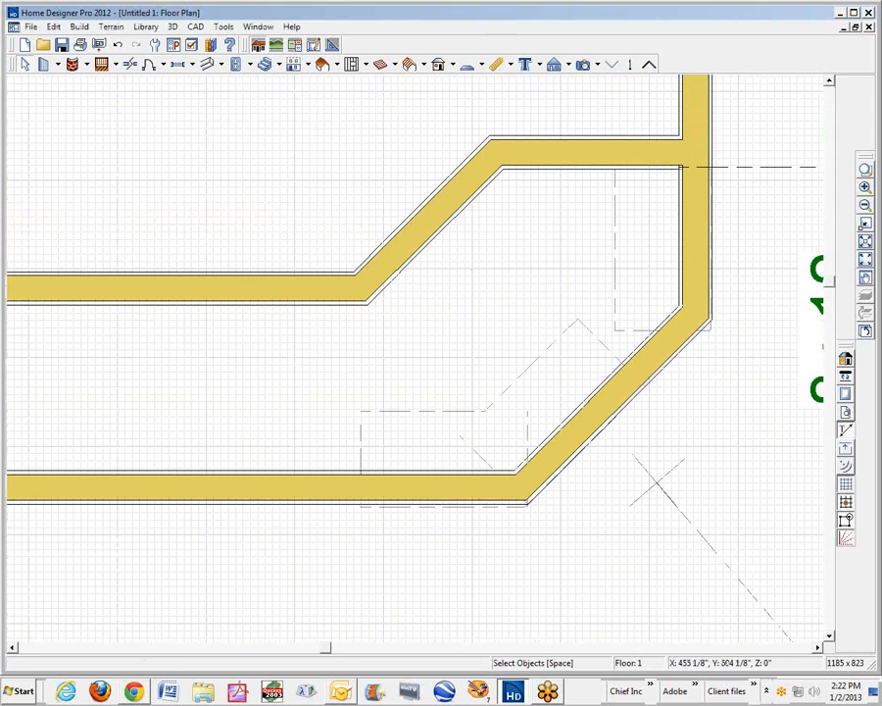
scroll(729, 345, up, 5)
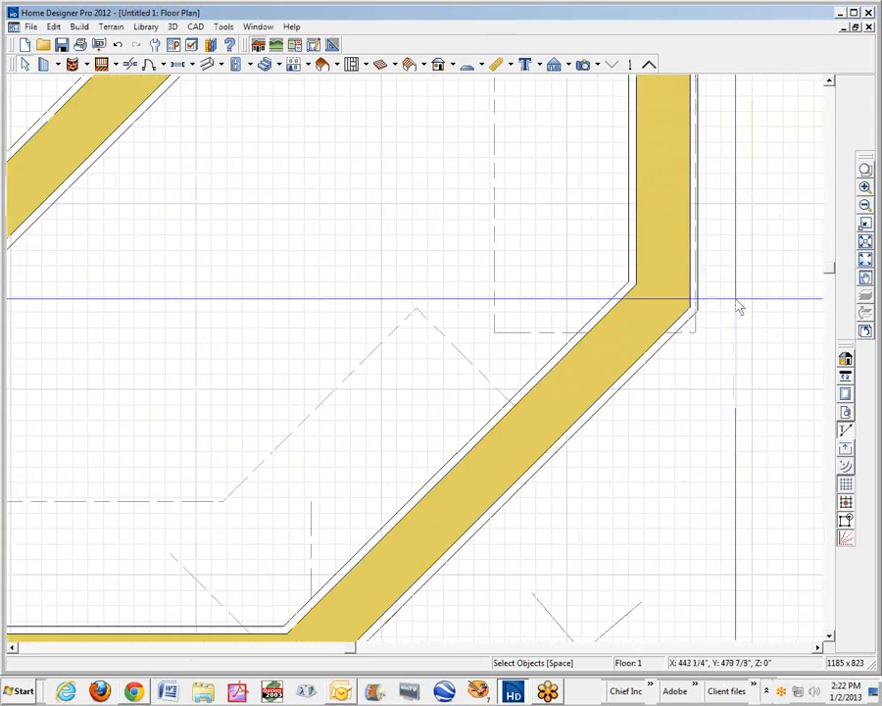
click(479, 300)
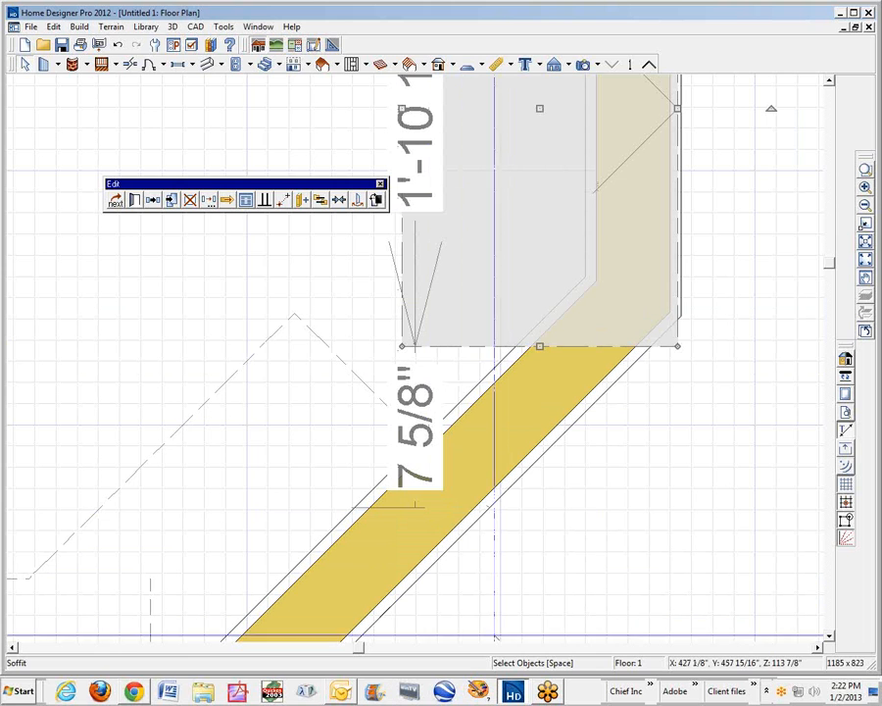
click(285, 200)
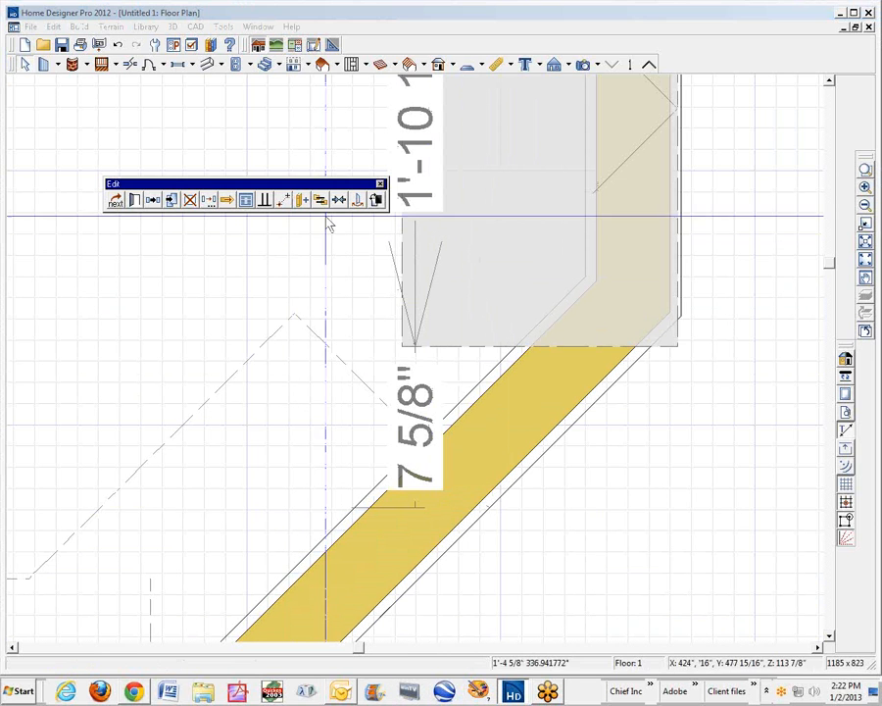
click(687, 315)
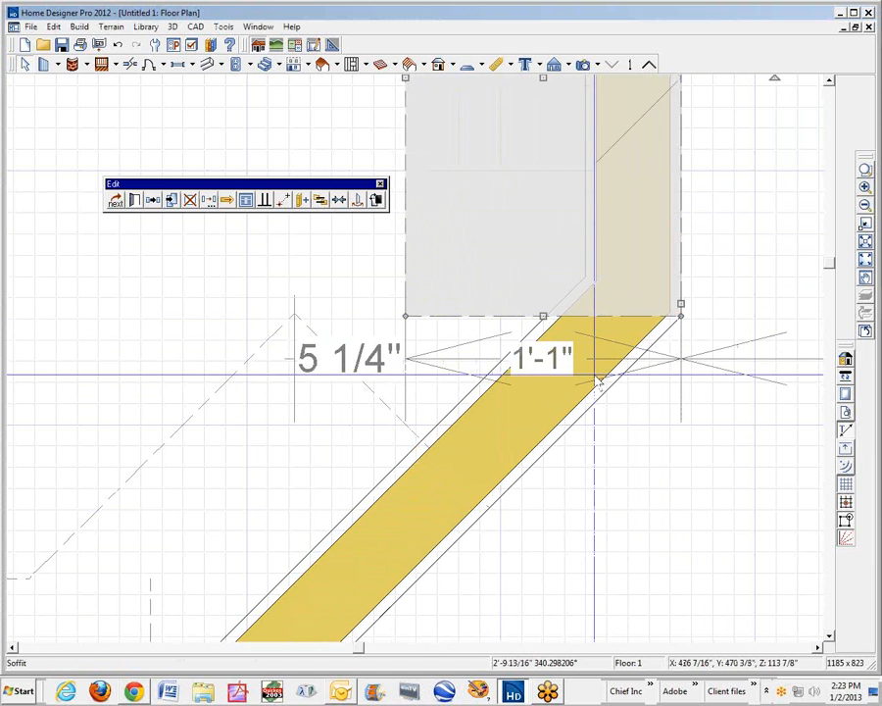
Stretch the diagonal soffit's upper end along its wall to the outer corner of the diagonal and right walls.
click(382, 413)
click(386, 424)
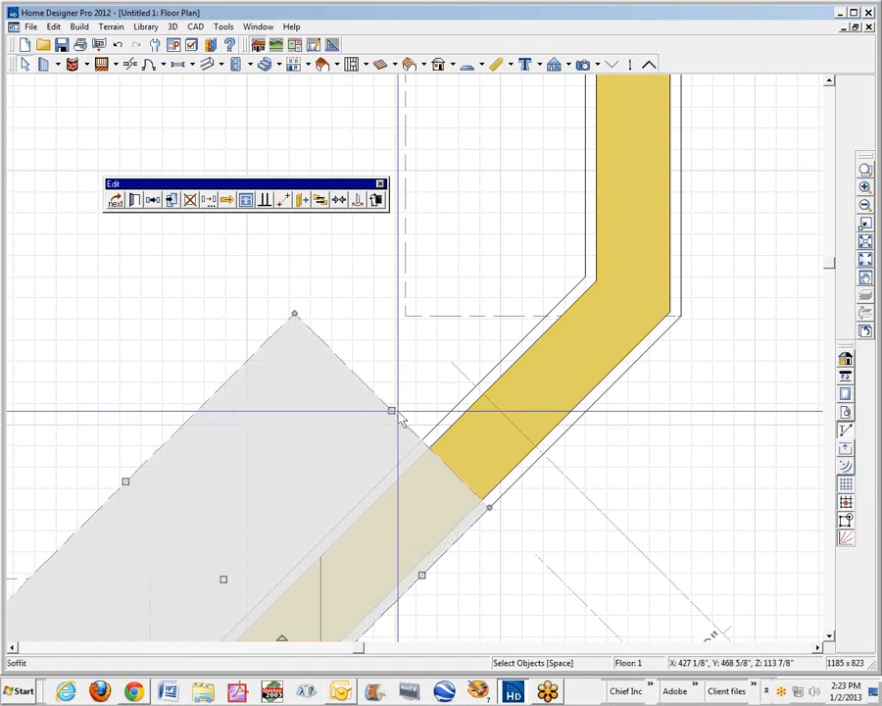
drag(394, 410, 618, 257)
click(742, 380)
scroll(742, 380, down, 9)
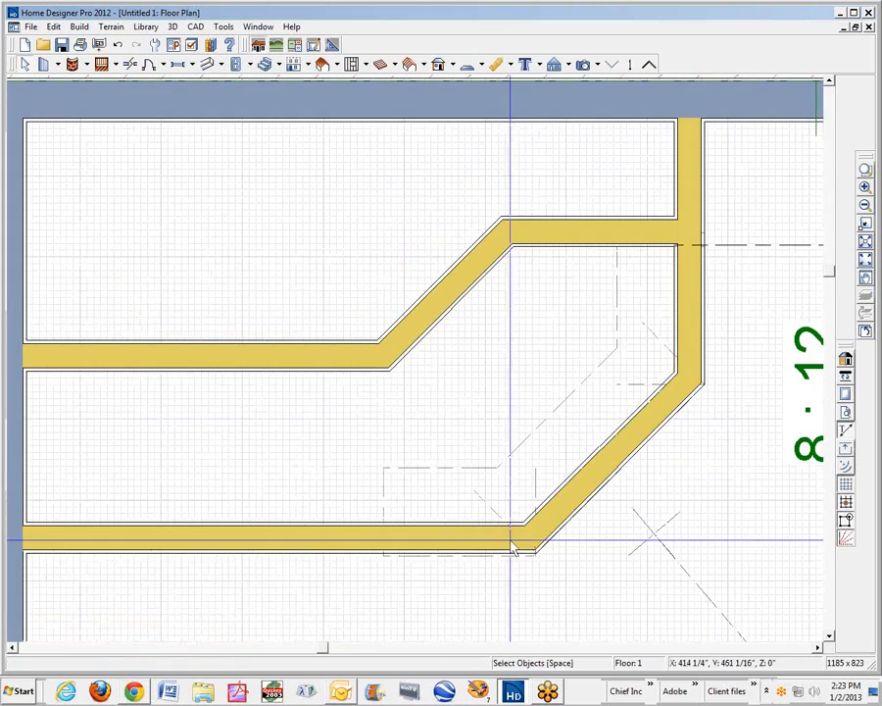
Move the lower soffit point to point so its lower outer corner meets the outer corner of the lower and diagonal walls.
scroll(469, 603, up, 6)
click(429, 409)
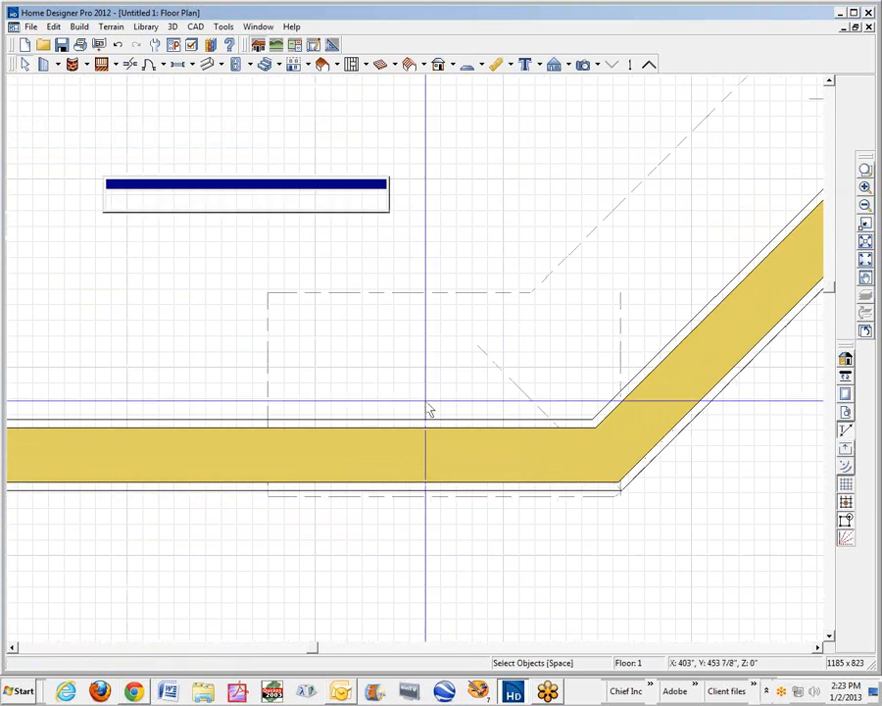
scroll(645, 549, up, 3)
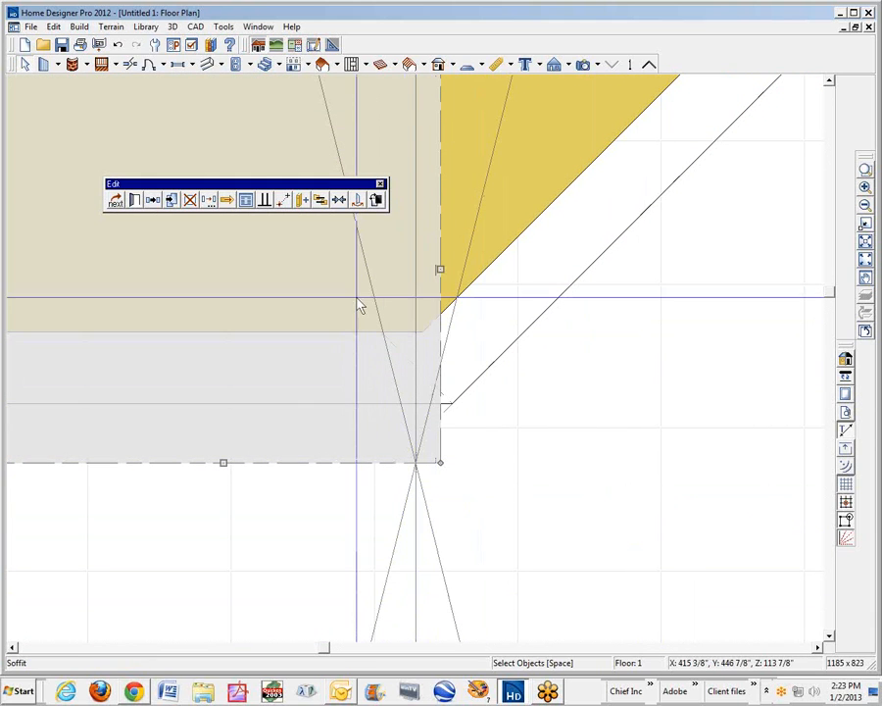
click(284, 200)
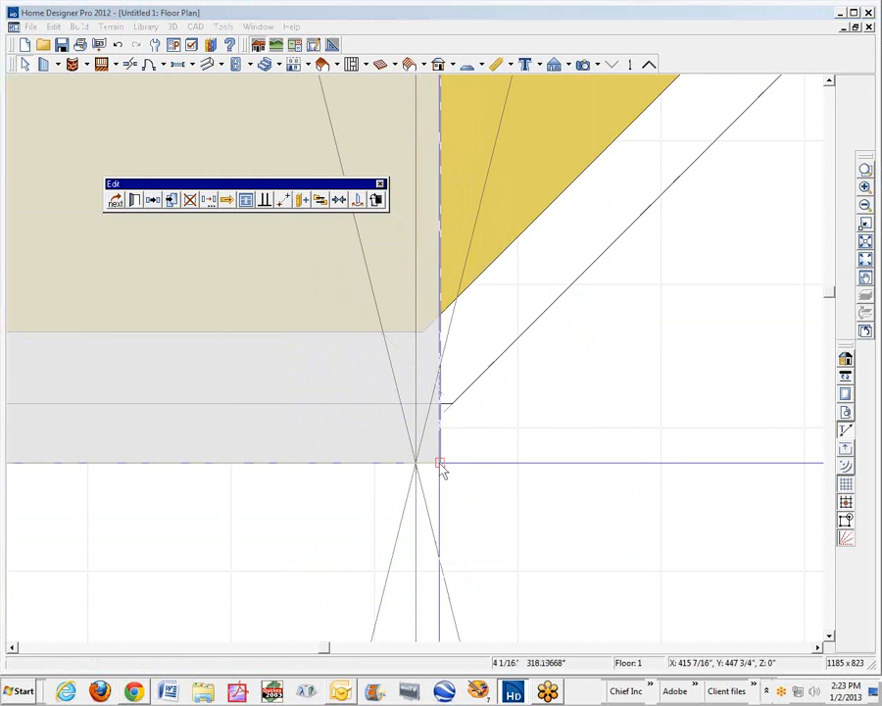
click(440, 462)
click(447, 400)
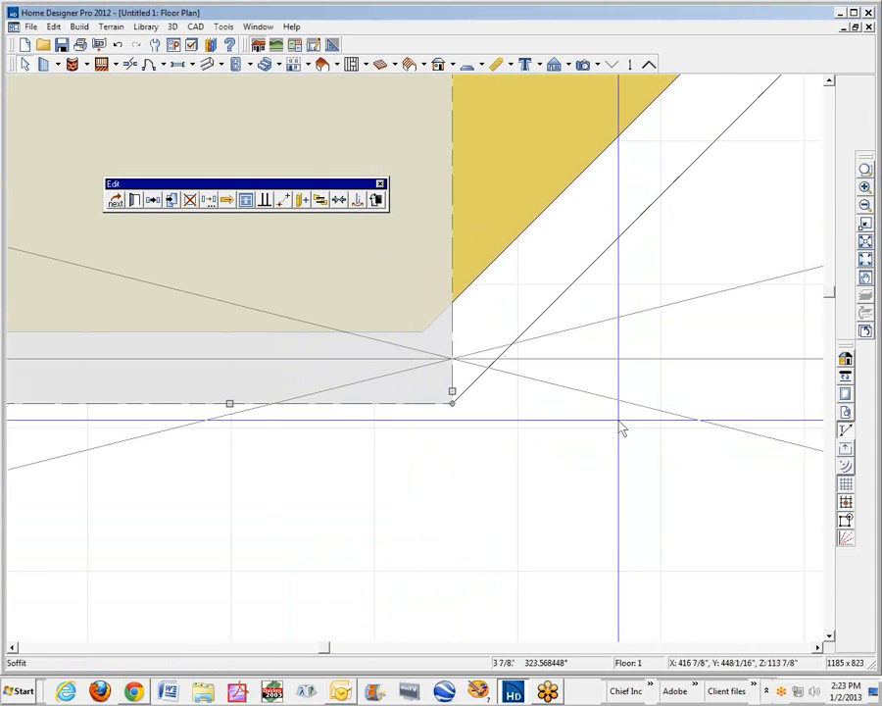
click(618, 417)
Extend the lower soffit's free end along the lower wall to the inner face of the exterior wall.
scroll(618, 412, down, 4)
scroll(617, 406, down, 5)
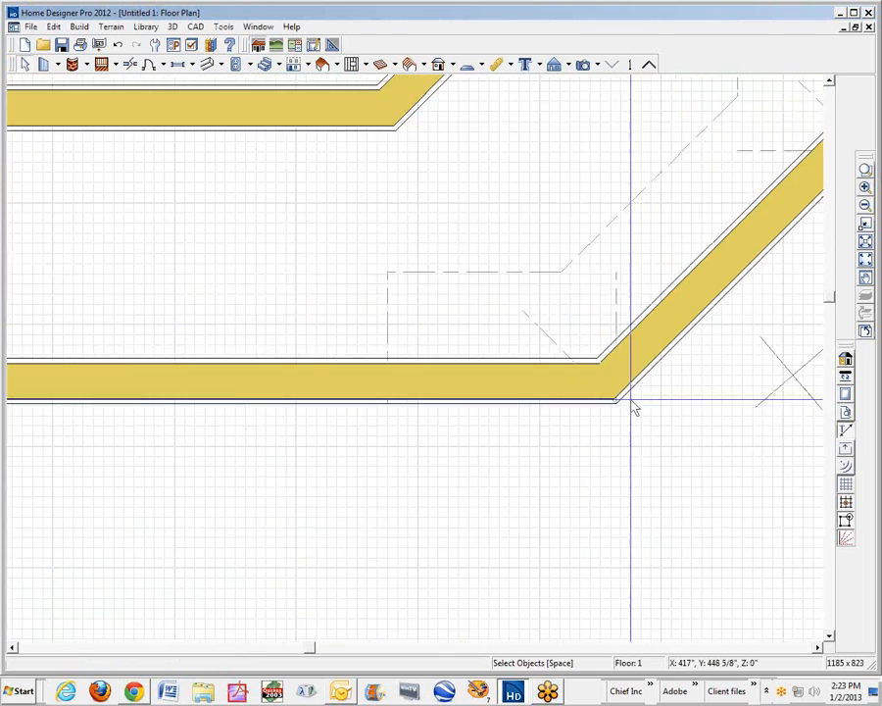
scroll(457, 339, down, 2)
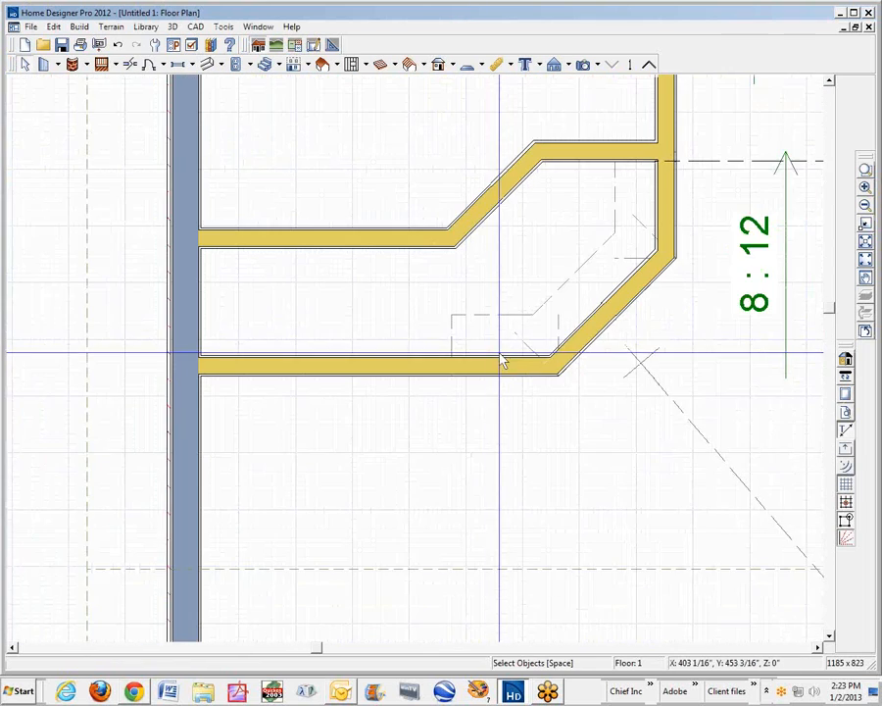
scroll(490, 348, up, 2)
click(453, 344)
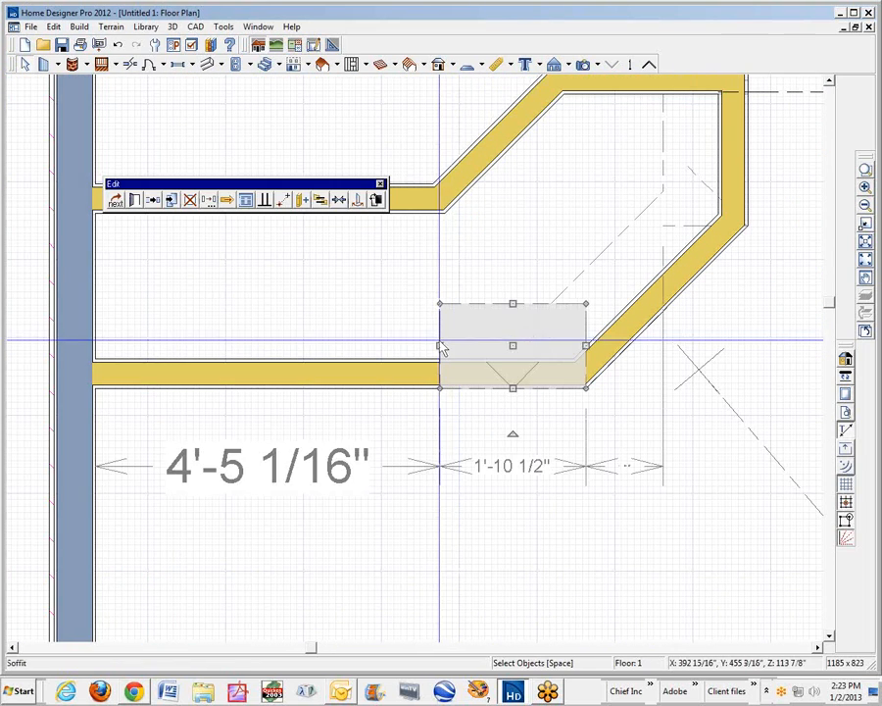
drag(440, 345, 101, 343)
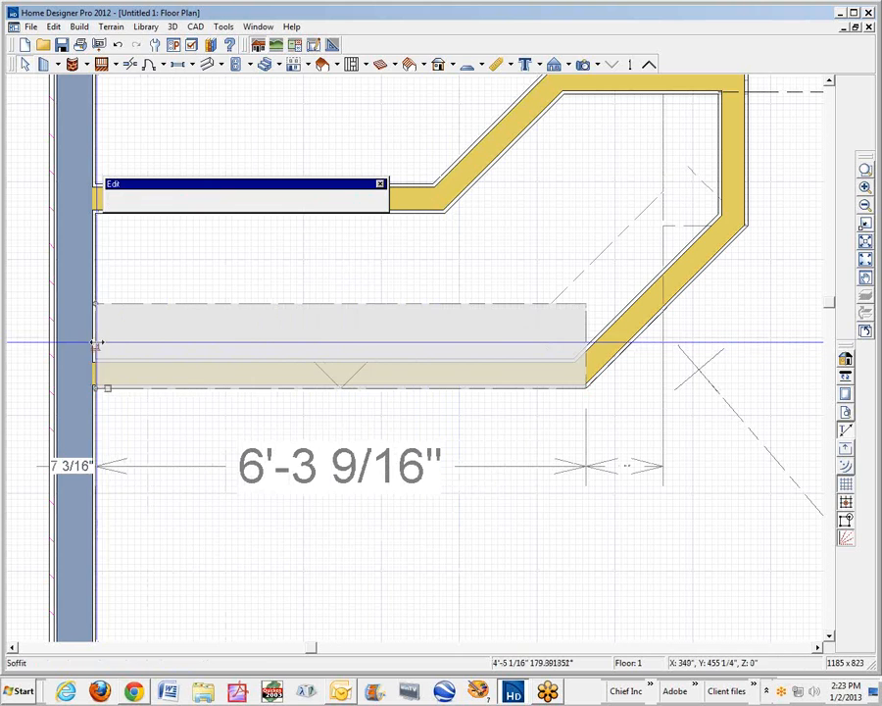
key(Escape)
scroll(657, 471, down, 2)
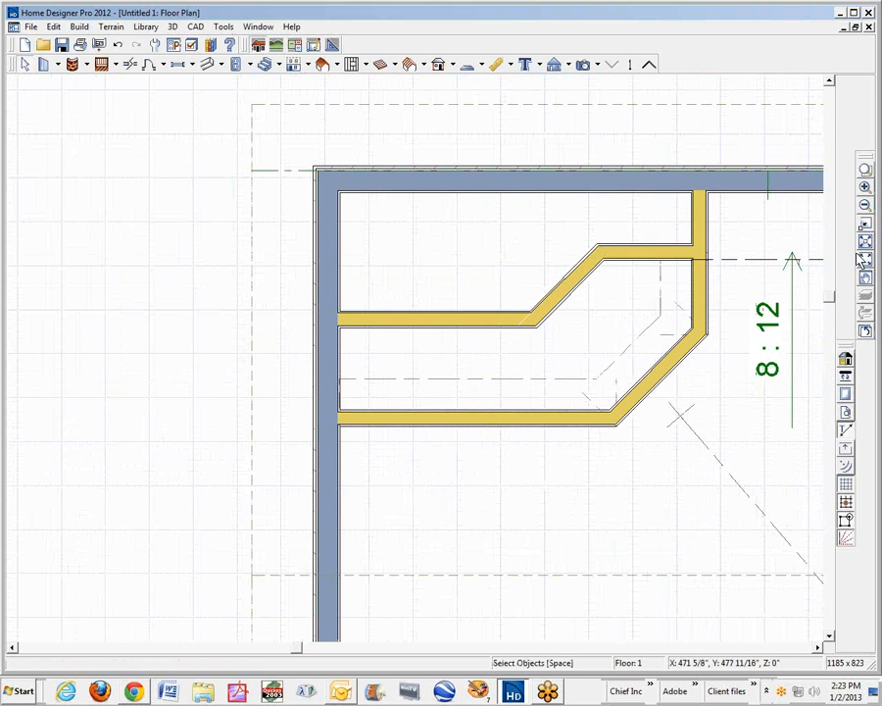
Select all three crown-carrying soffits in the camera view and move them down by a Z Delta of -1.
key(ctrl+Tab)
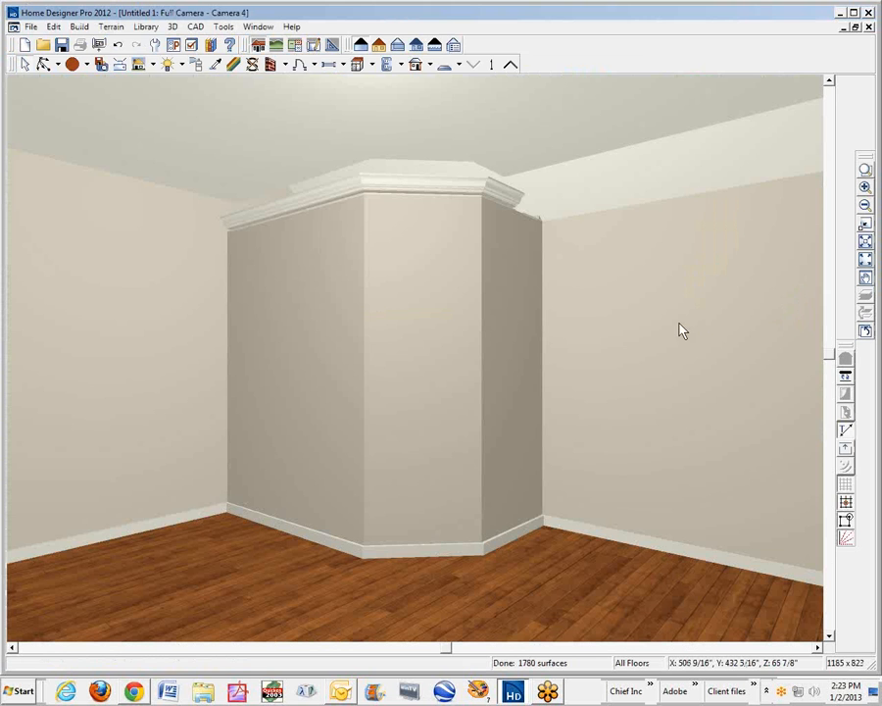
scroll(387, 198, up, 3)
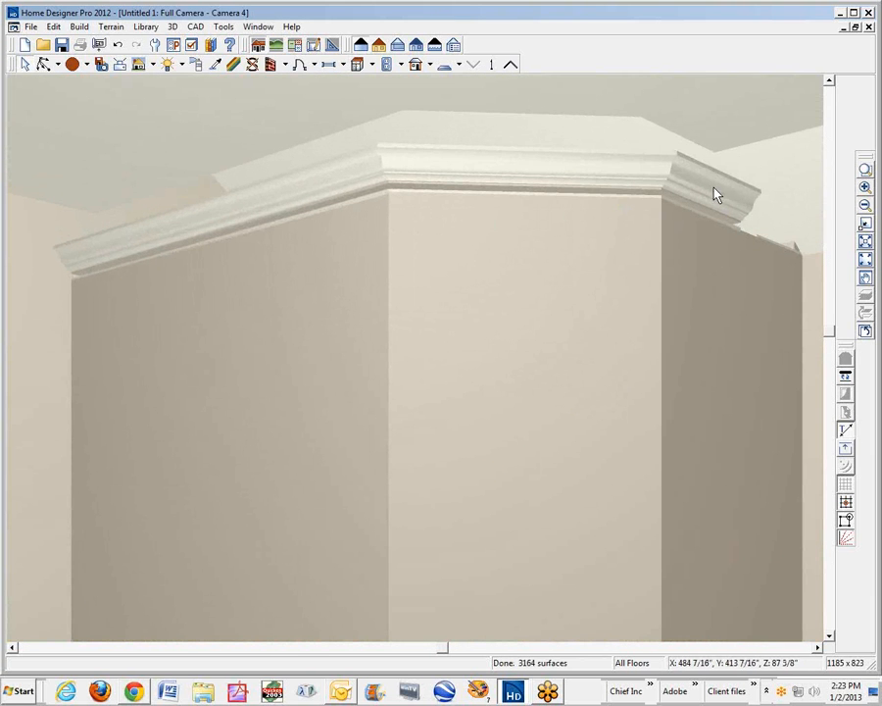
click(691, 196)
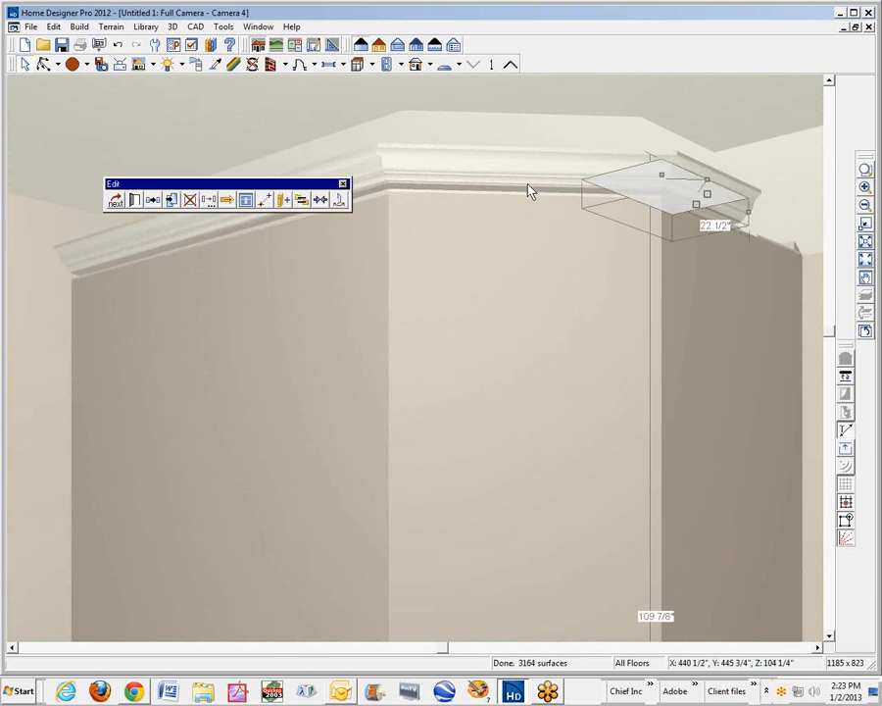
shift+click(399, 214)
shift+click(231, 234)
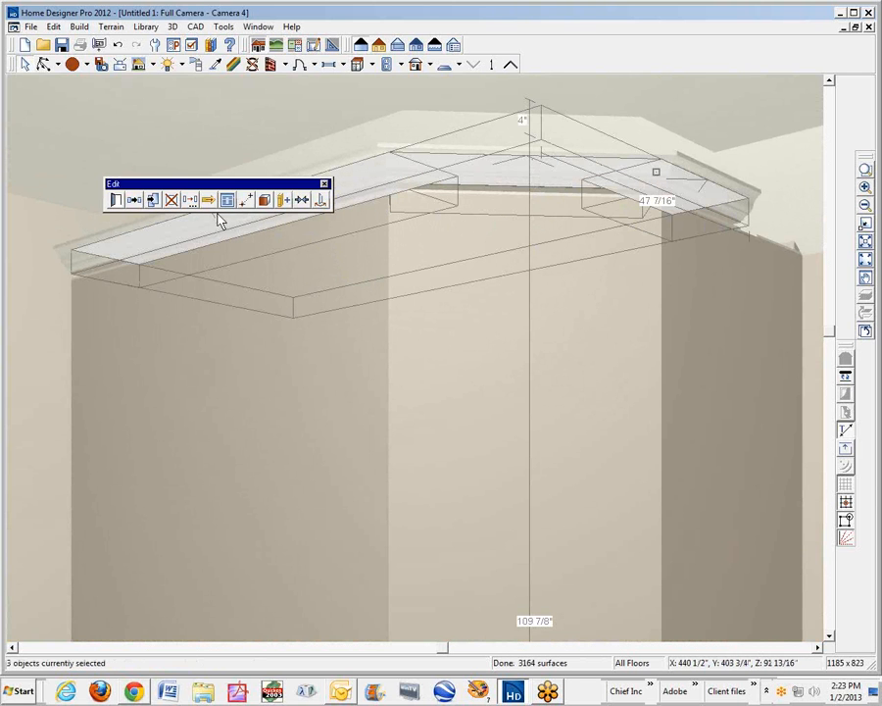
click(192, 200)
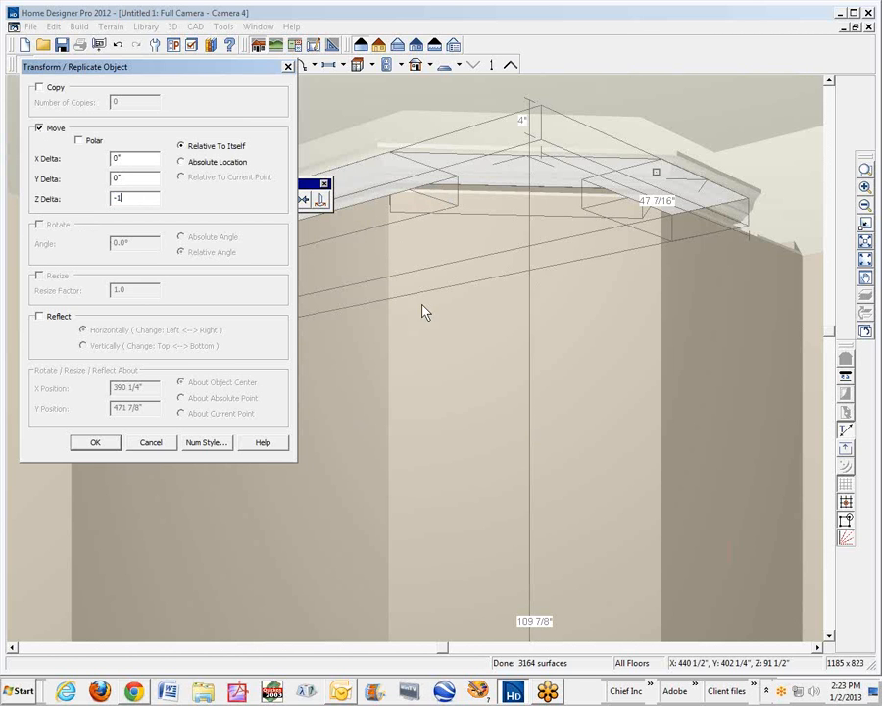
click(96, 443)
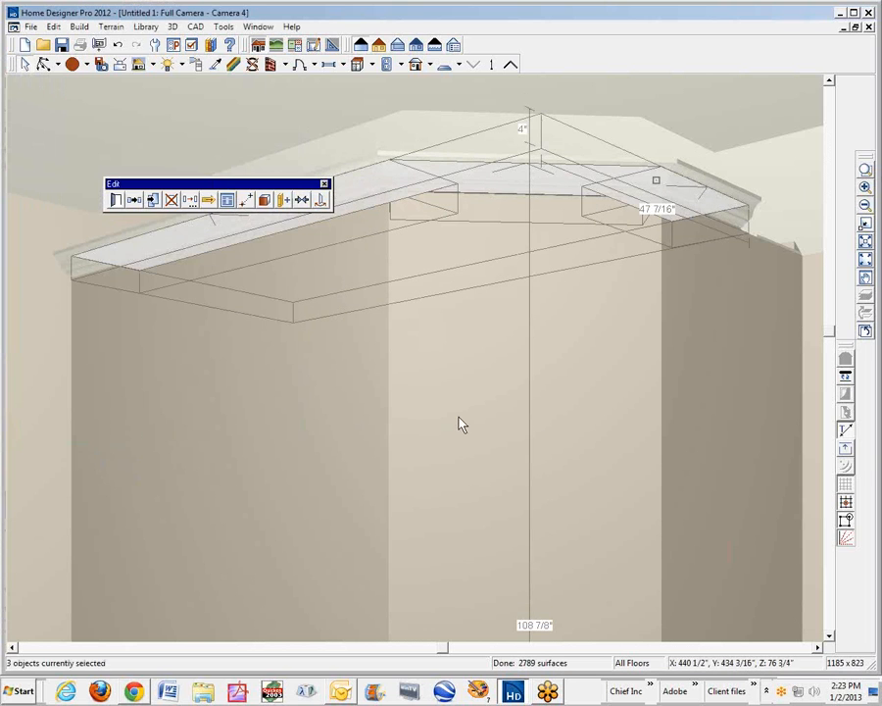
key(Escape)
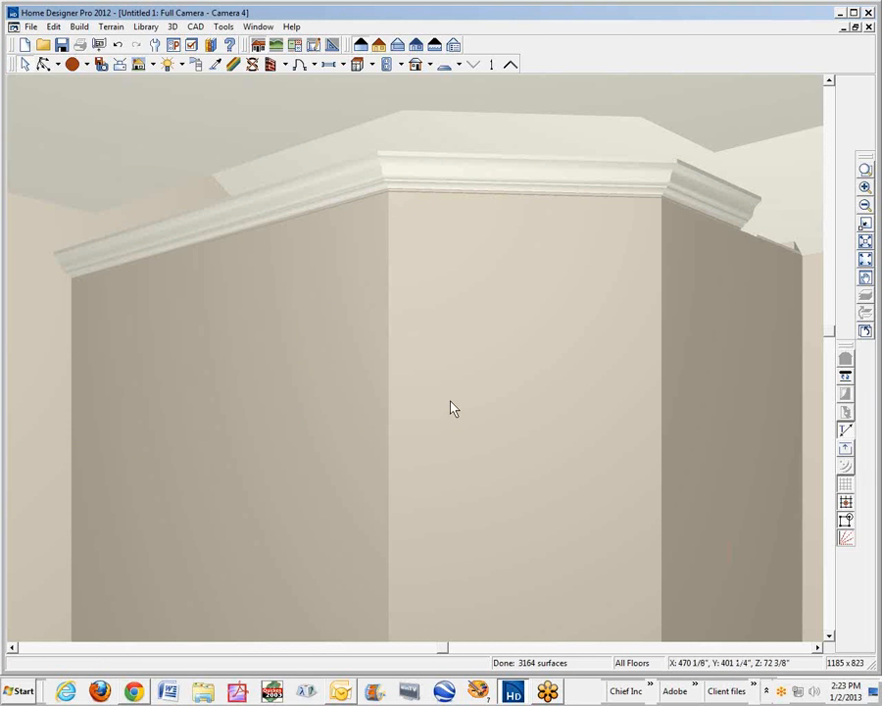
Extend the right soffit's upper end in the floor plan to the inner face of the upper exterior wall.
key(ctrl+Tab)
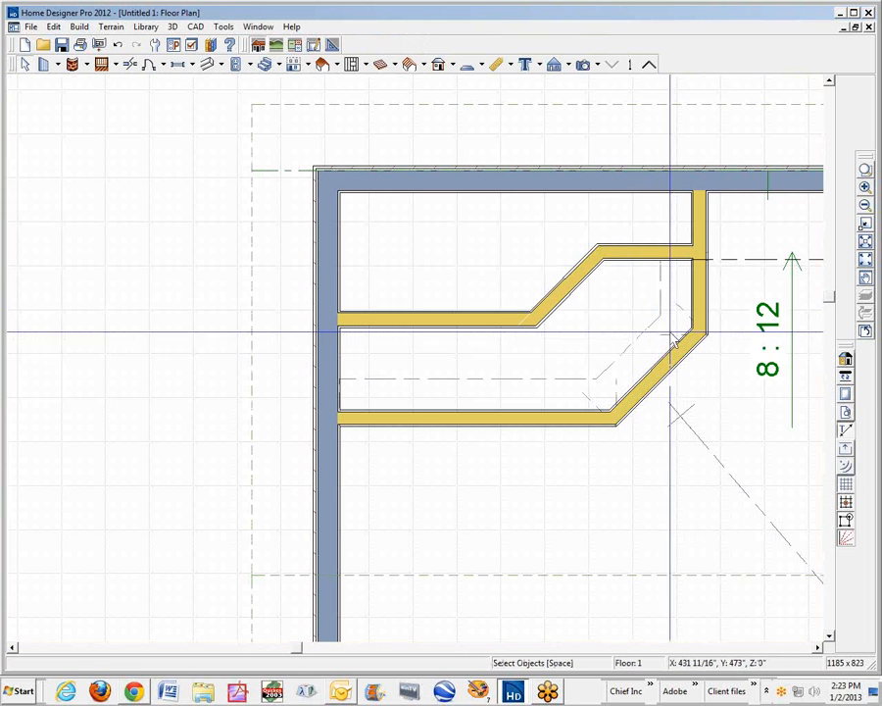
click(687, 291)
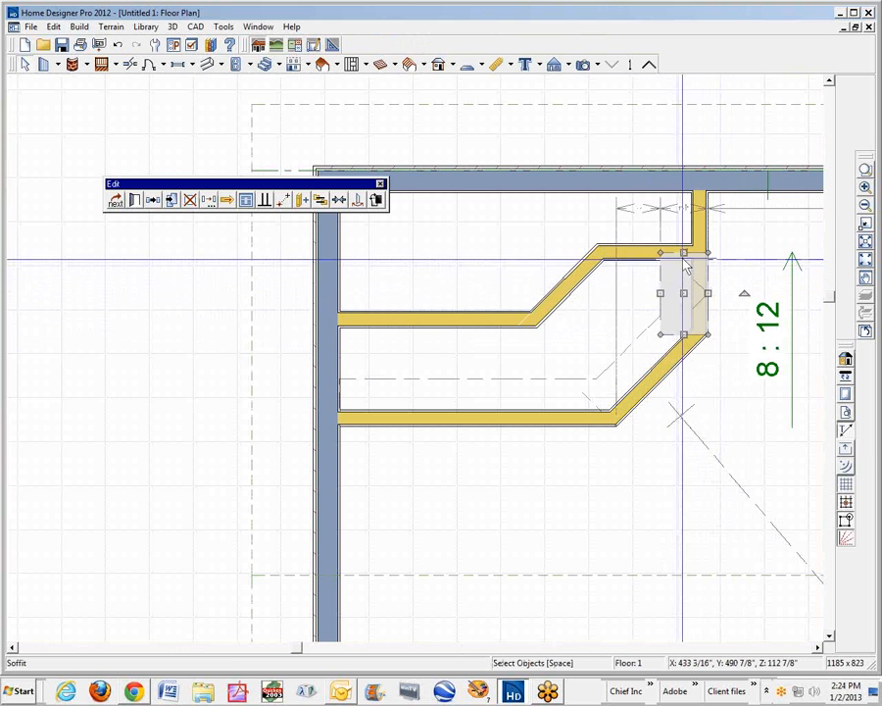
drag(686, 257, 689, 189)
click(758, 285)
Check the extended right soffit's crown in the camera view against the soffit in the floor plan.
key(ctrl+Tab)
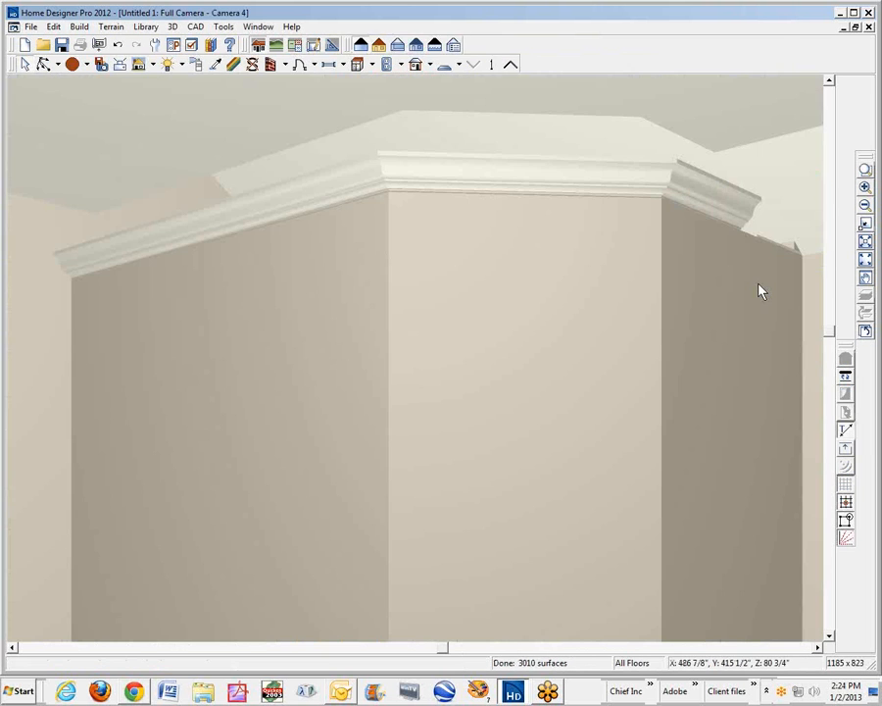
key(ctrl+Tab)
click(685, 285)
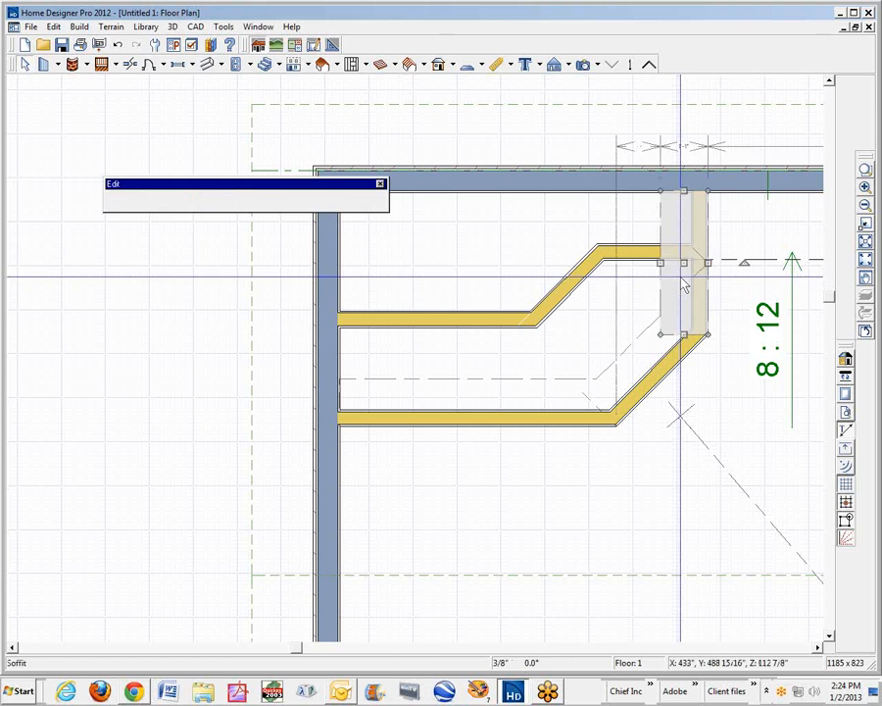
key(ctrl+Tab)
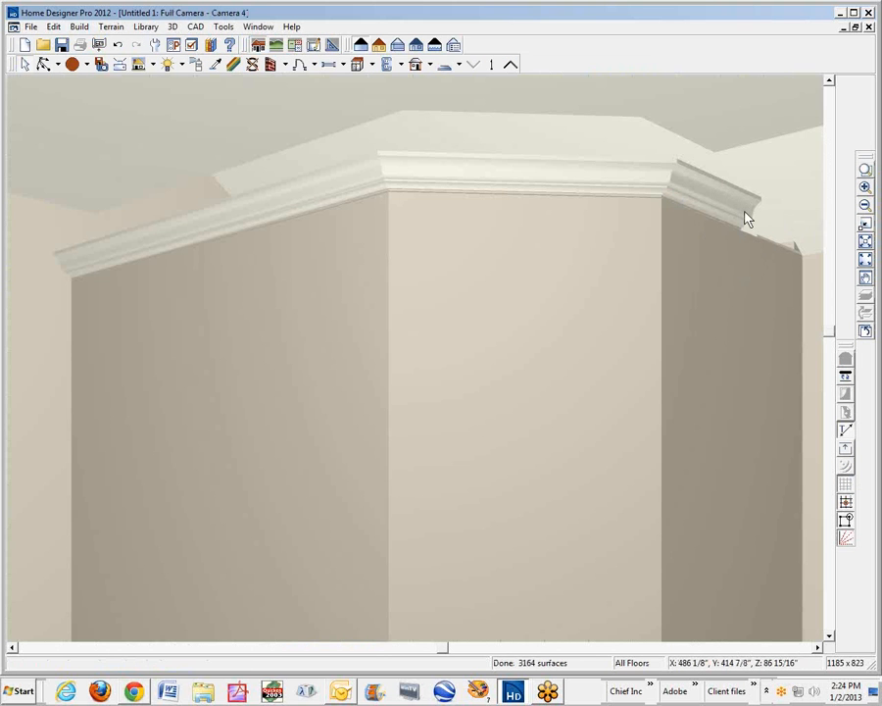
scroll(745, 220, down, 5)
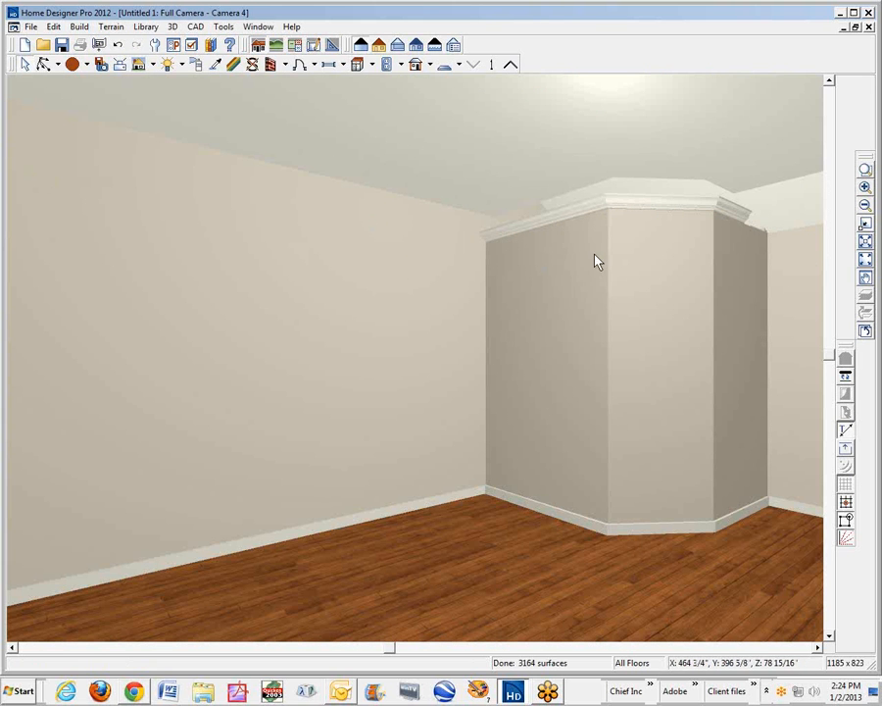
Inspect the crown in a line-drawn rendering, restore the standard technique and recheck the right soffit in the floor plan.
click(381, 49)
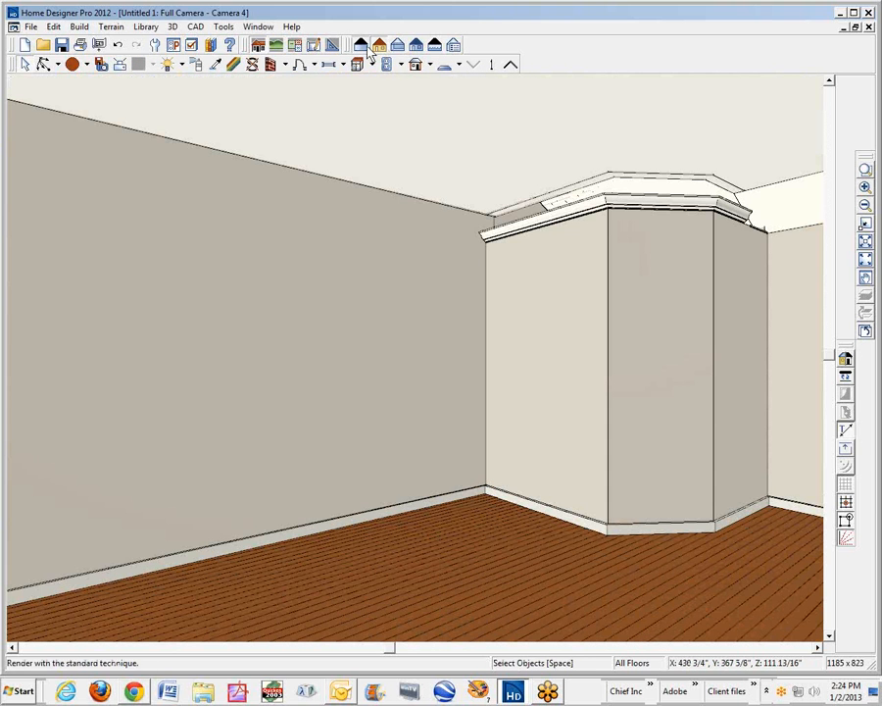
click(362, 47)
key(ctrl+Tab)
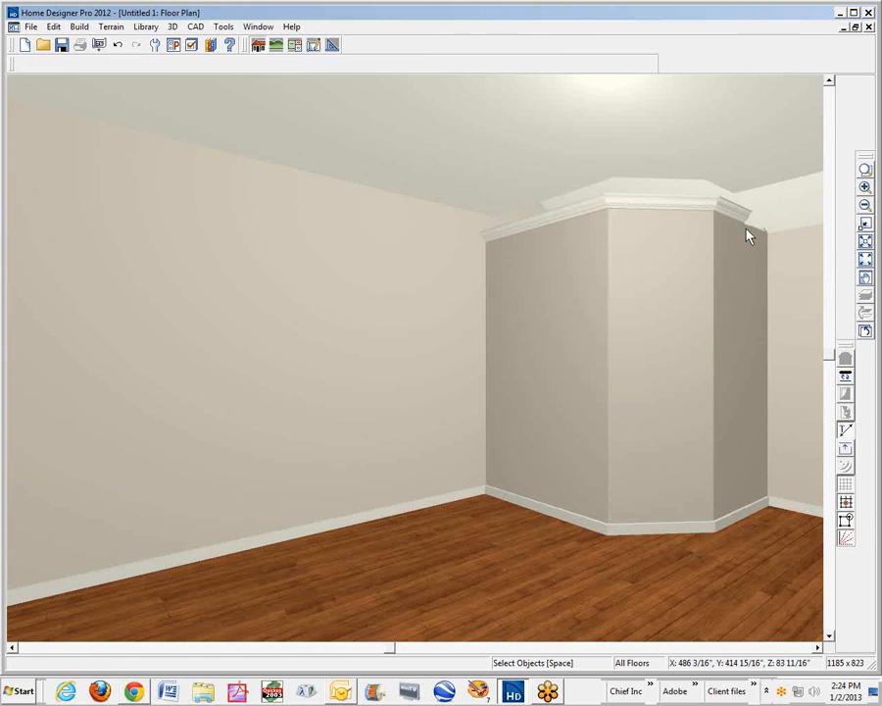
click(671, 290)
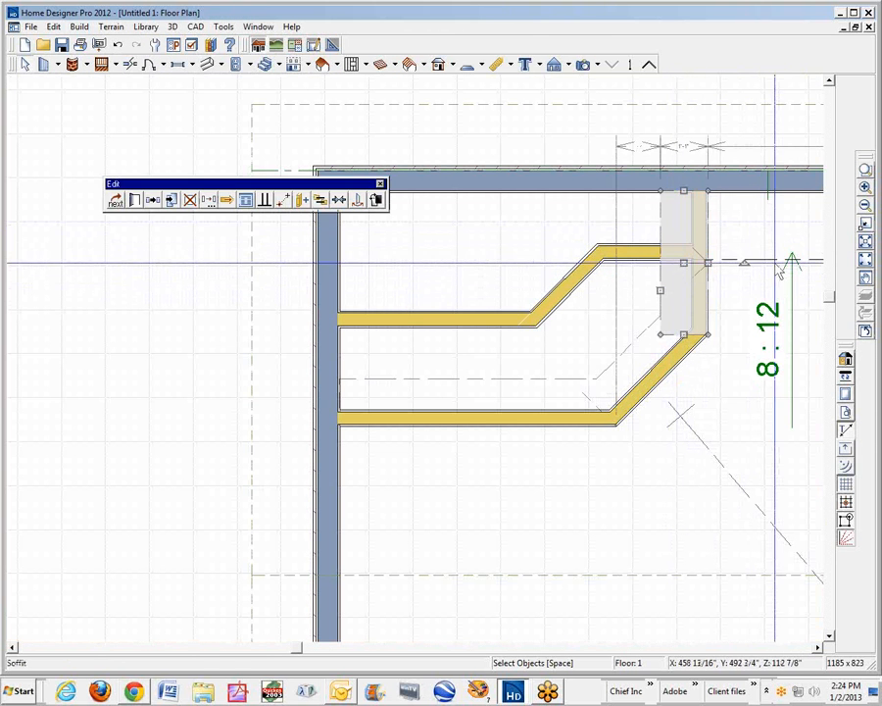
key(Escape)
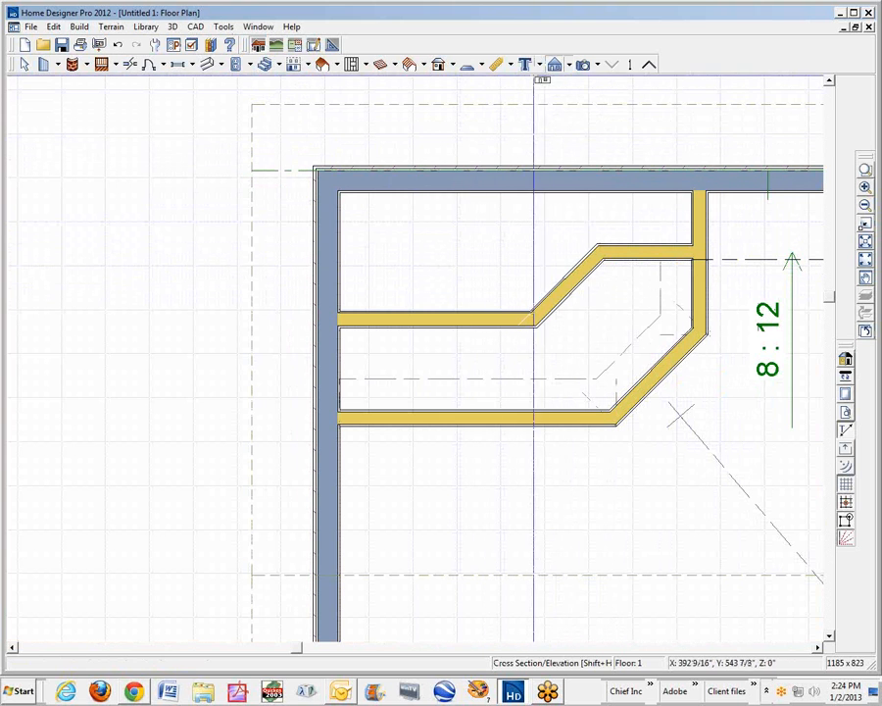
Open a Perspective Full Overview, orbit around the house to examine the roof and close the view.
click(594, 65)
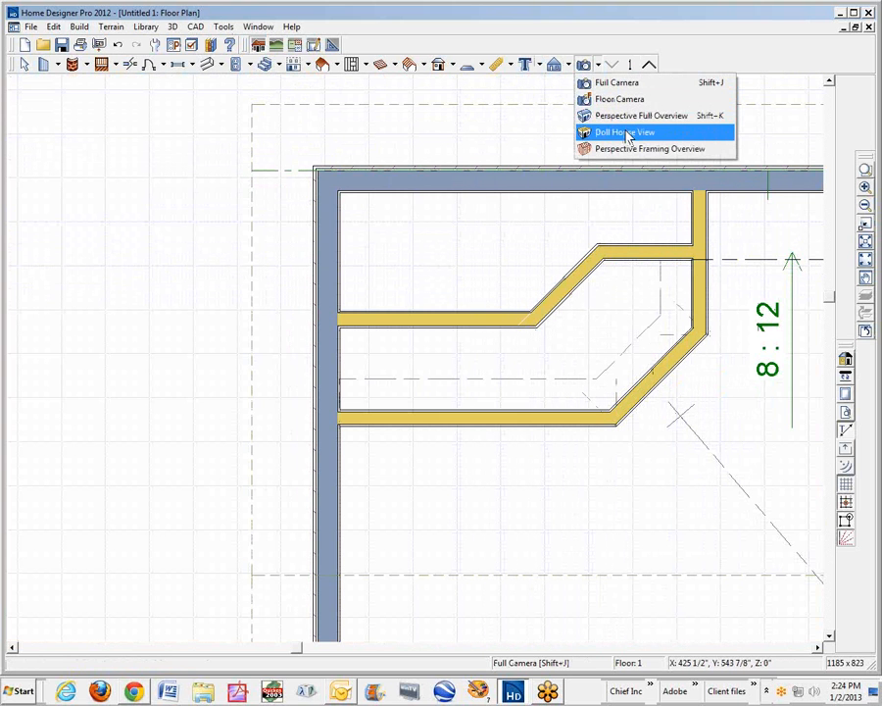
click(625, 116)
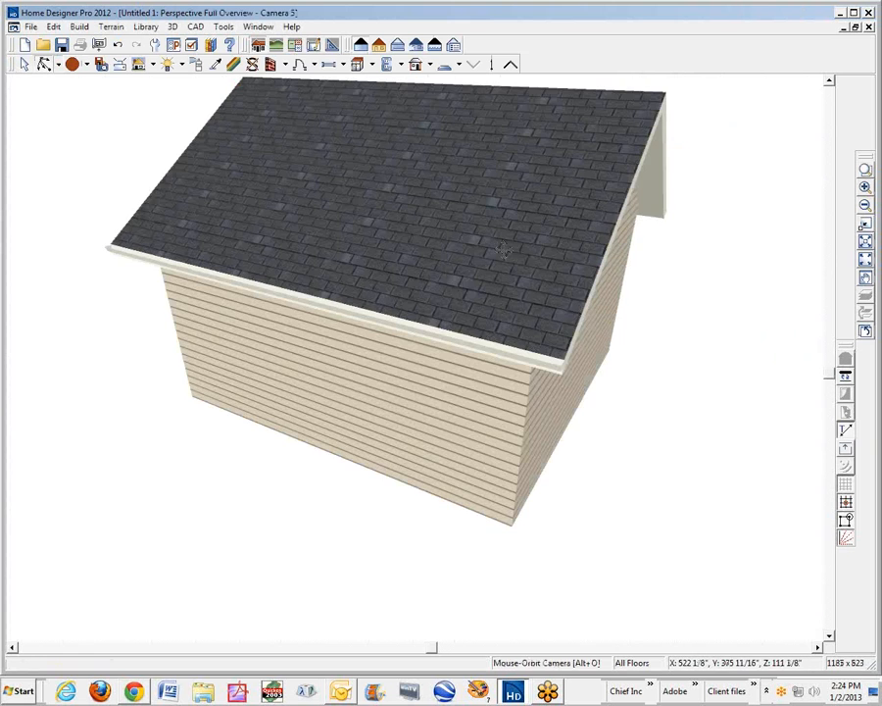
drag(501, 250, 655, 139)
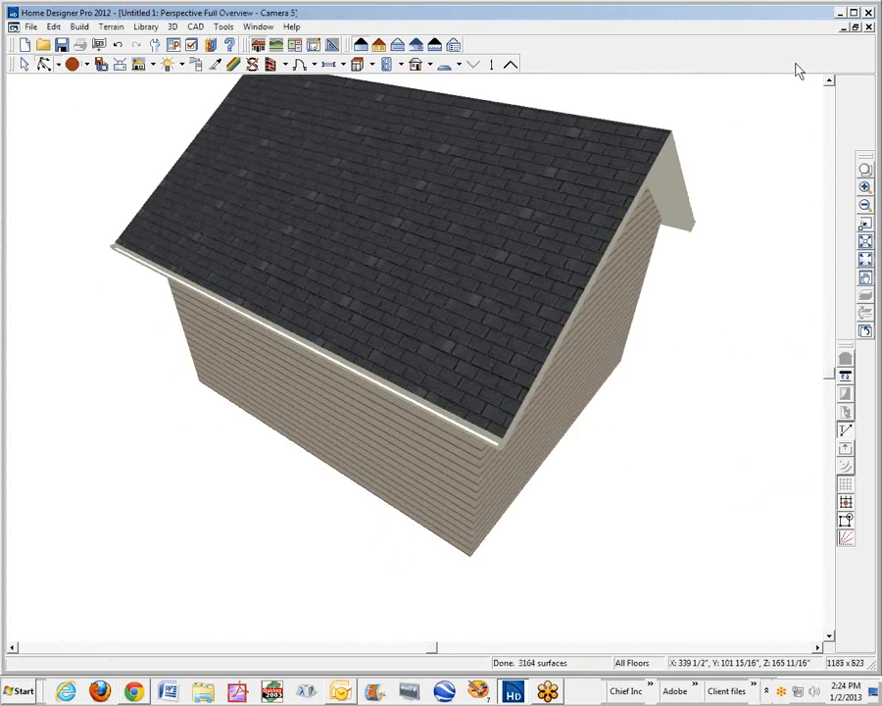
click(869, 28)
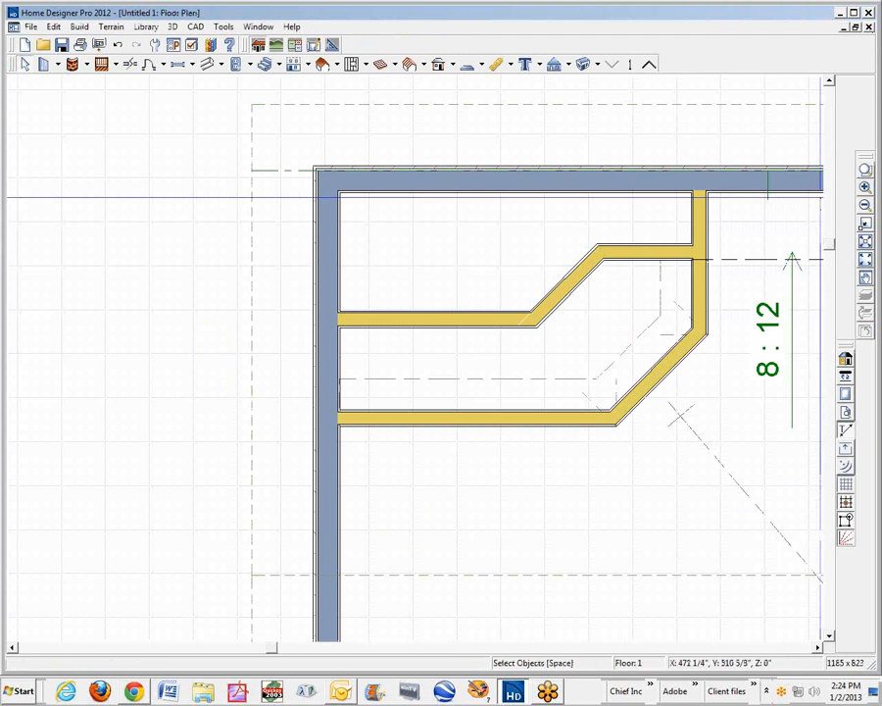
Recheck the right soffit in the floor plan and examine the crown at the enclosure's other end in the camera view.
click(690, 299)
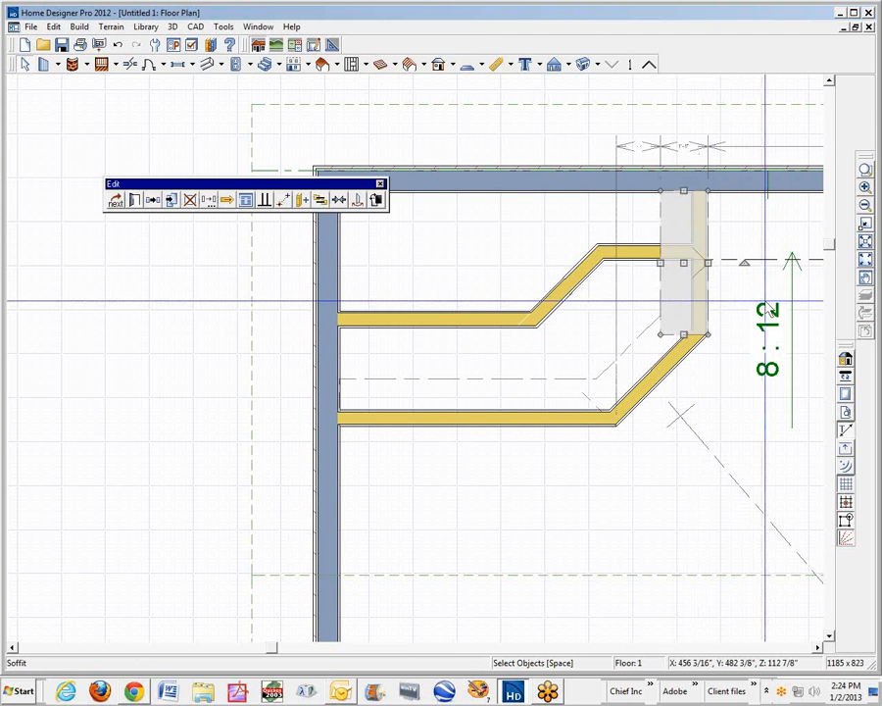
key(Delete)
key(ctrl+Tab)
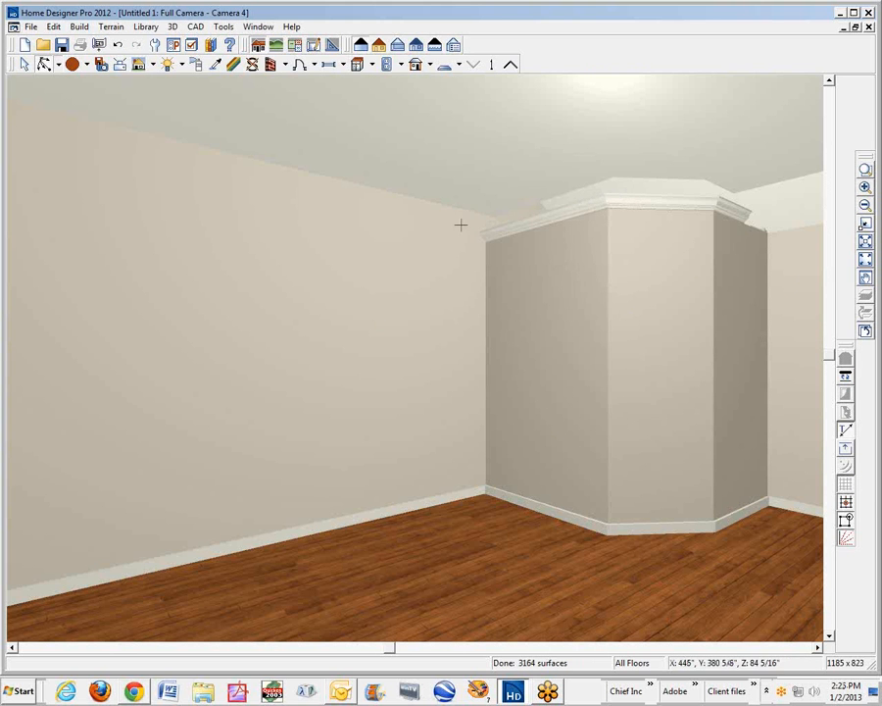
click(44, 64)
drag(519, 218, 578, 194)
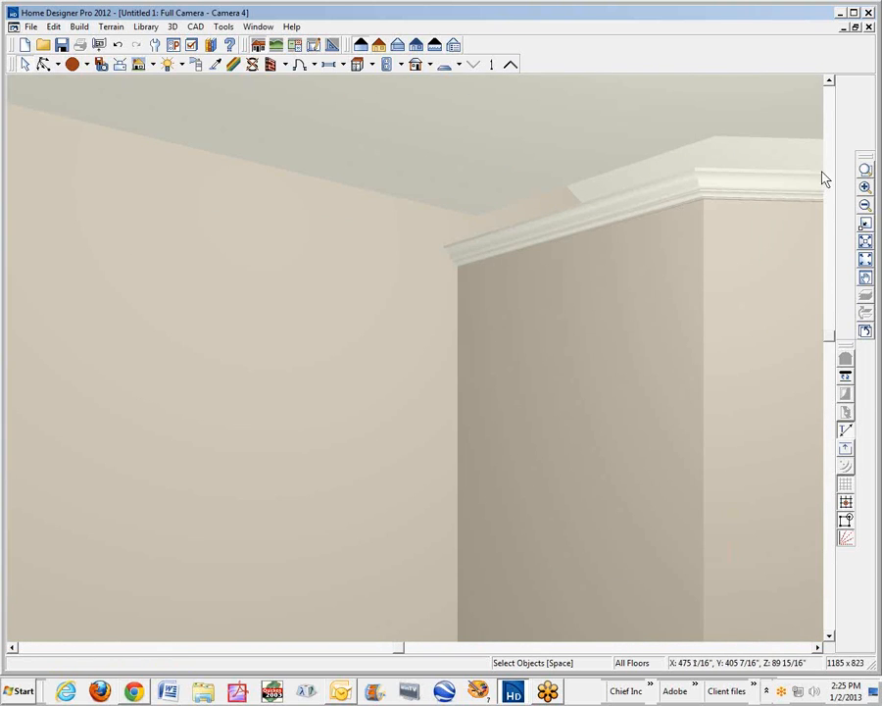
Close the camera view and turn off the ceiling over the small room behind the enclosure's ledge.
click(869, 27)
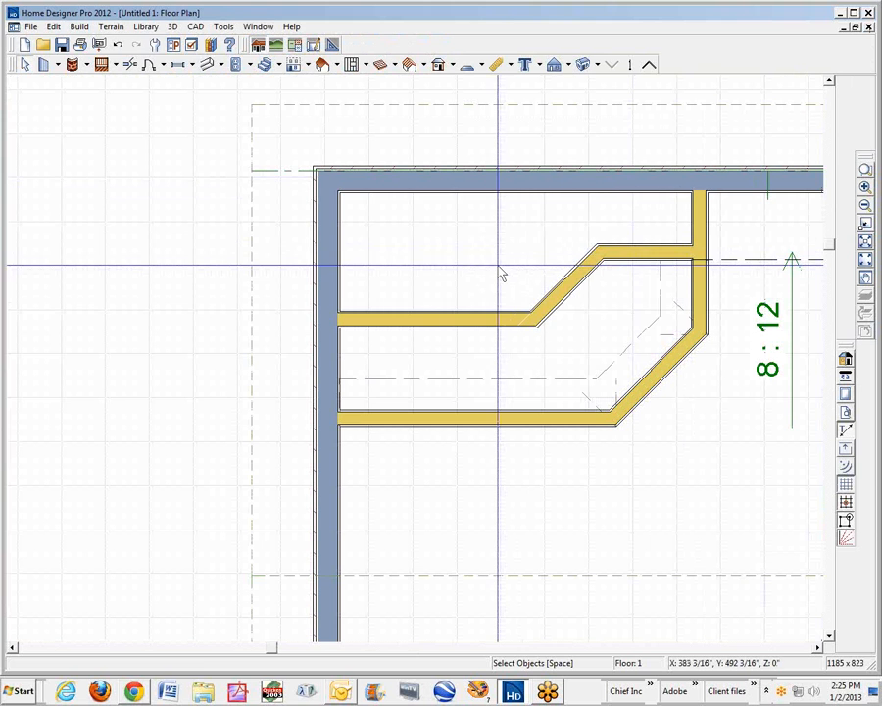
right_click(501, 273)
click(545, 309)
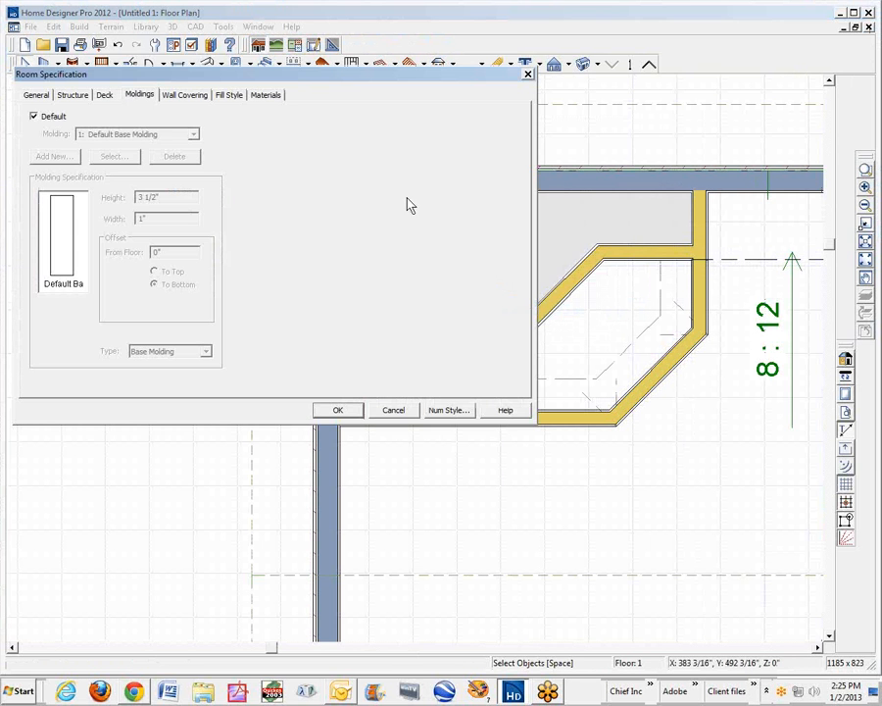
click(36, 95)
click(80, 95)
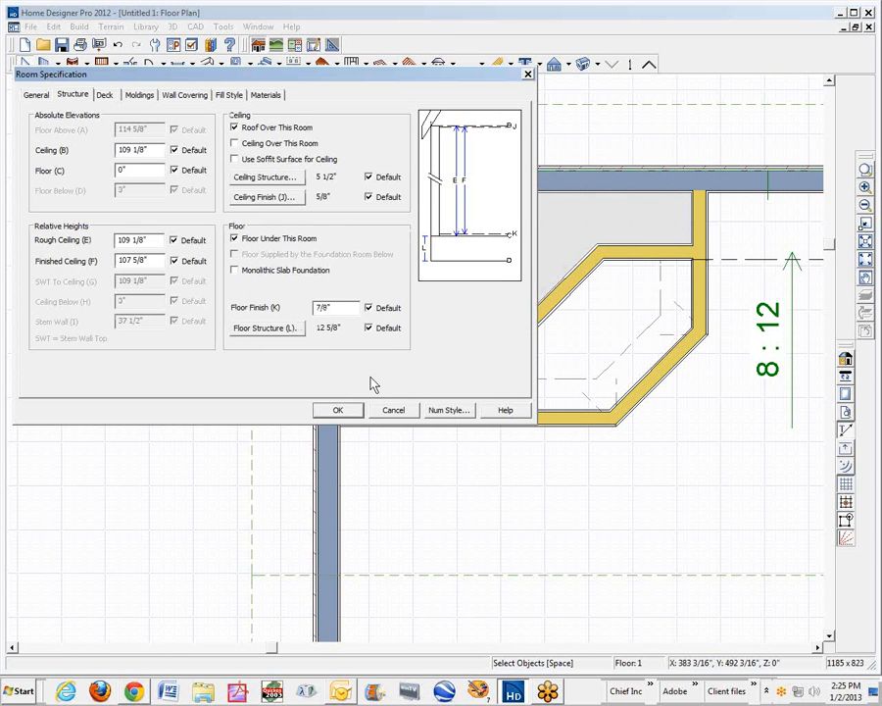
click(337, 411)
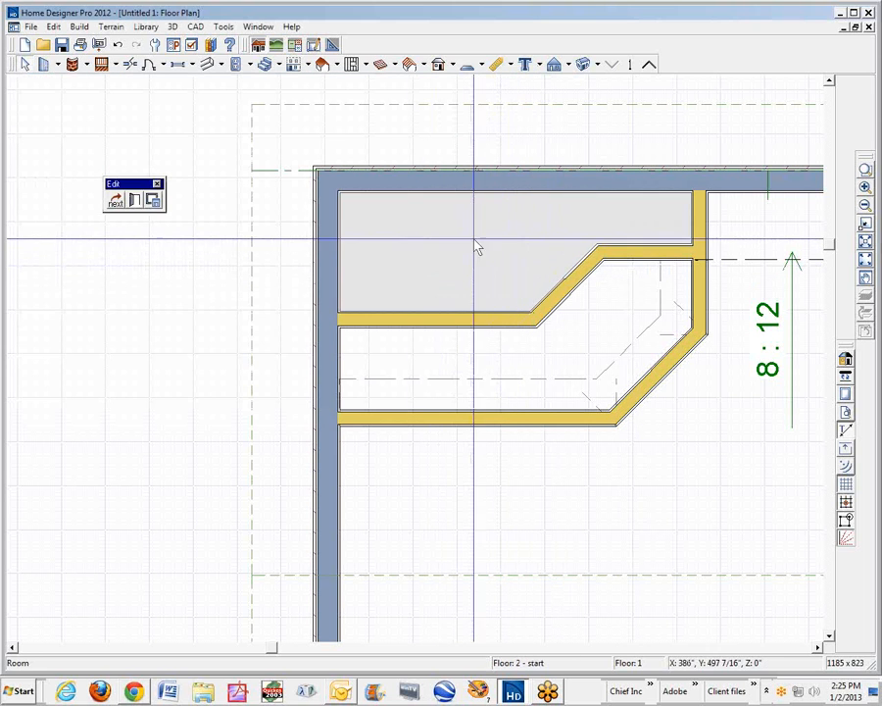
key(Escape)
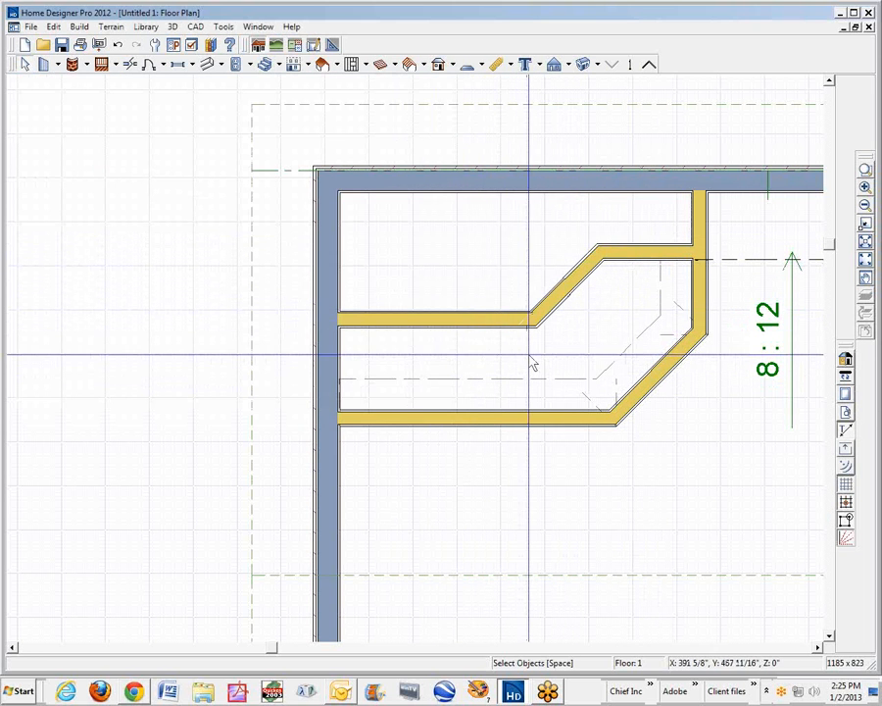
Place a Full Camera in the main room's far corner aimed at the enclosure and examine its top and crown.
click(556, 355)
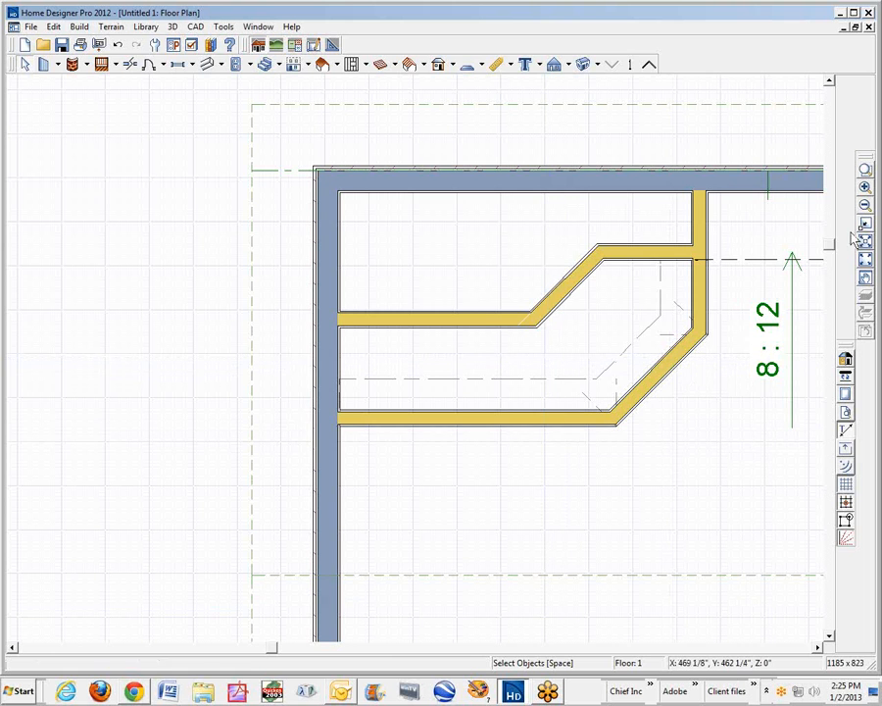
click(865, 204)
click(865, 203)
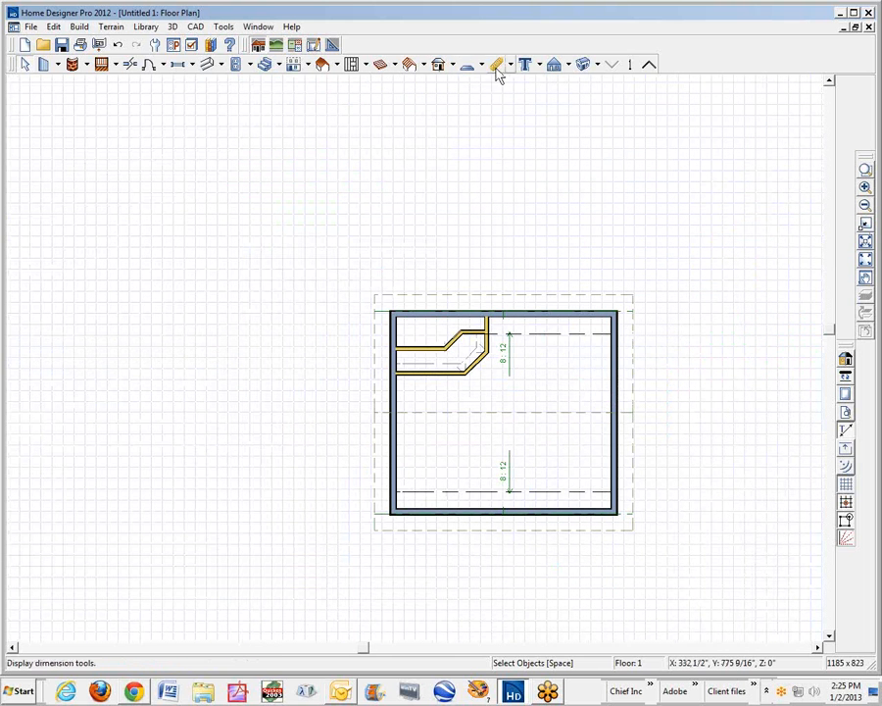
click(568, 65)
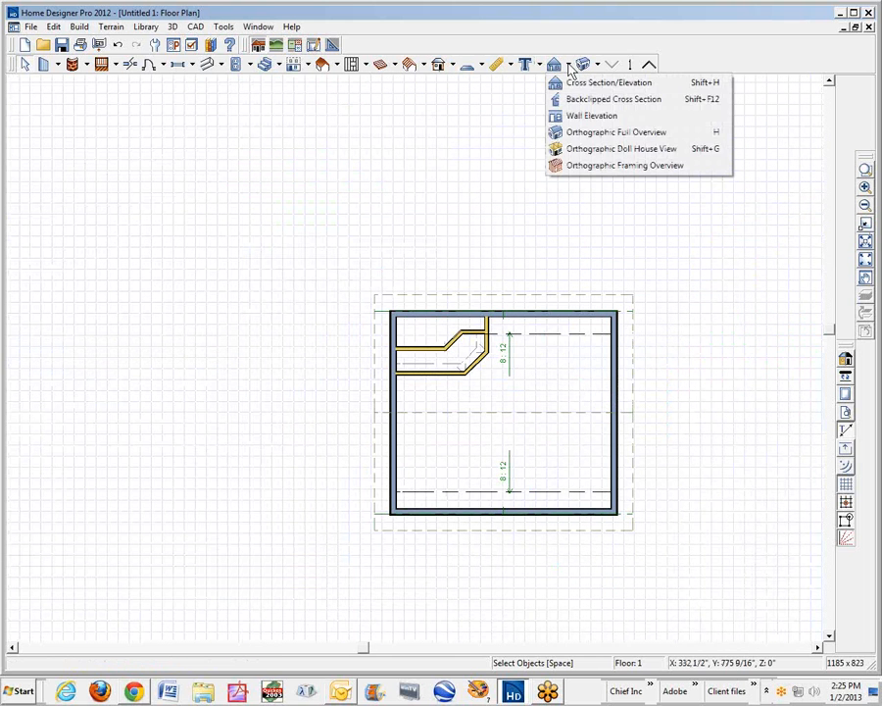
click(596, 66)
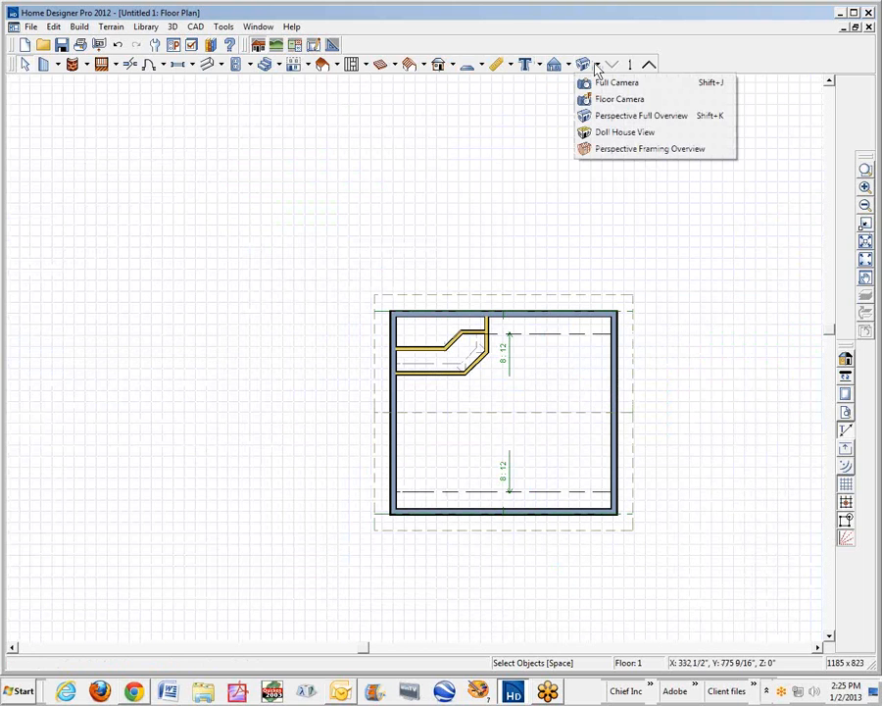
click(588, 83)
drag(582, 483, 487, 366)
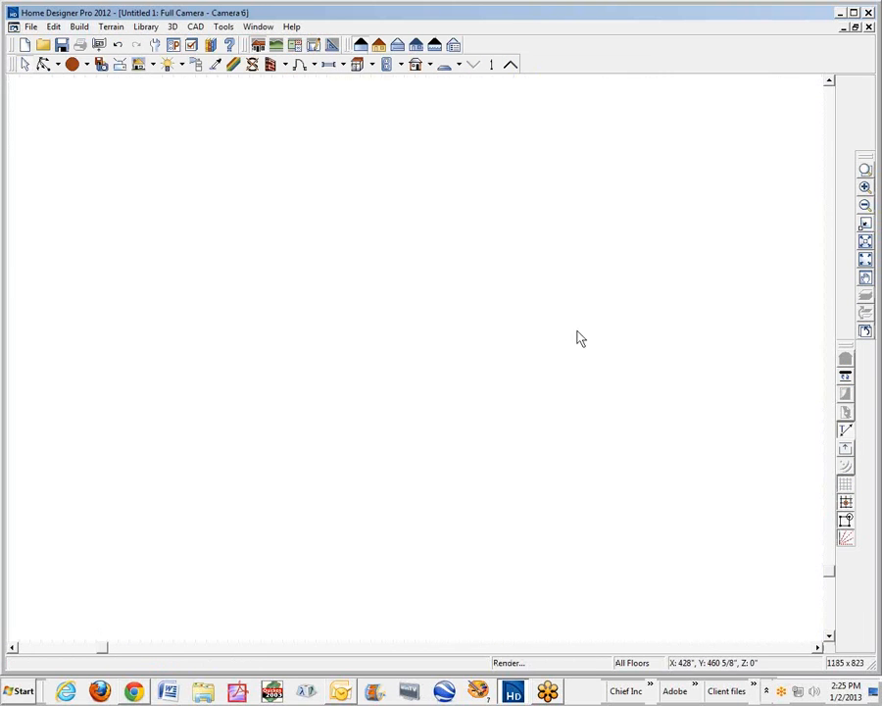
scroll(383, 284, up, 2)
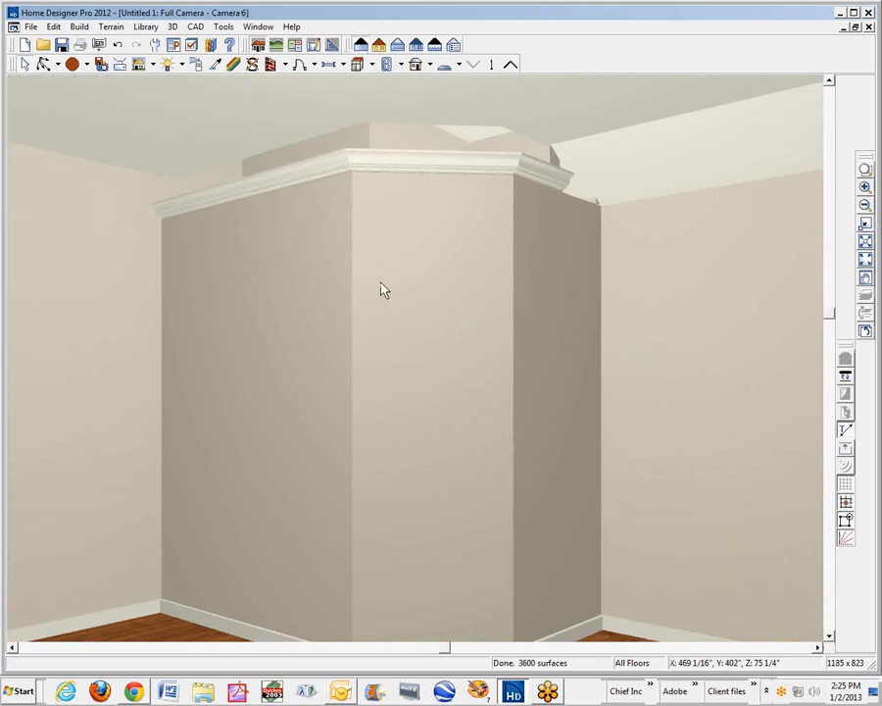
scroll(377, 291, down, 1)
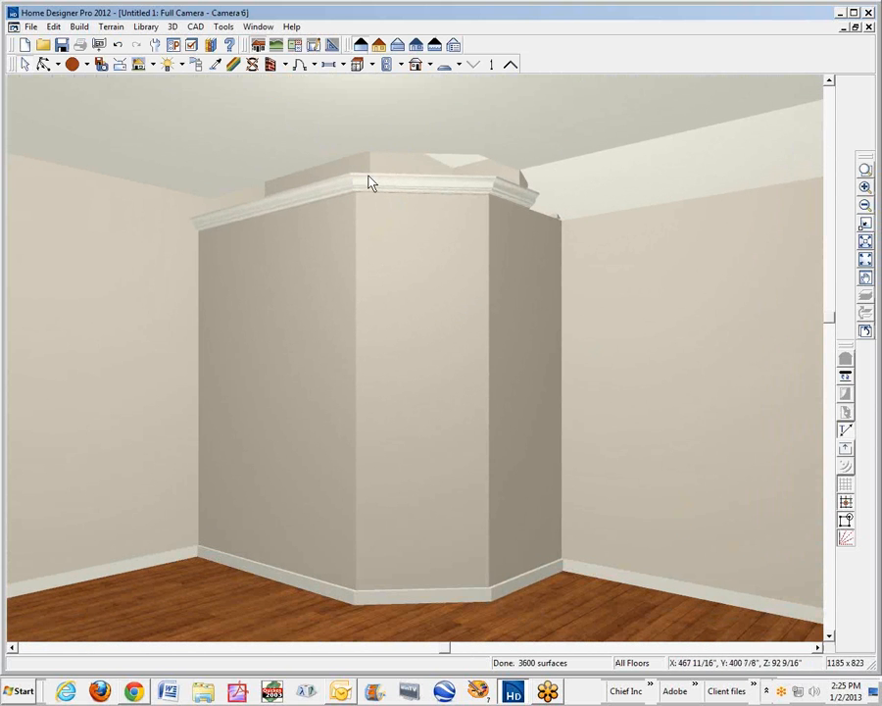
Restore the ceiling over the small room behind the ledge and set its finished ceiling height to 120".
key(ctrl+Tab)
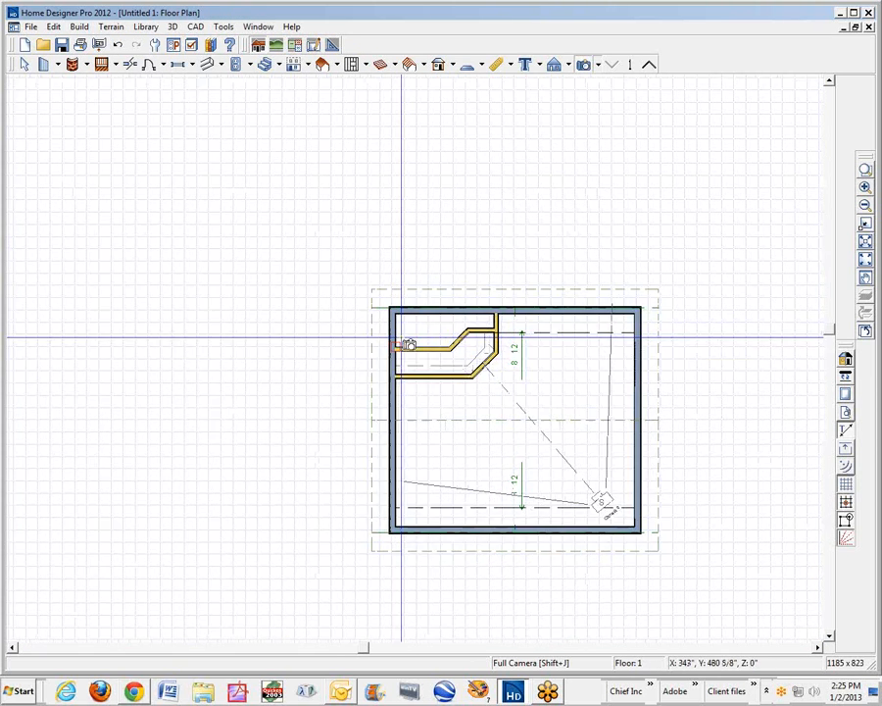
scroll(401, 338, up, 2)
right_click(458, 327)
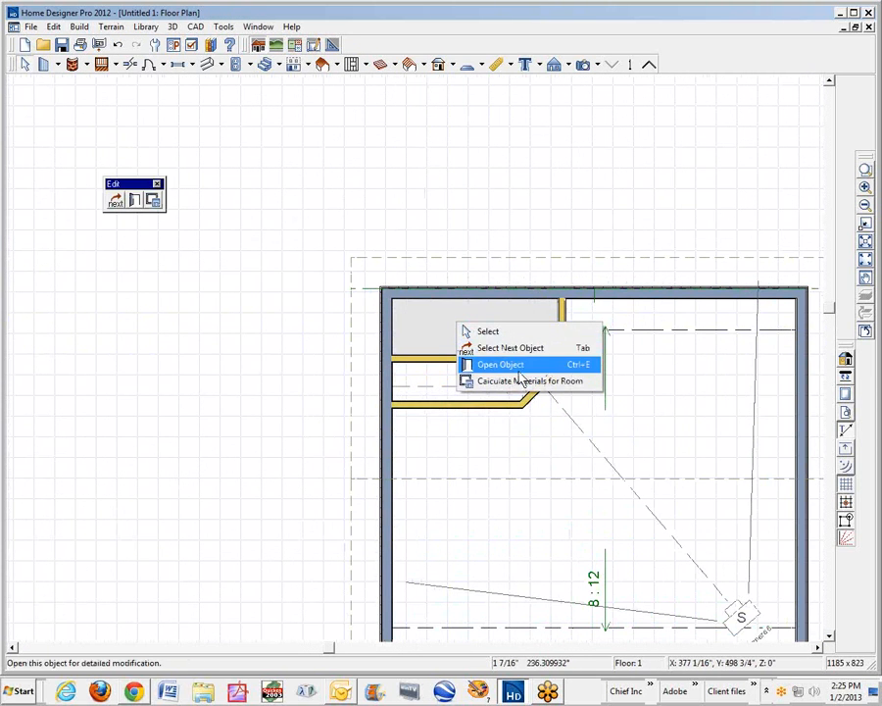
click(513, 368)
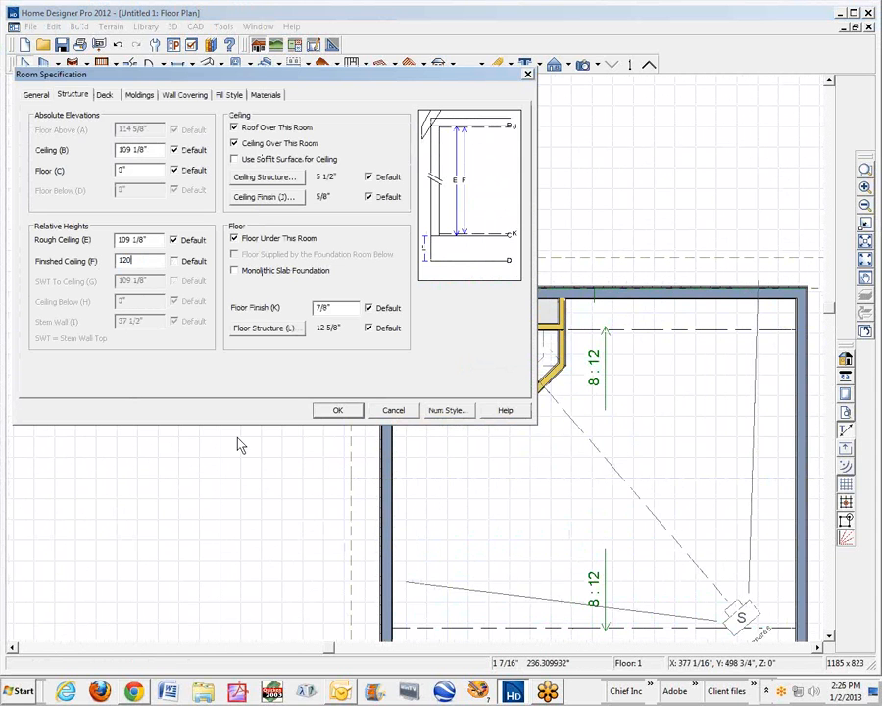
click(335, 410)
drag(331, 411, 470, 448)
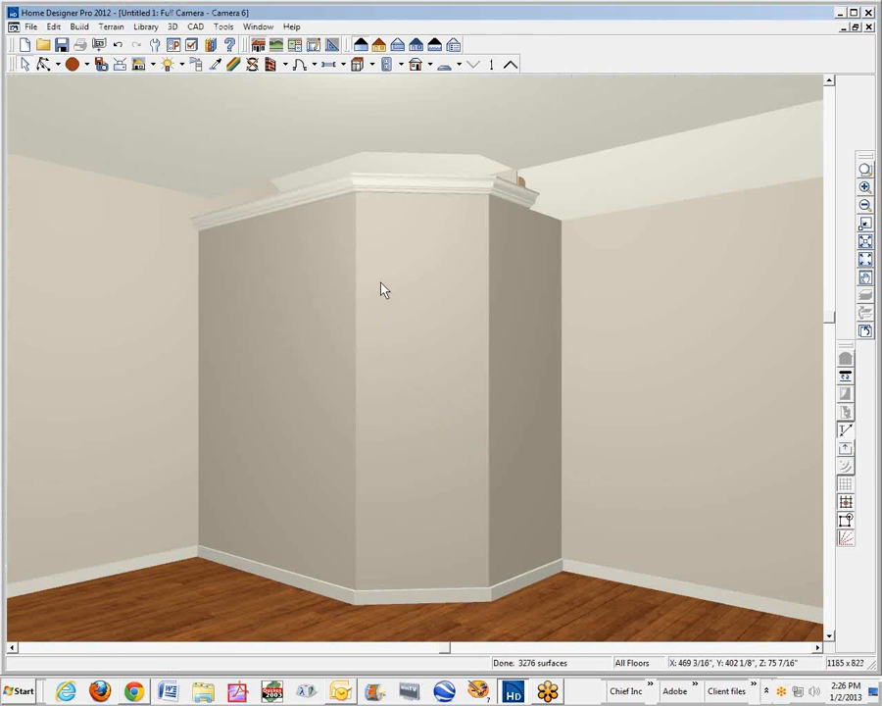
Raise the finished ceiling of the ledge room between the enclosure's inner and outer walls and check it in the camera view.
key(ctrl+Tab)
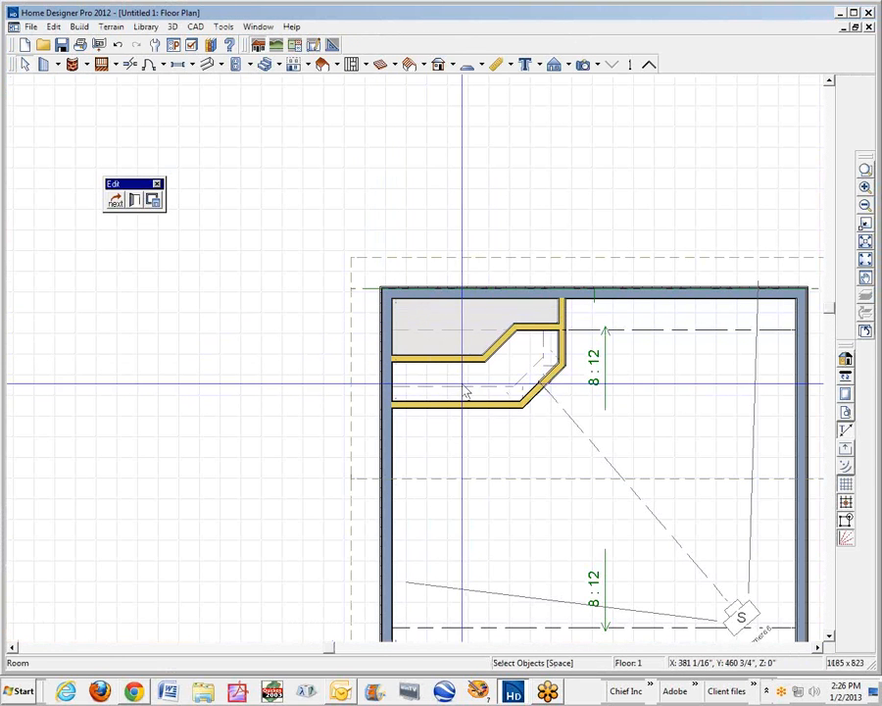
right_click(450, 381)
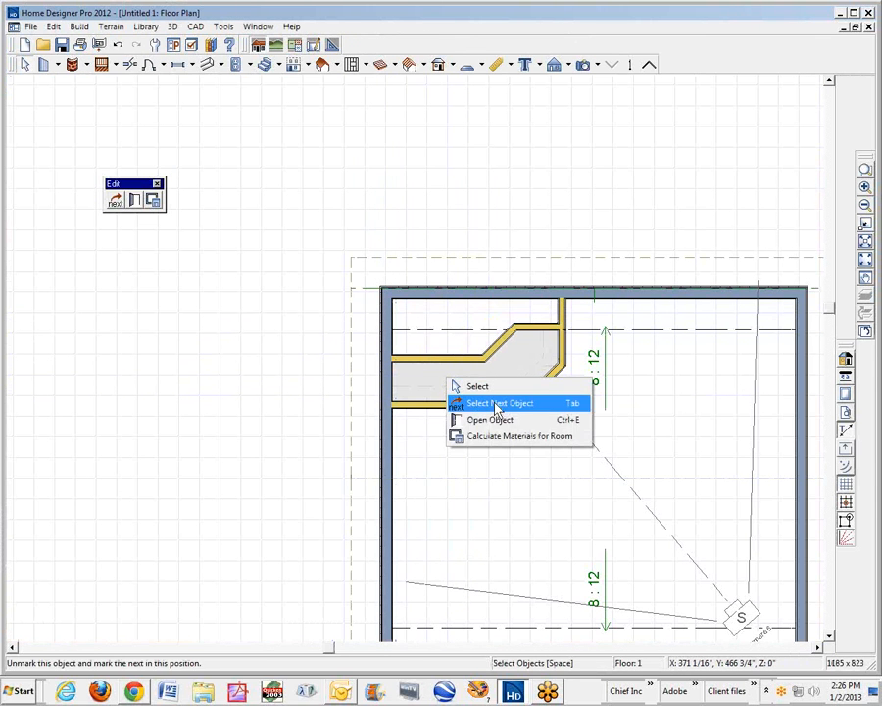
click(511, 423)
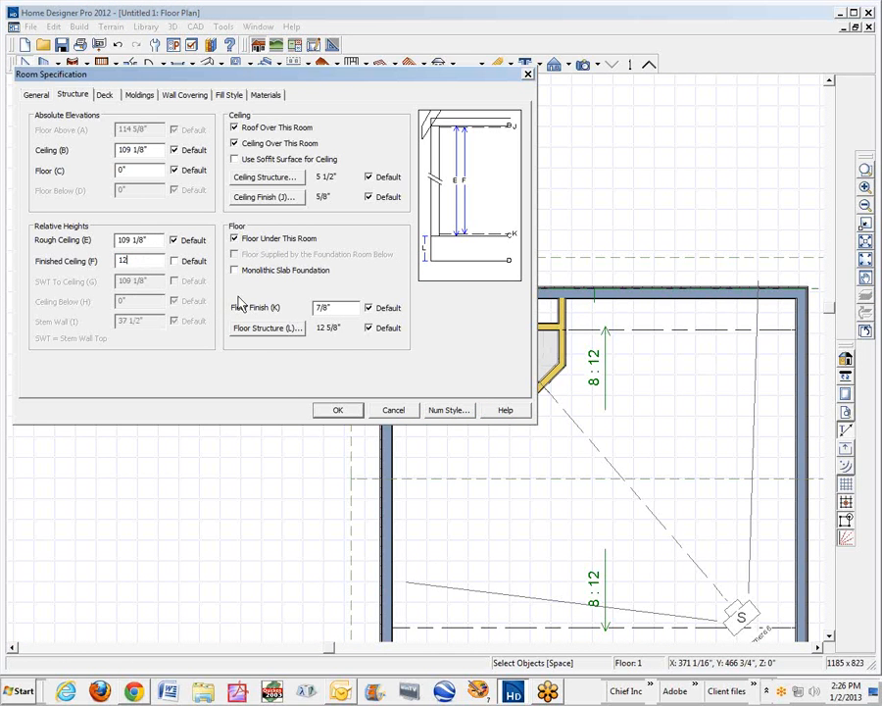
click(326, 415)
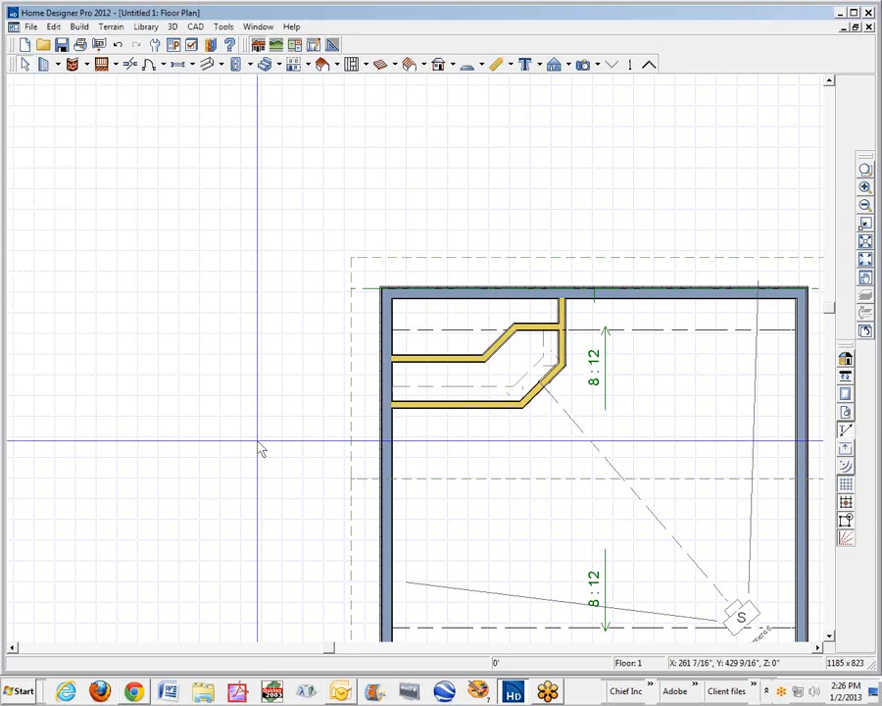
key(ctrl+Tab)
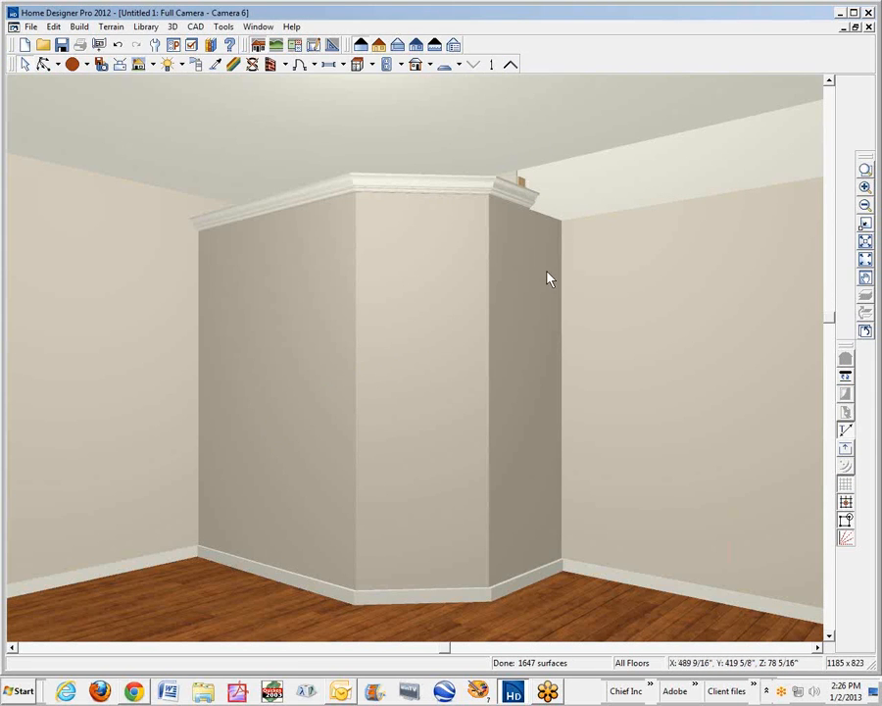
Narrow the right soffit along the enclosure's short straight wall in the floor plan by setting its depth to 1".
click(526, 206)
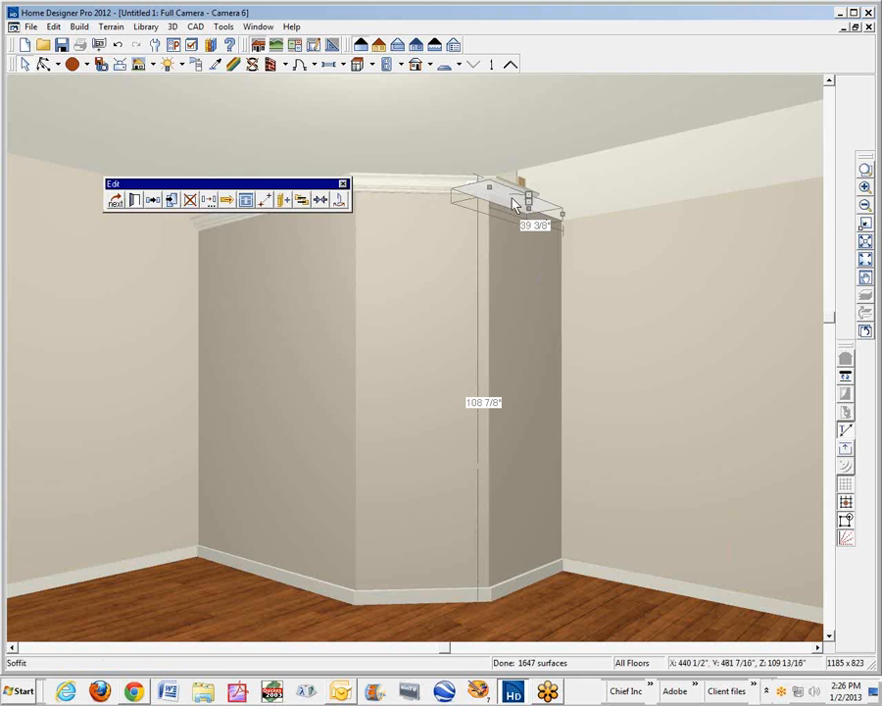
key(Delete)
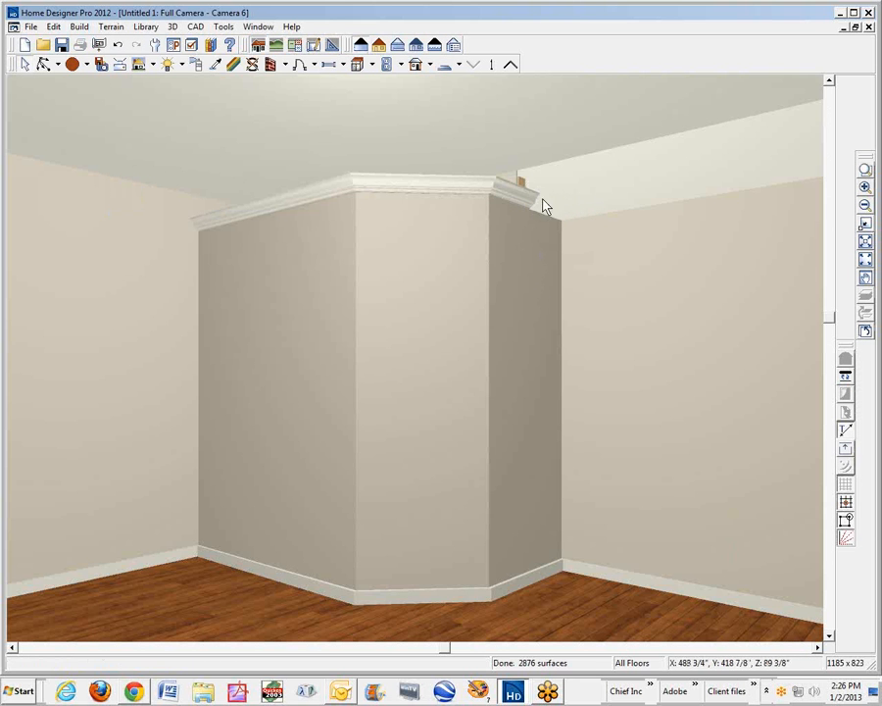
key(ctrl+Tab)
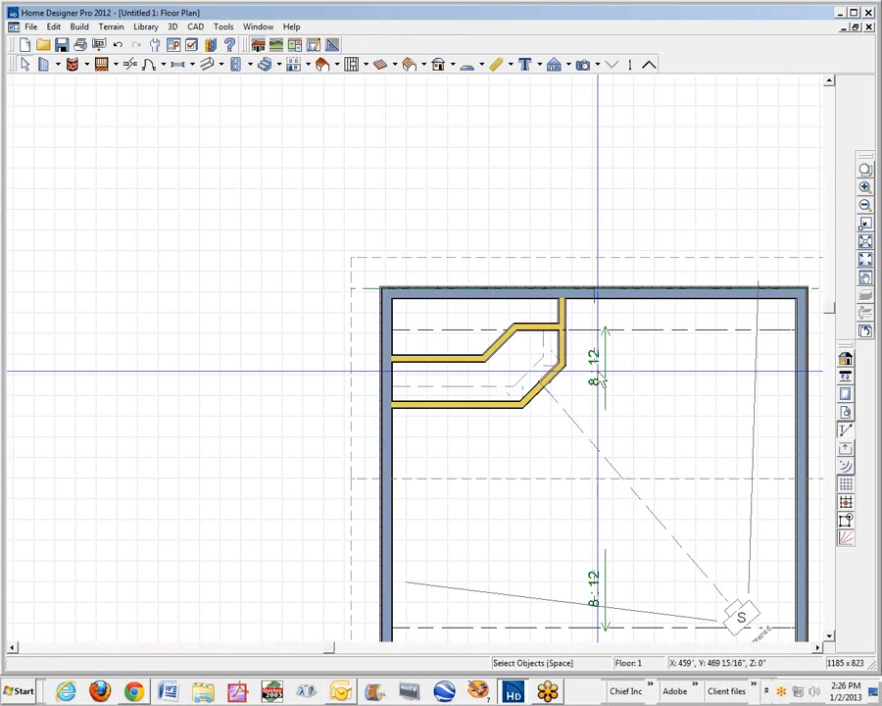
scroll(598, 373, up, 5)
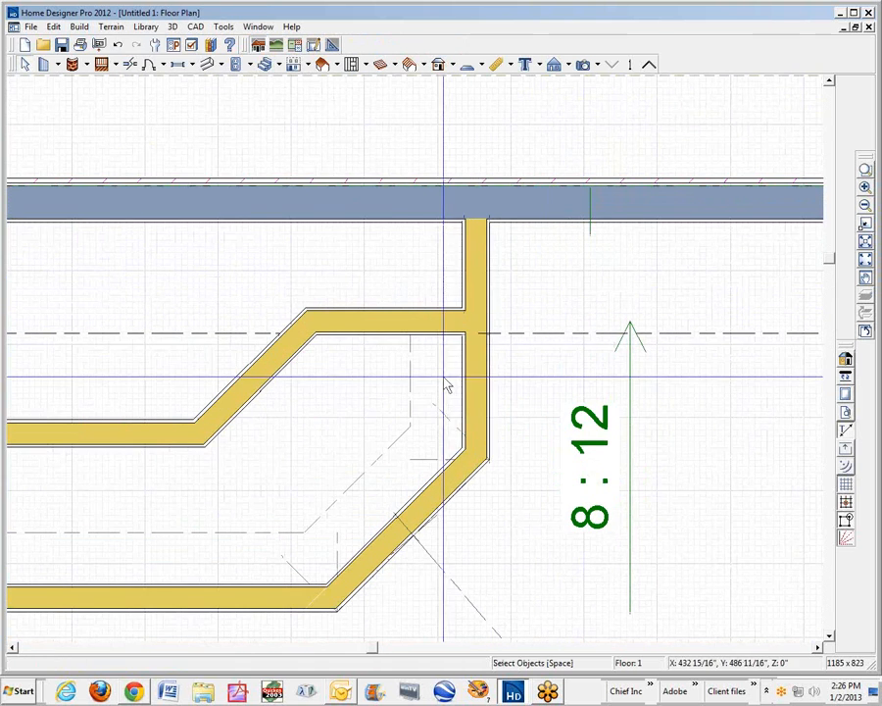
click(446, 387)
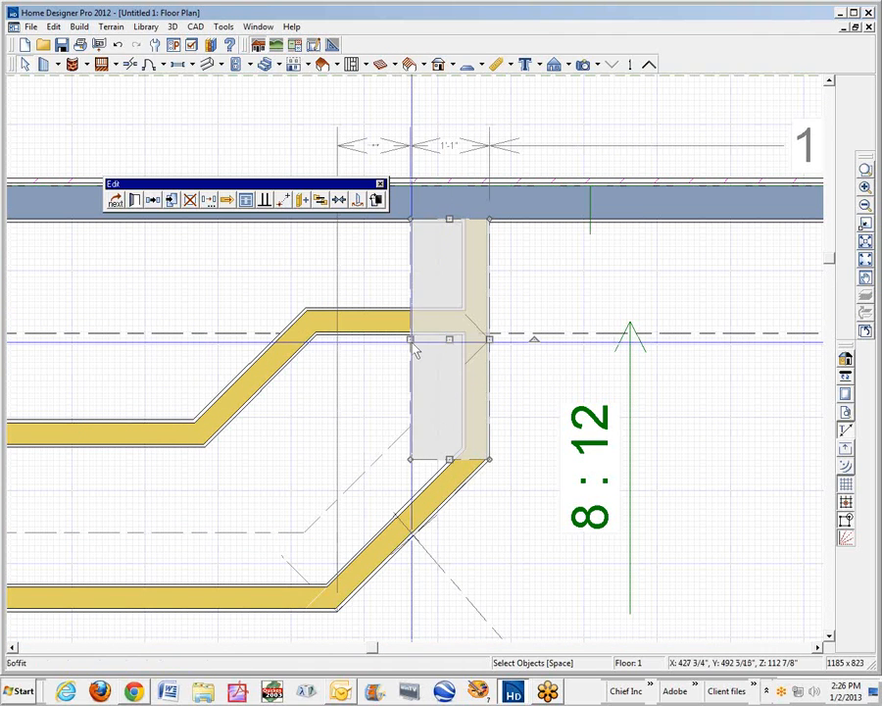
drag(412, 343, 481, 345)
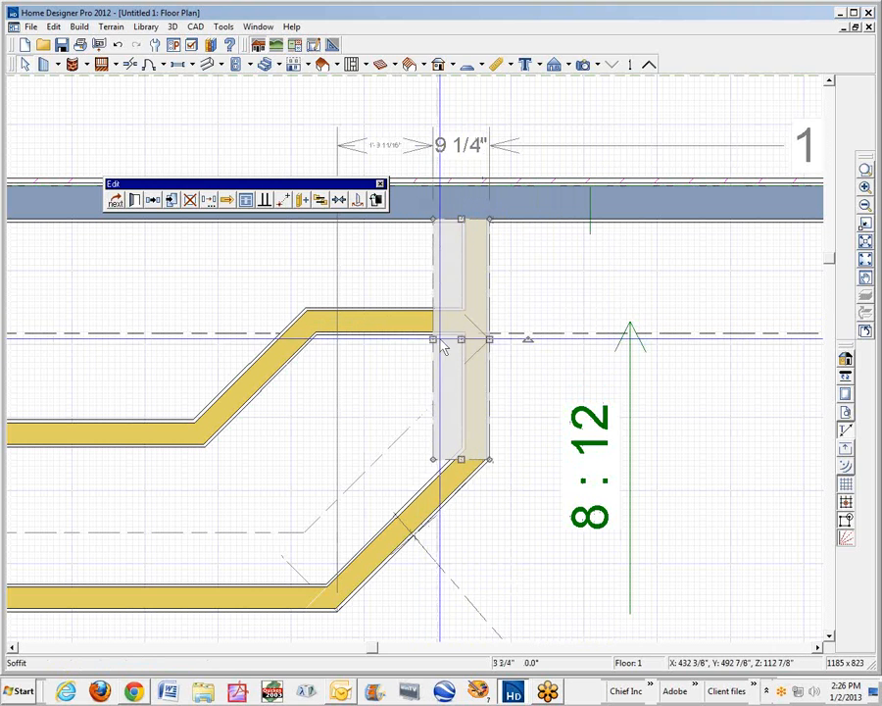
drag(434, 338, 465, 352)
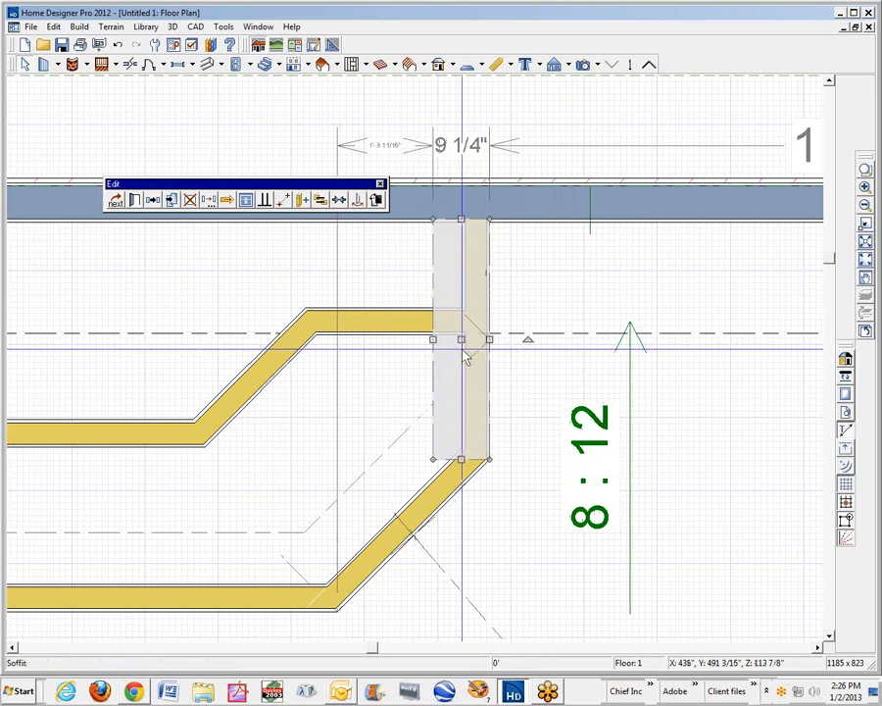
click(137, 200)
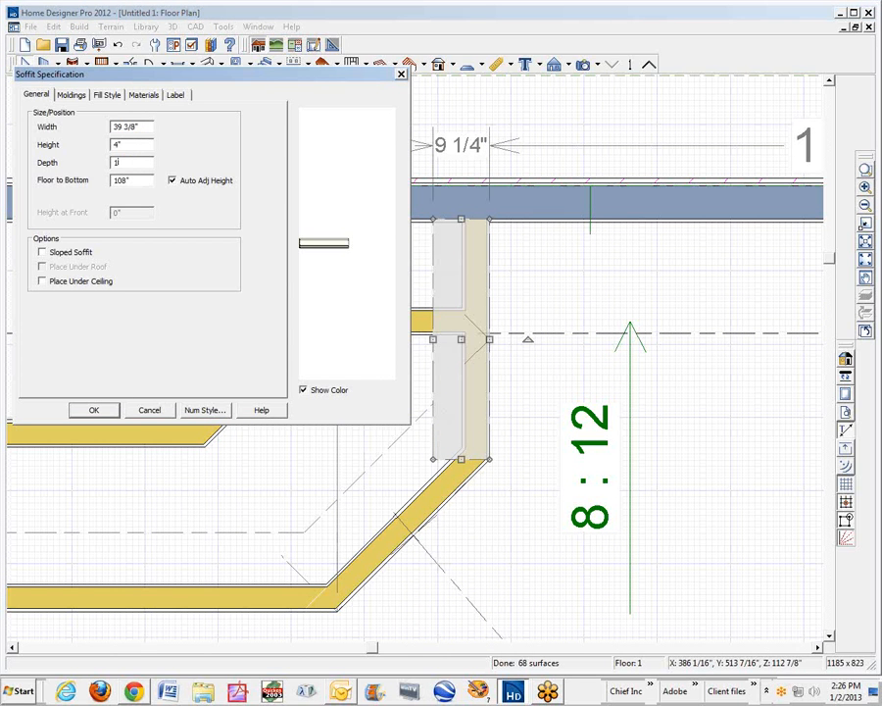
click(113, 413)
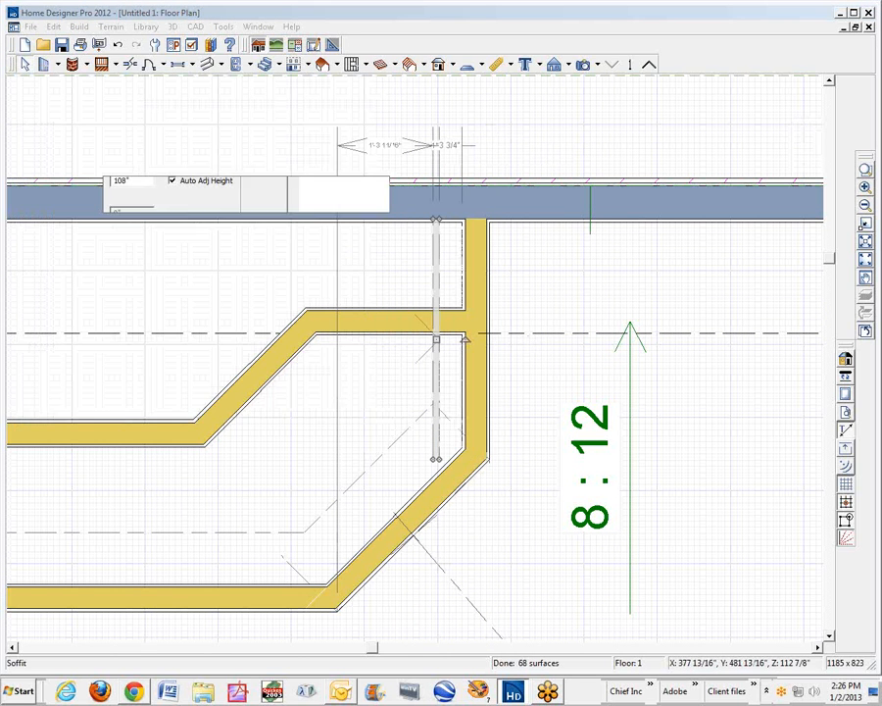
Move the narrowed soffit point to point from its lower outer corner to the enclosure wall's outer corner and check its crown in the camera view.
click(527, 404)
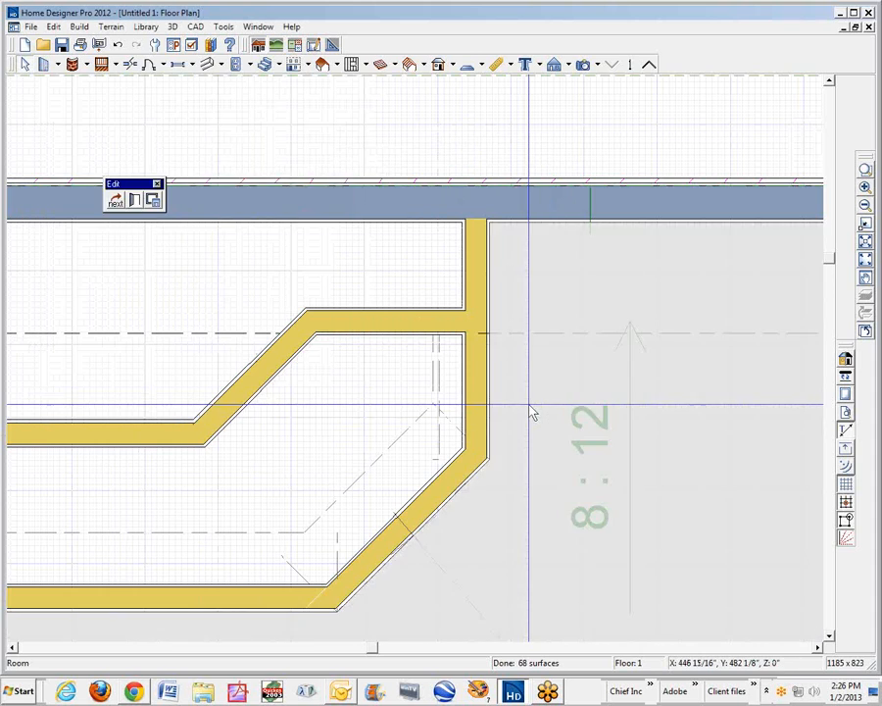
scroll(527, 404, up, 2)
click(356, 358)
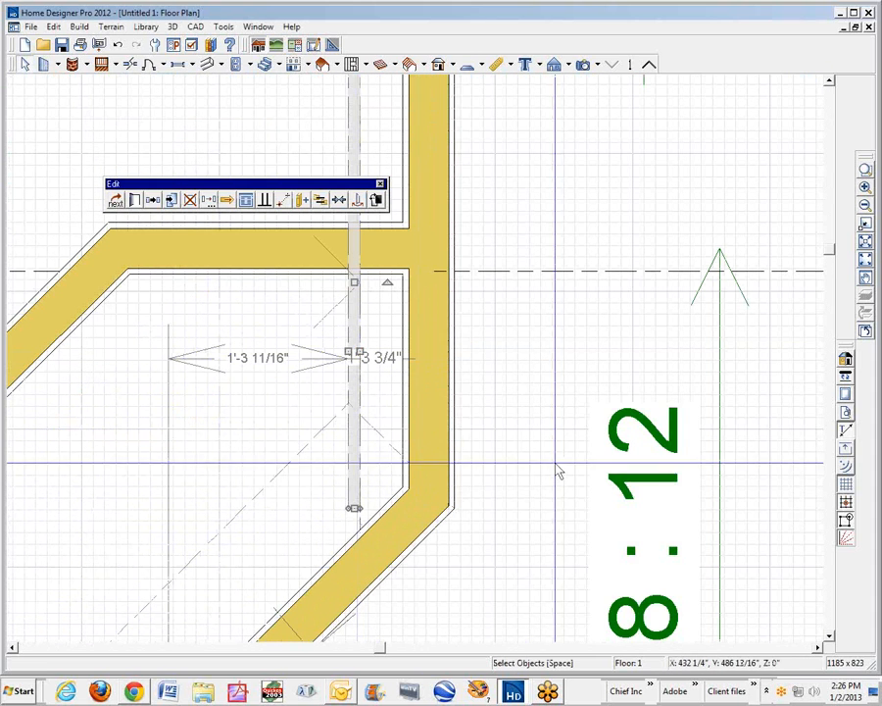
click(283, 200)
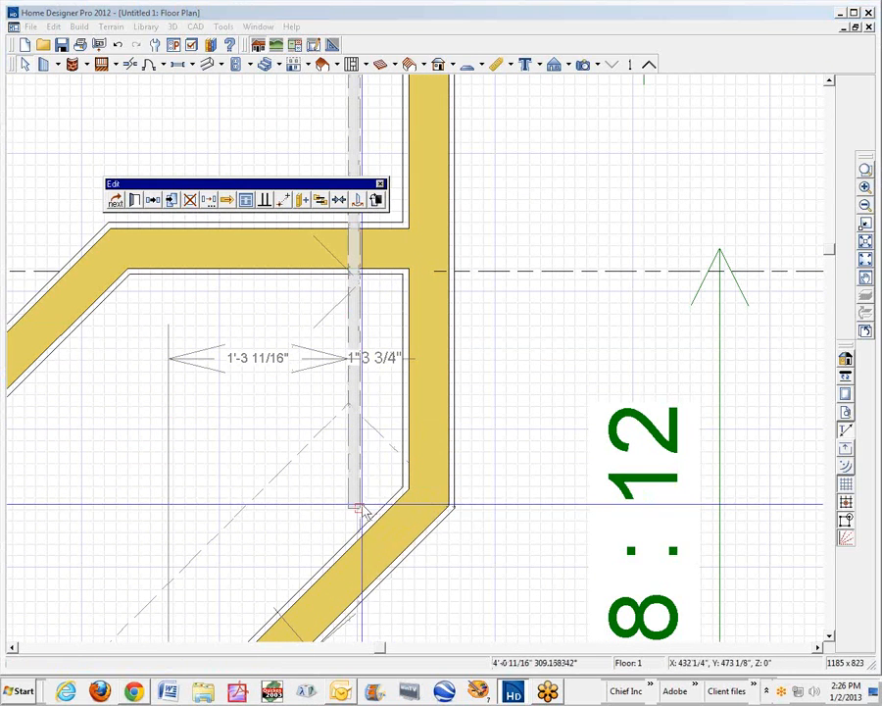
click(359, 505)
click(458, 506)
key(space)
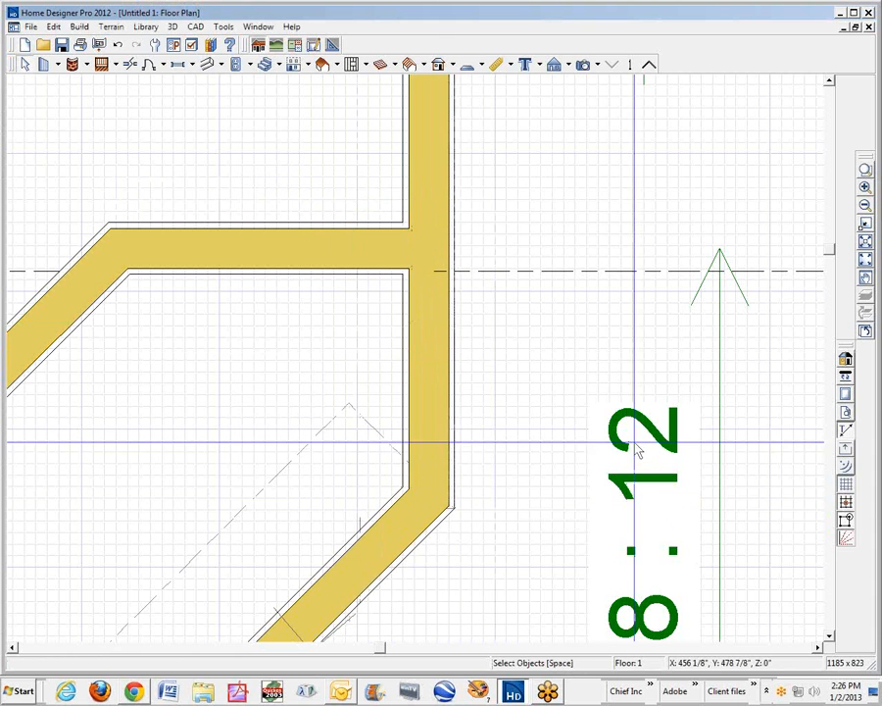
key(ctrl+Tab)
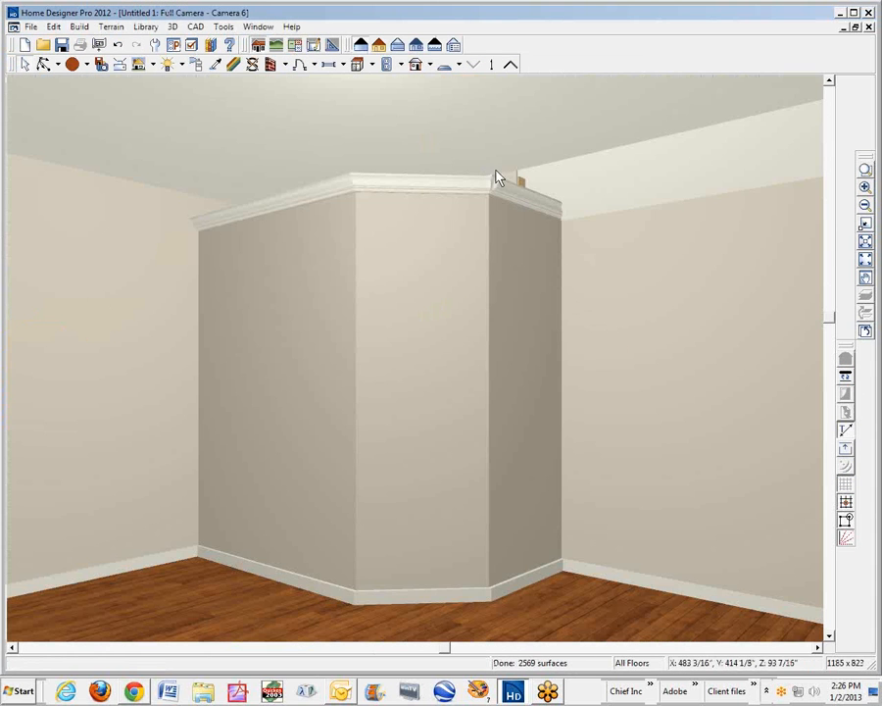
Shorten the right soffit at the enclosure's outer corner to a width of about 39 1/4" in the camera view.
scroll(521, 207, up, 3)
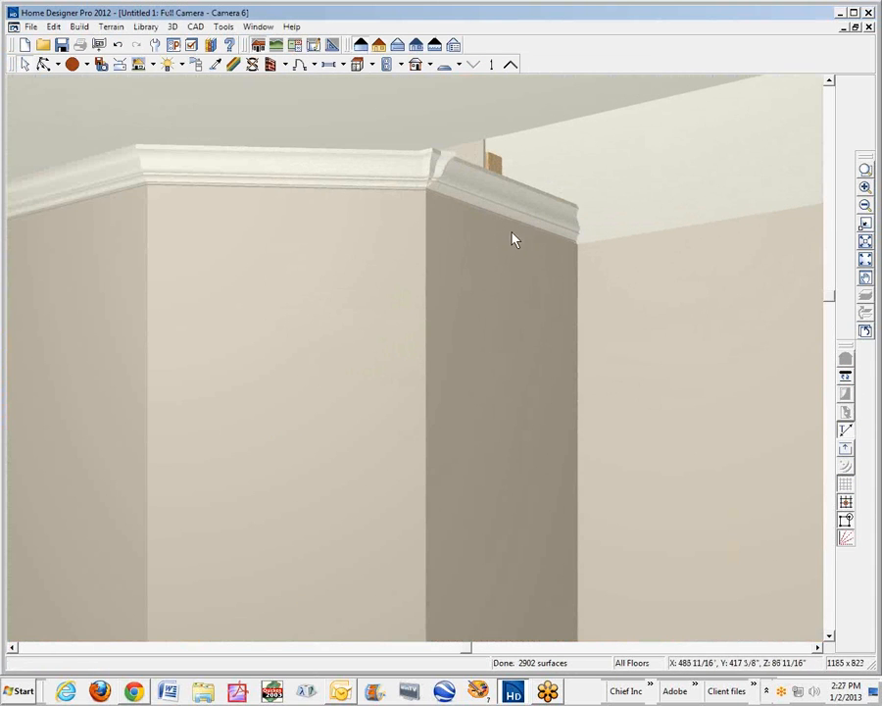
scroll(447, 179, up, 4)
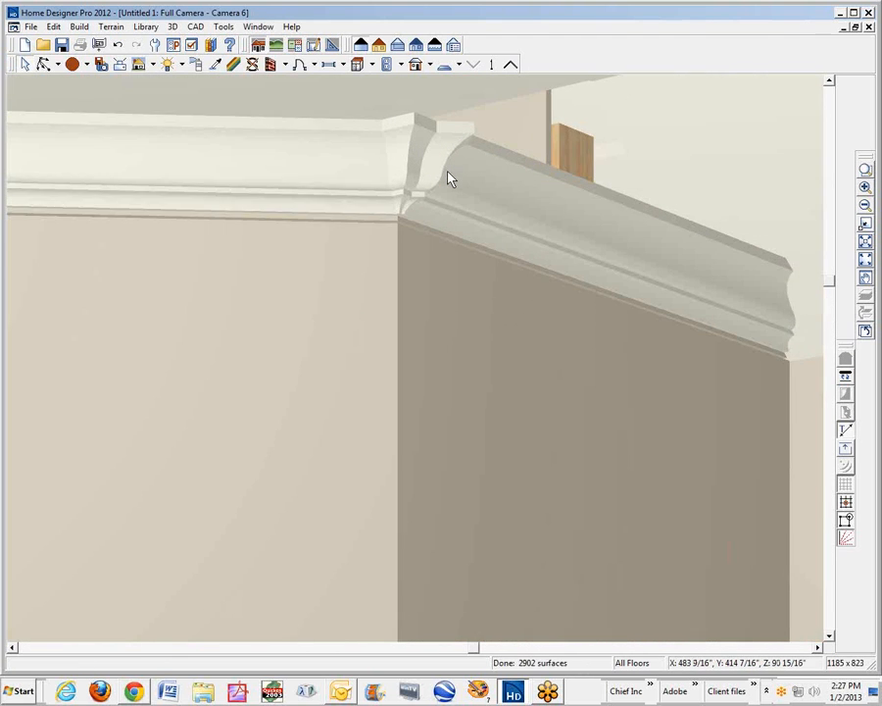
scroll(446, 191, up, 2)
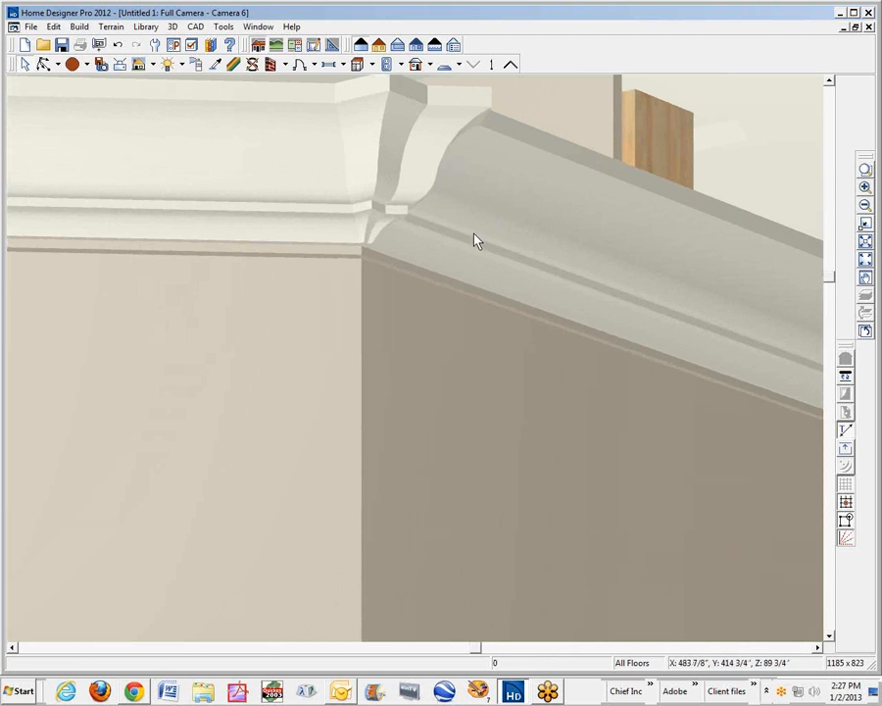
click(565, 324)
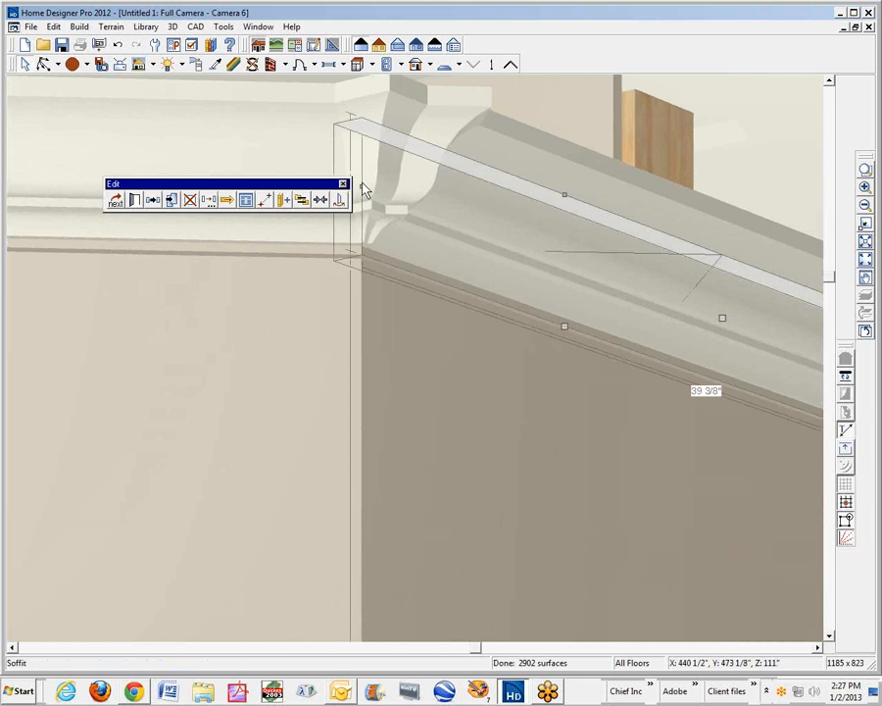
drag(363, 188, 366, 192)
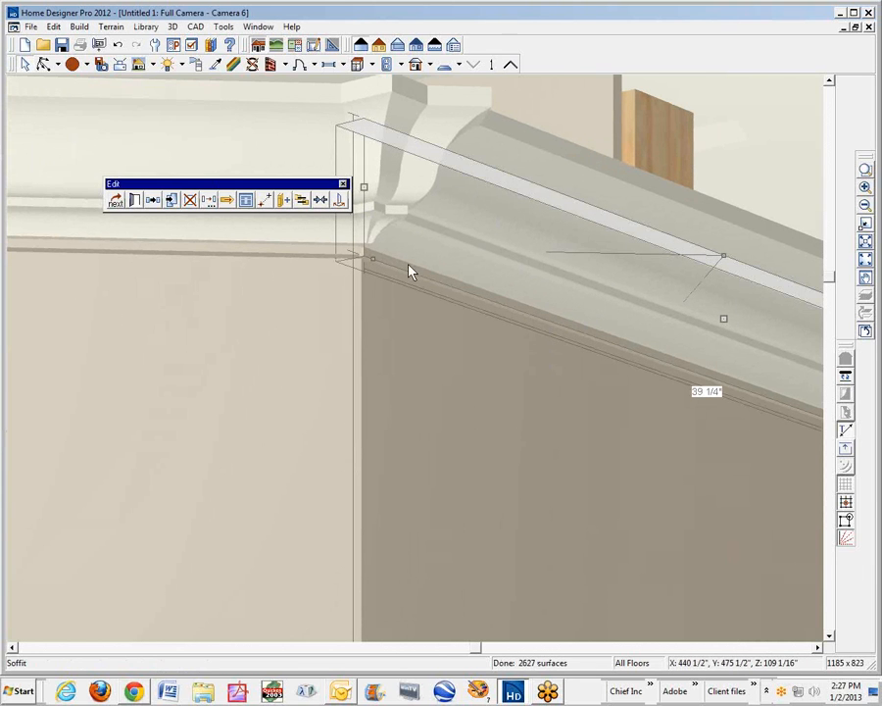
key(Escape)
Delete the extra object overlapping the diagonal wall's soffit in the floor plan.
key(ctrl+Tab)
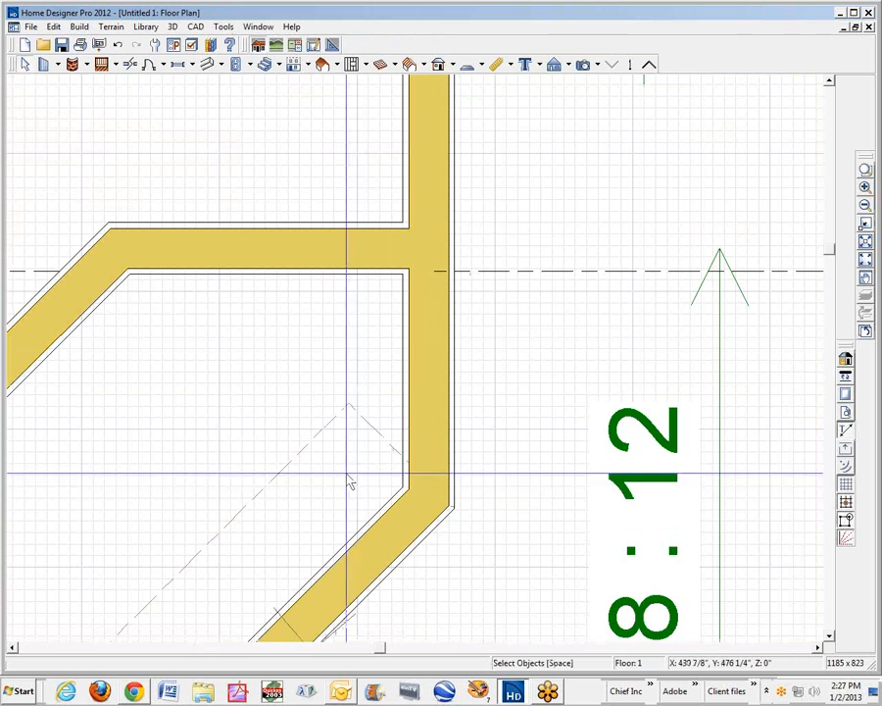
scroll(350, 482, down, 4)
click(418, 578)
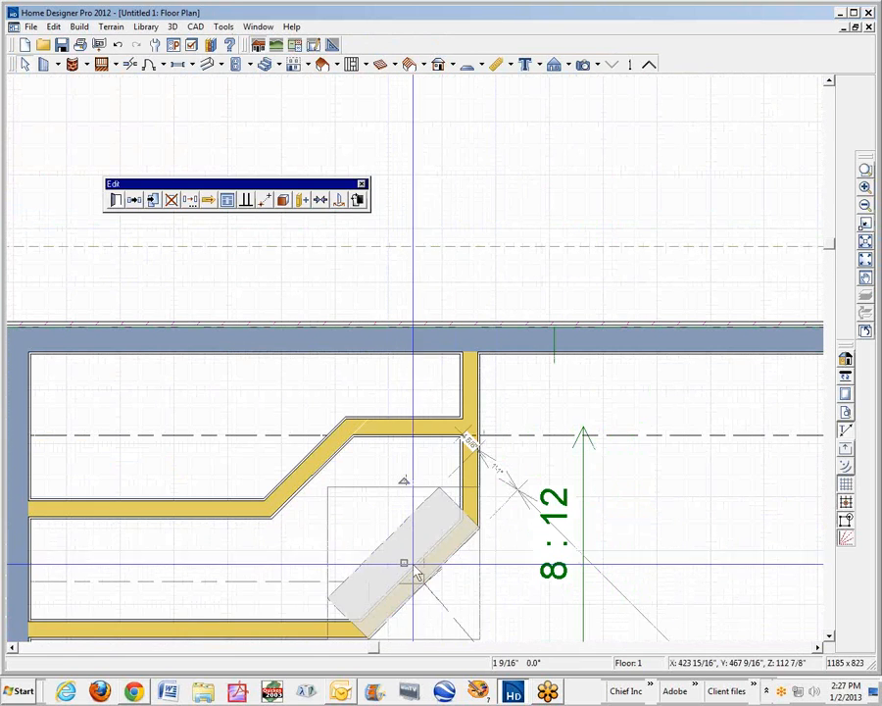
click(170, 199)
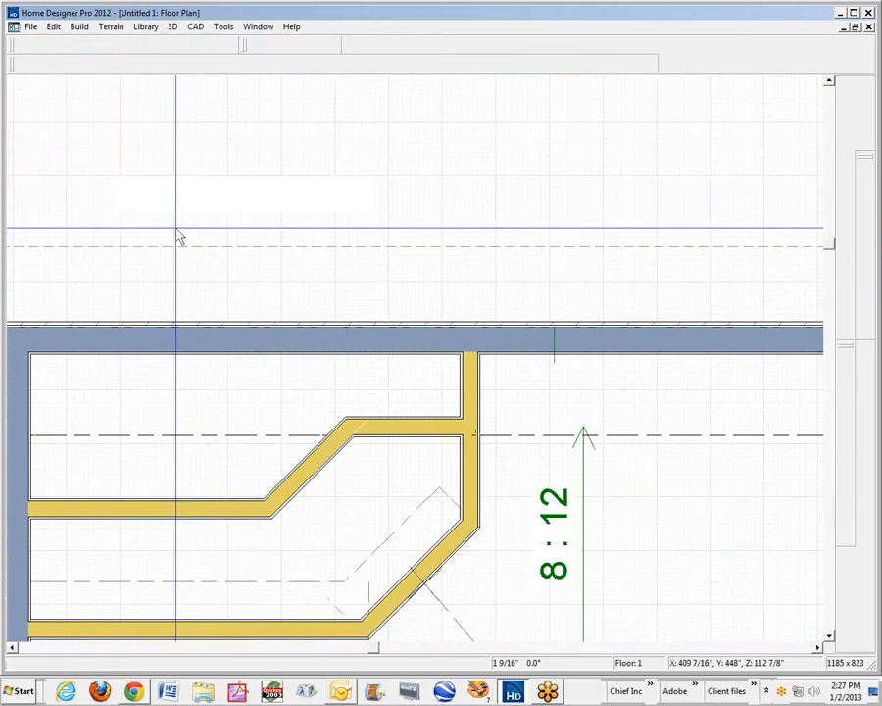
Set the depth of the soffit along the enclosure's diagonal wall to 1".
click(398, 513)
click(404, 525)
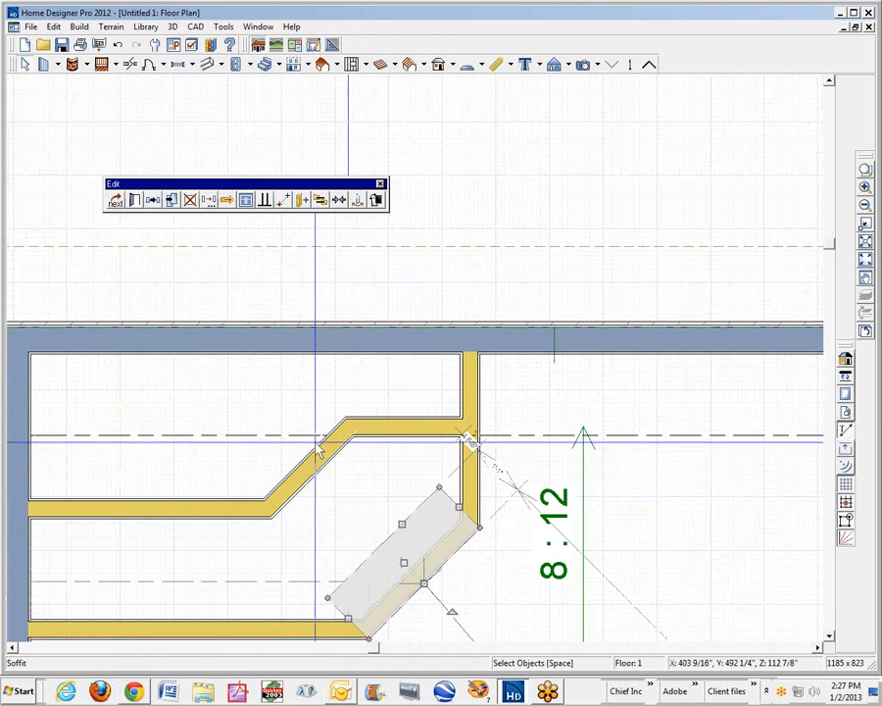
click(140, 199)
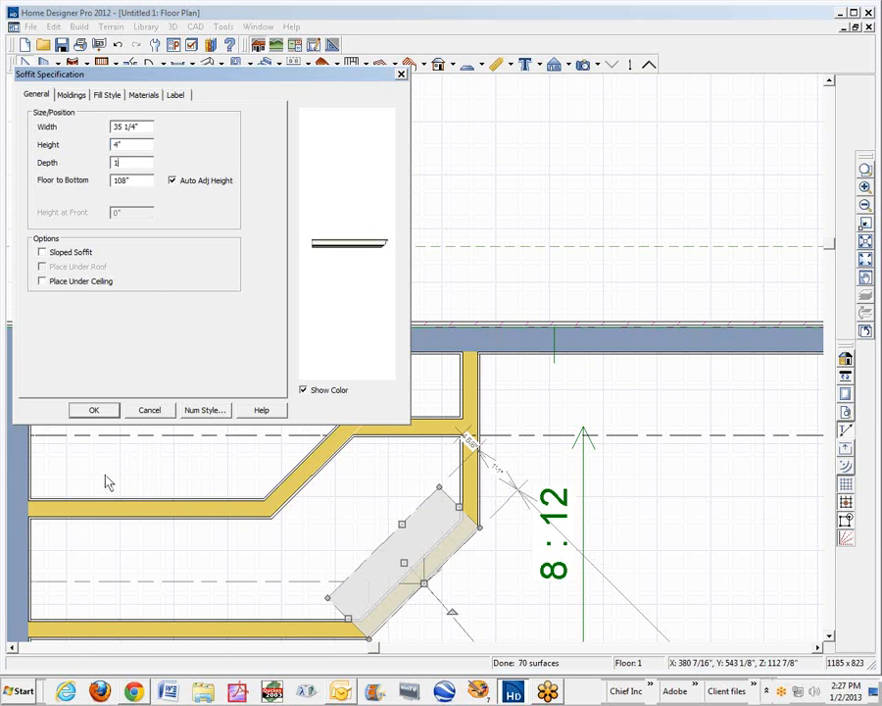
click(94, 410)
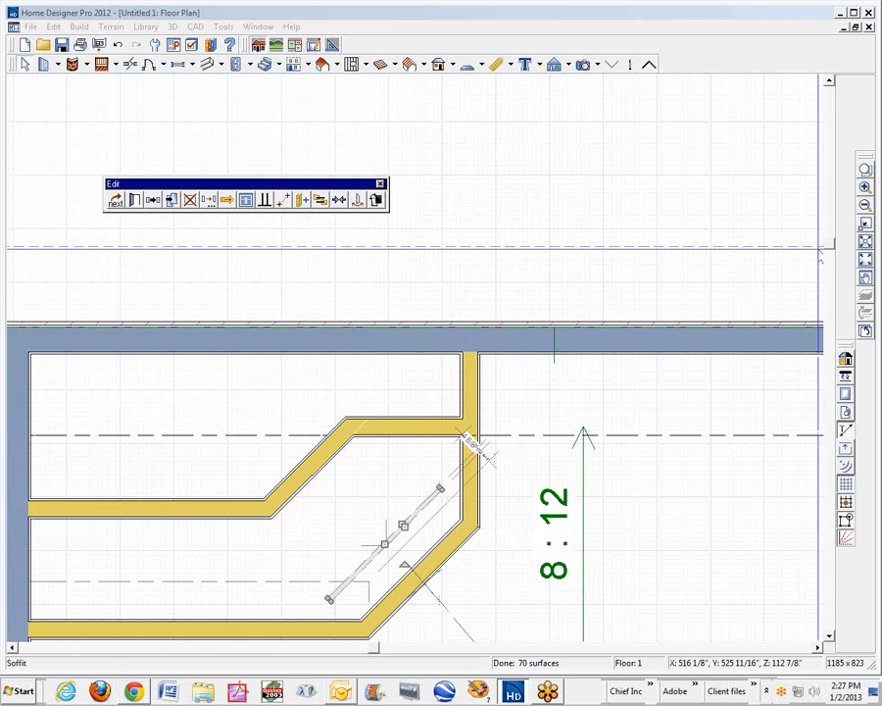
Move the diagonal soffit point to point from its upper outer corner to the enclosure wall's right outer corner and check the crown in the camera view.
click(865, 186)
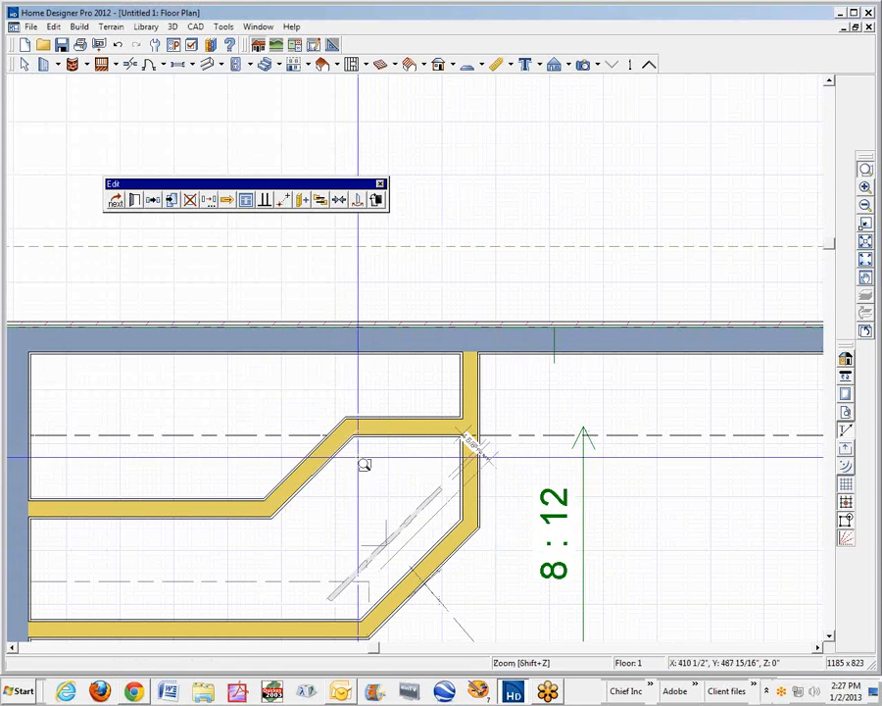
drag(358, 457, 567, 616)
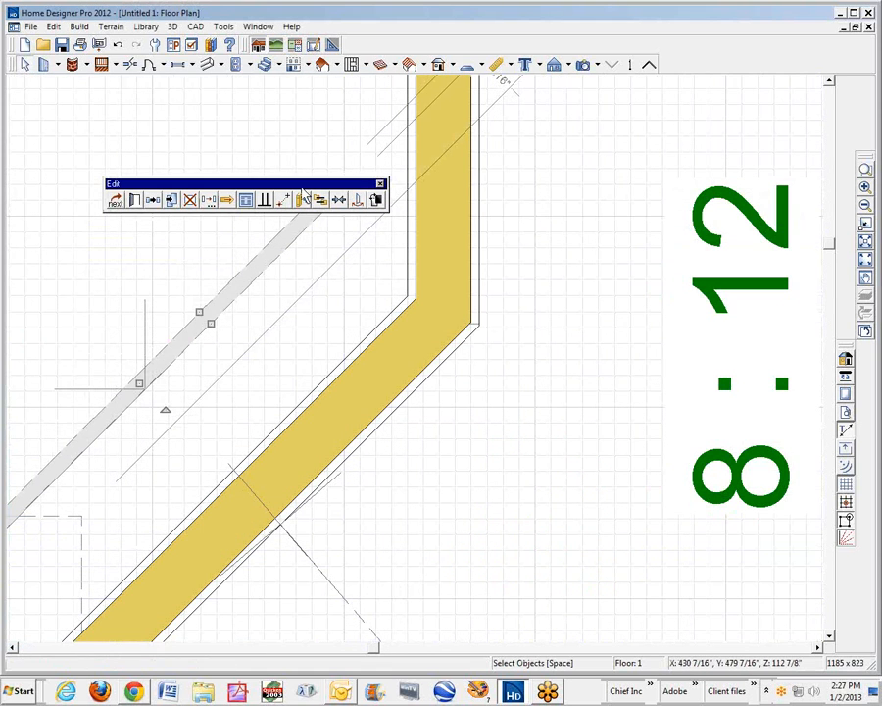
drag(301, 187, 218, 86)
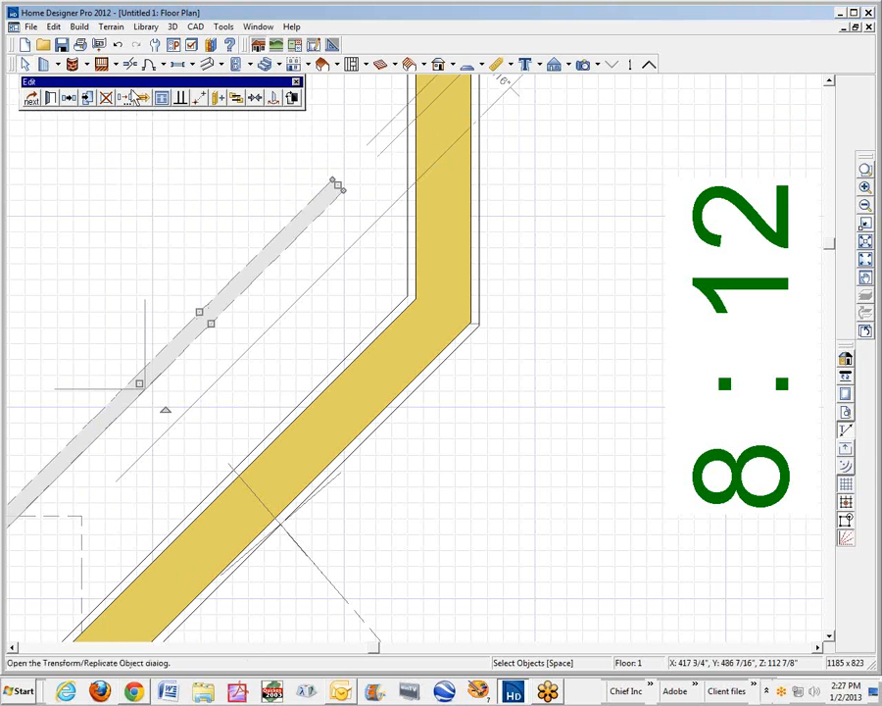
click(198, 99)
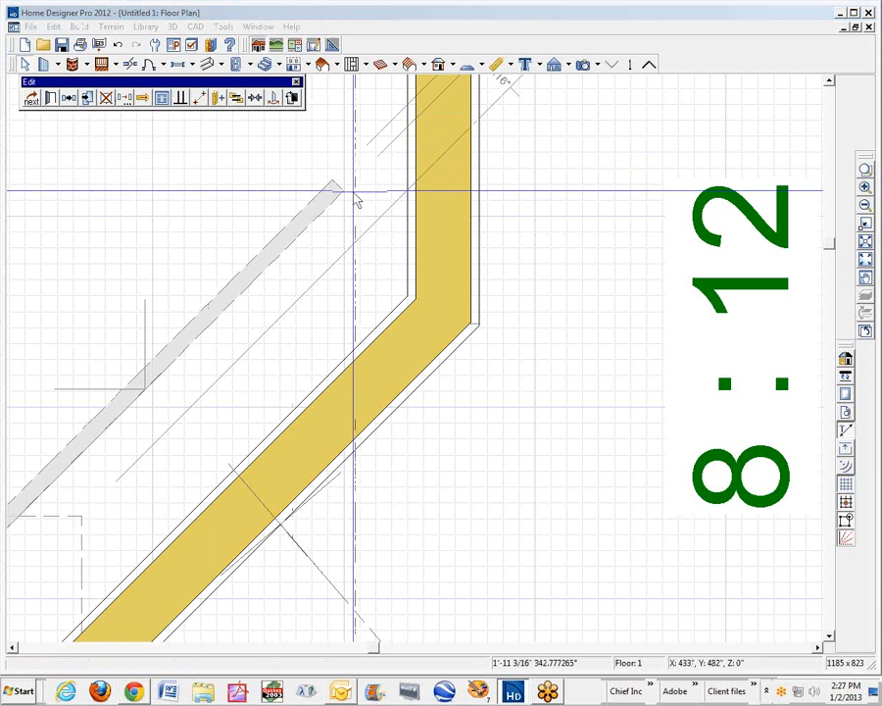
click(343, 191)
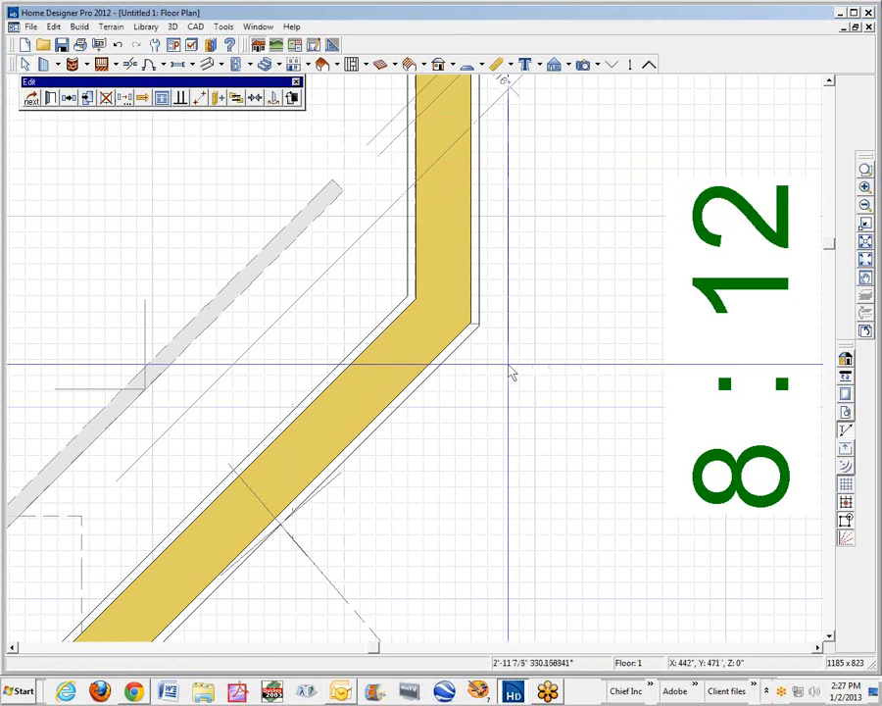
click(474, 322)
click(625, 358)
key(ctrl+Tab)
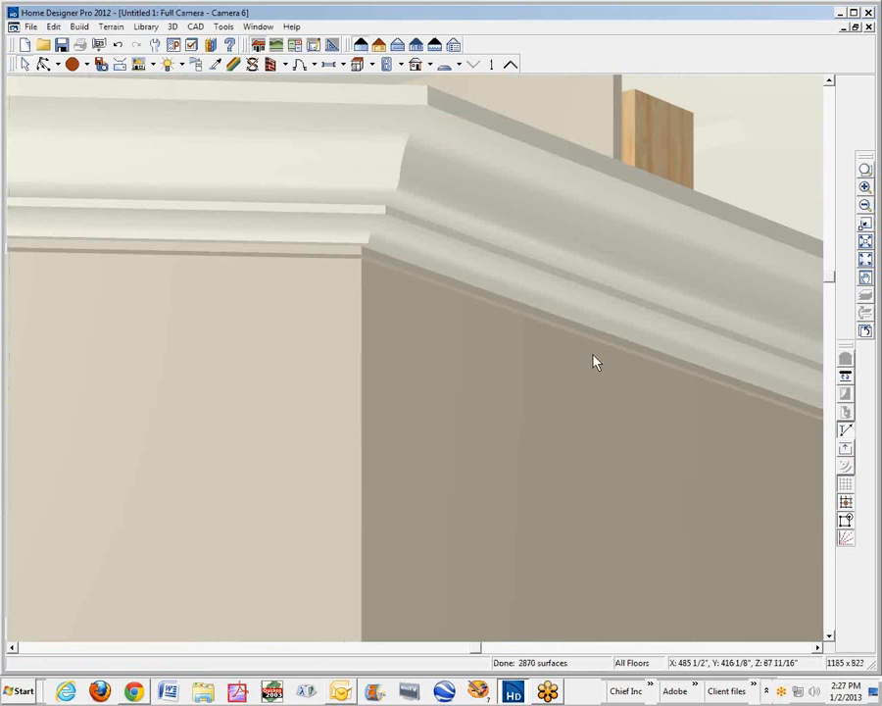
scroll(400, 163, down, 6)
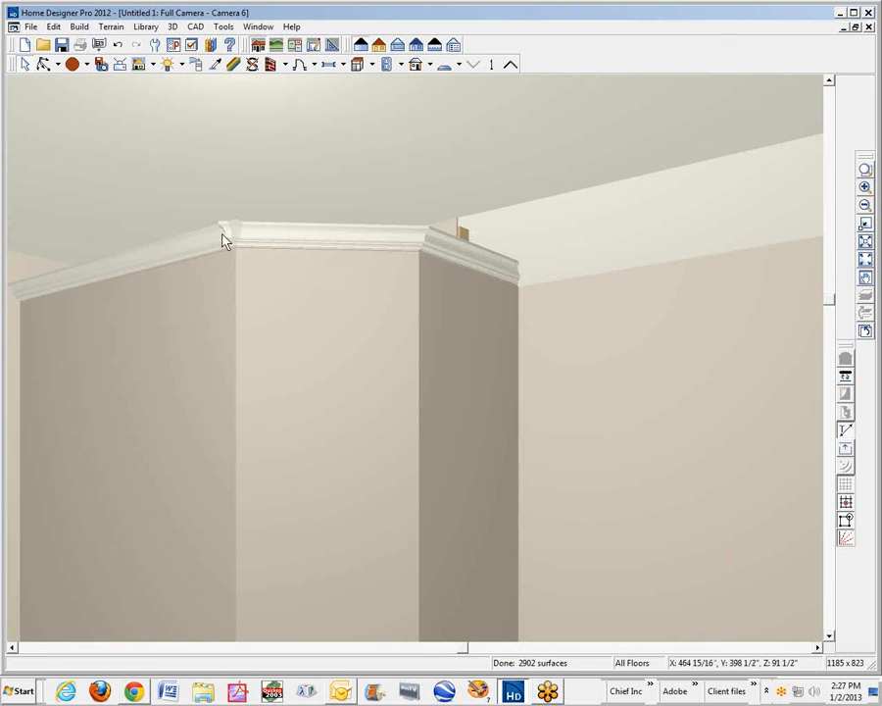
Narrow the soffit along the enclosure's long horizontal wall in the floor plan by setting its depth to 1".
key(ctrl+Tab)
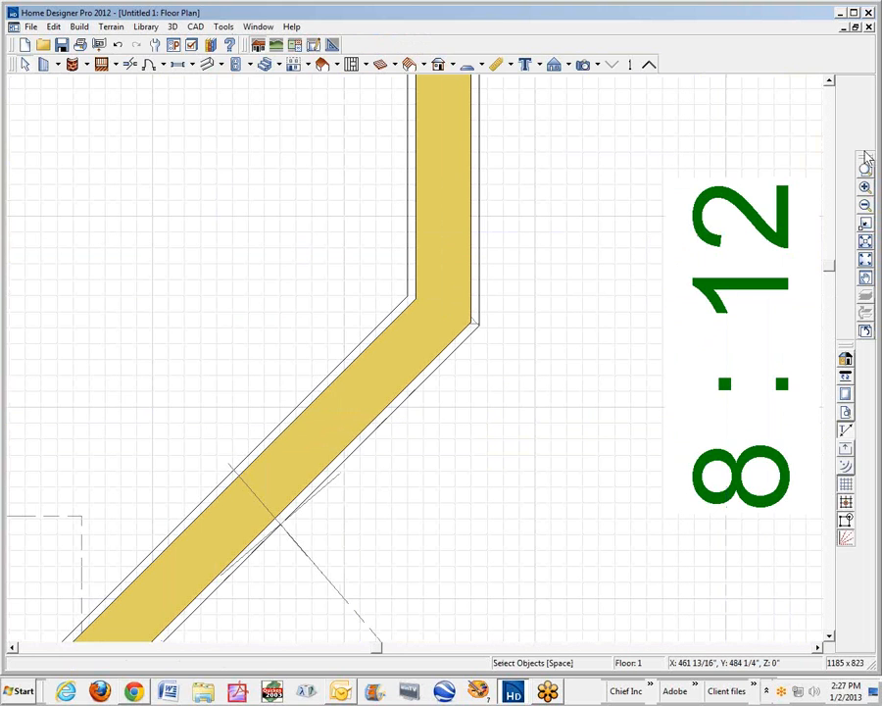
click(865, 207)
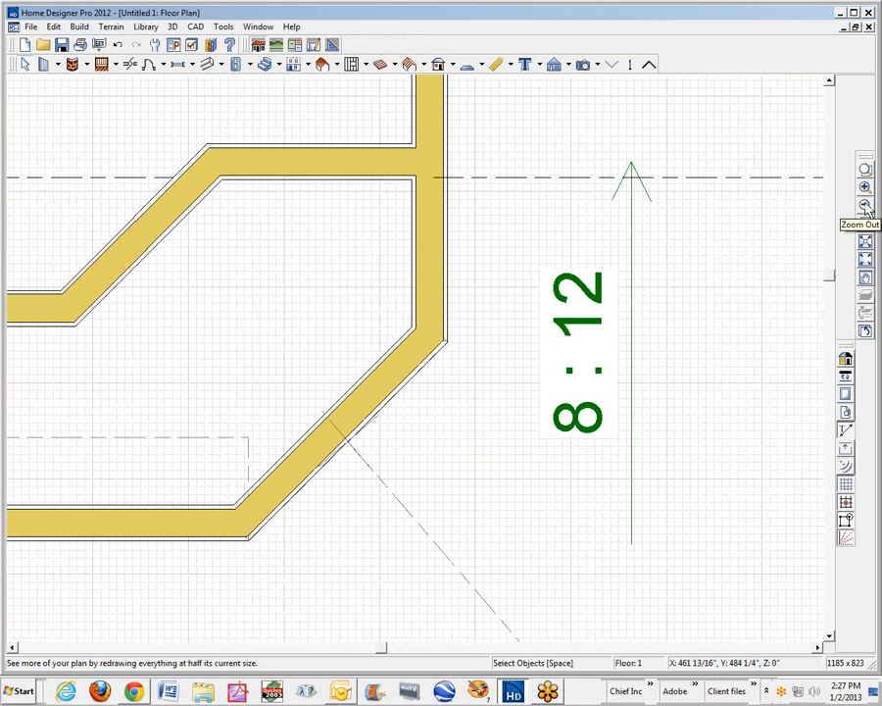
click(867, 205)
click(866, 171)
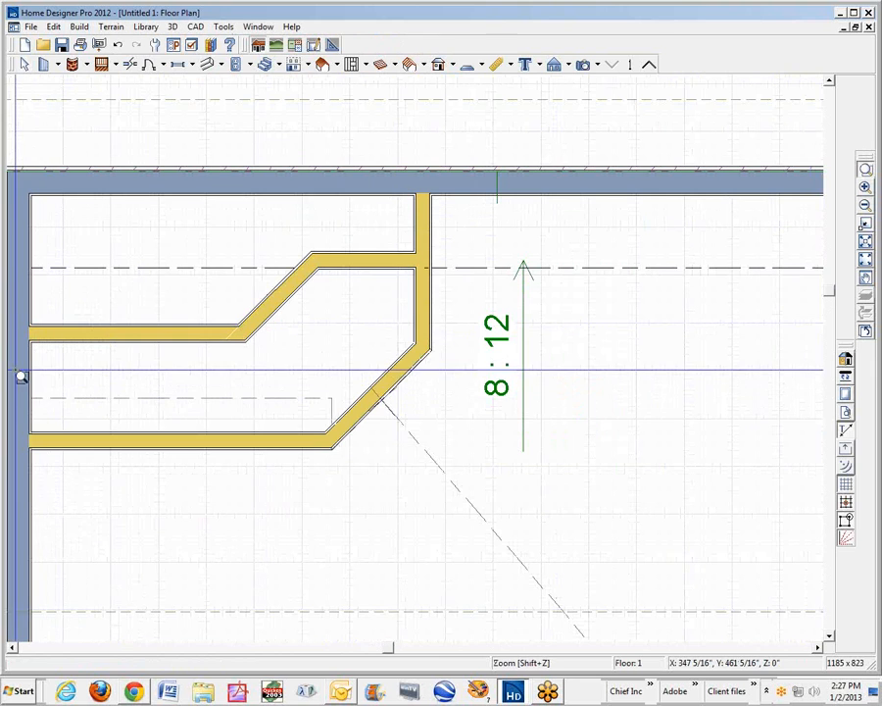
drag(16, 369, 433, 534)
click(393, 276)
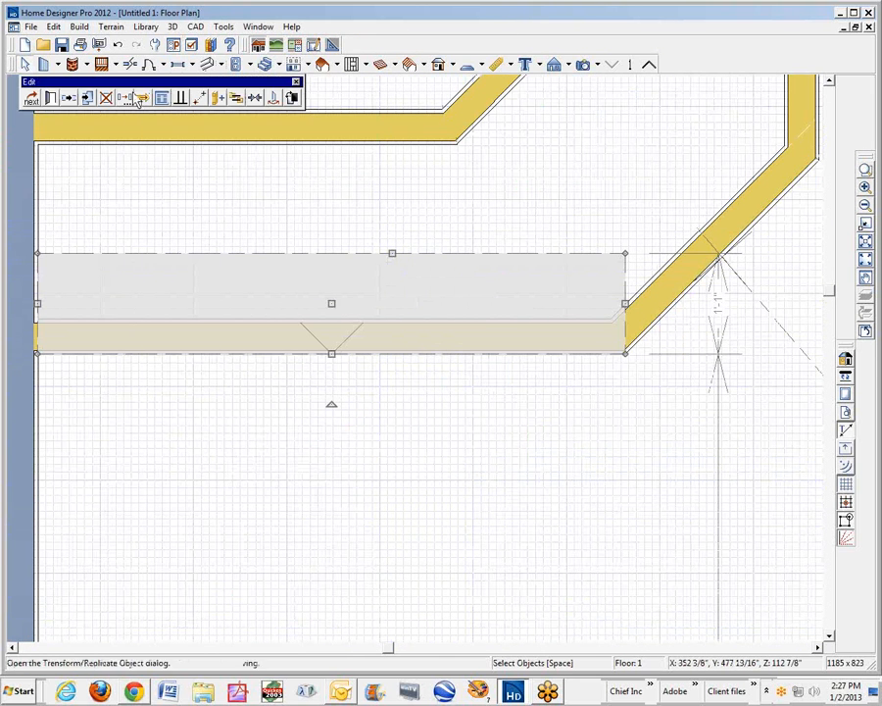
click(51, 101)
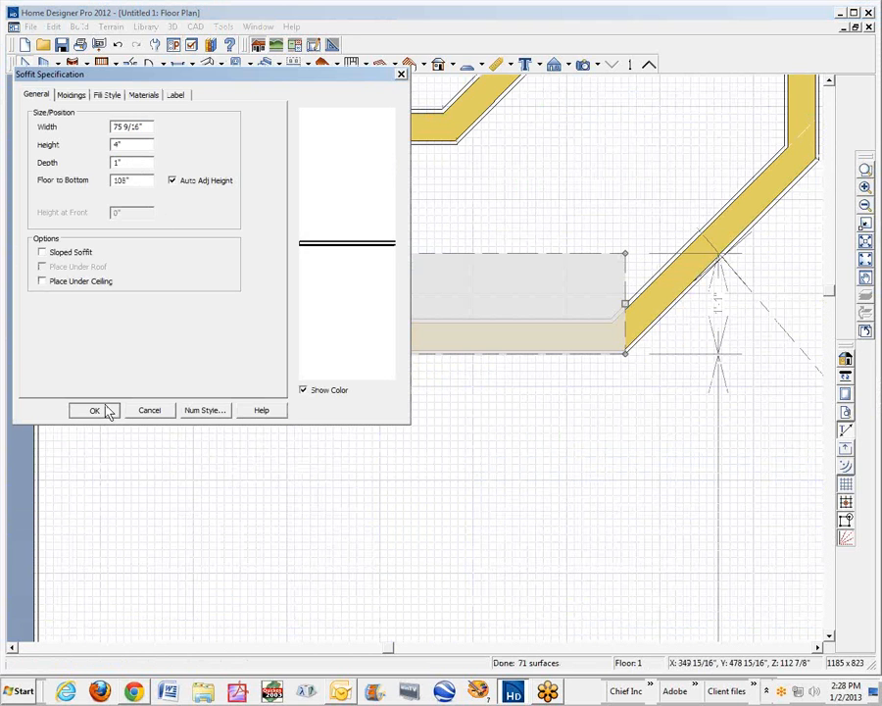
click(98, 410)
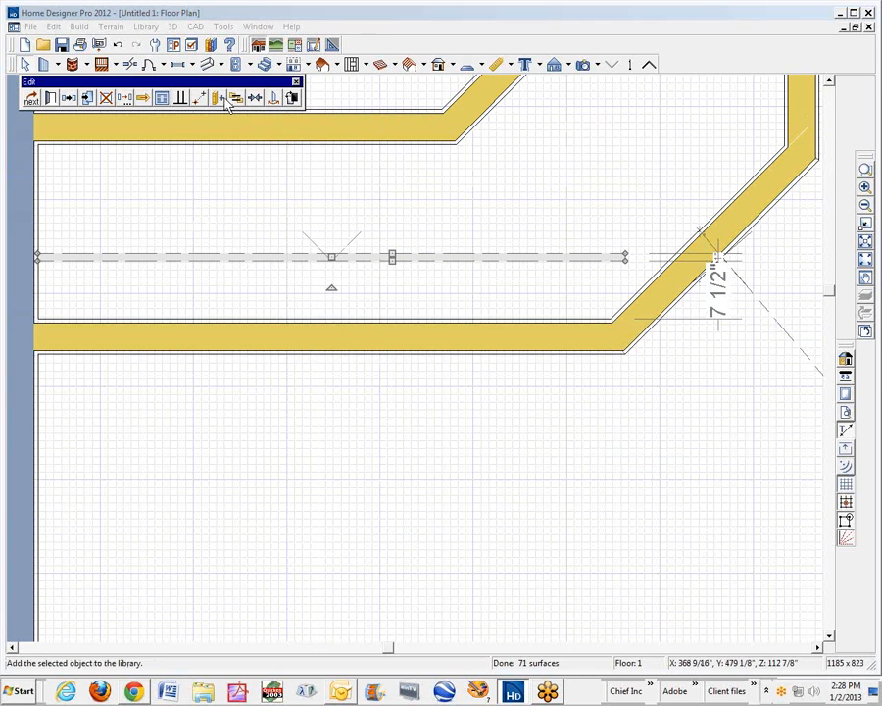
Move the long wall's soffit point to point from its lower right corner to the wall's outer corner and check it in the camera view.
click(204, 100)
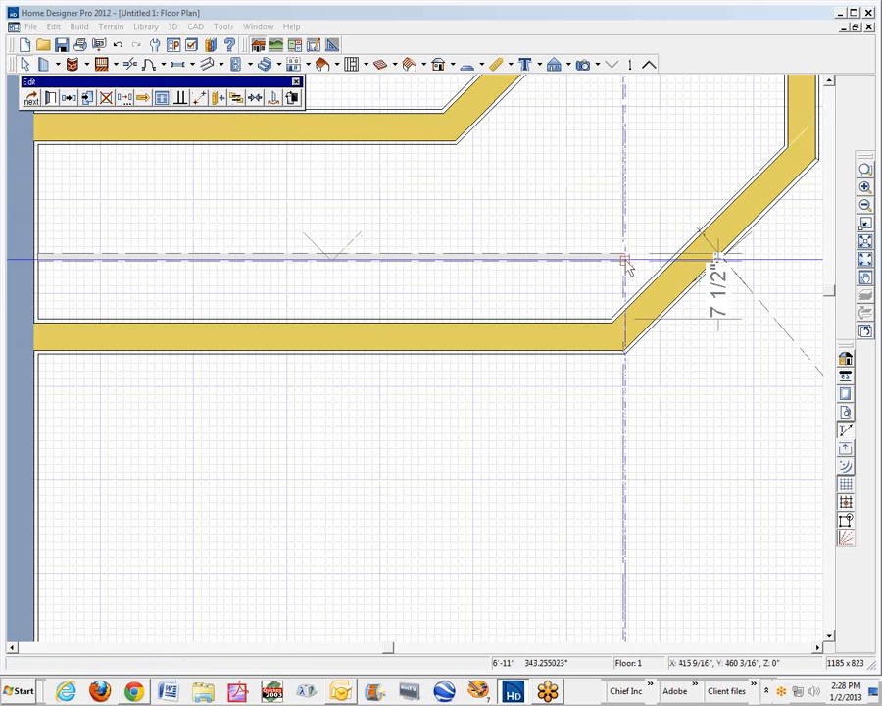
click(624, 258)
click(625, 355)
click(673, 447)
key(ctrl+Tab)
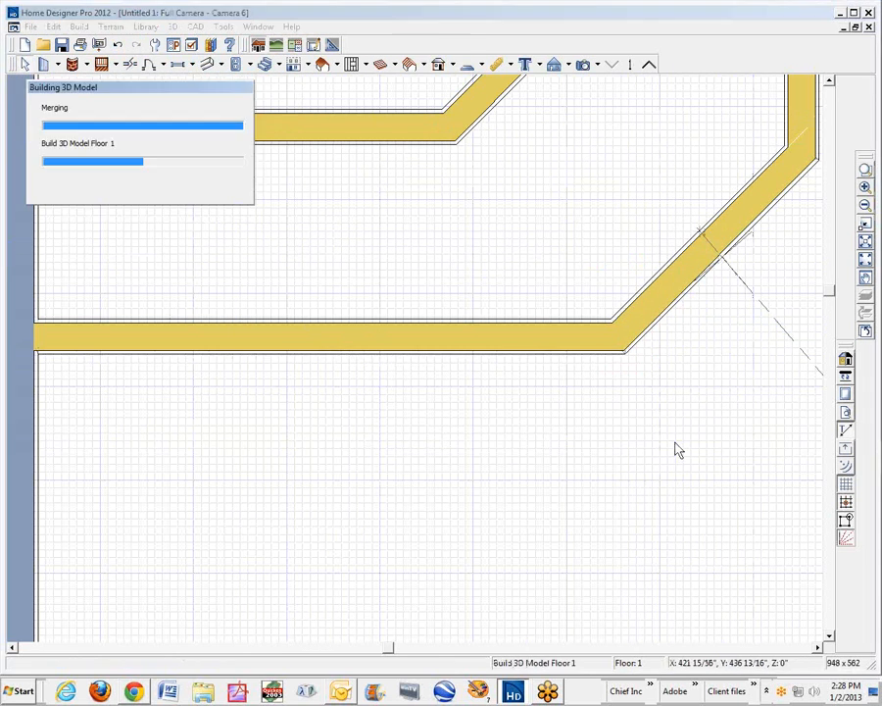
scroll(570, 438, down, 1)
scroll(462, 464, down, 2)
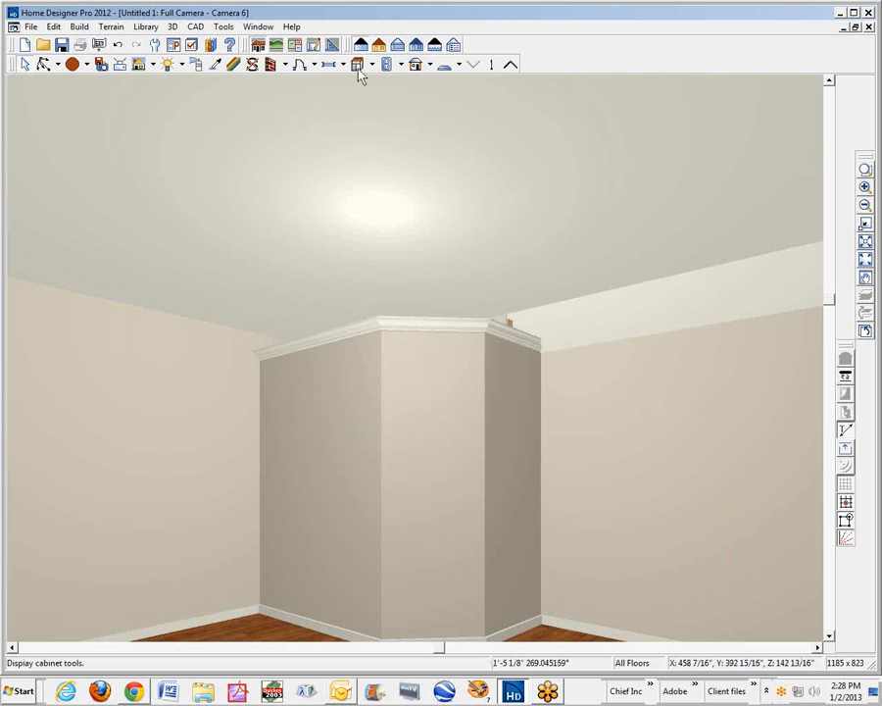
Examine the crown molding and the ledge opening in vector view, then return to the standard rendering and review the whole enclosure.
click(360, 45)
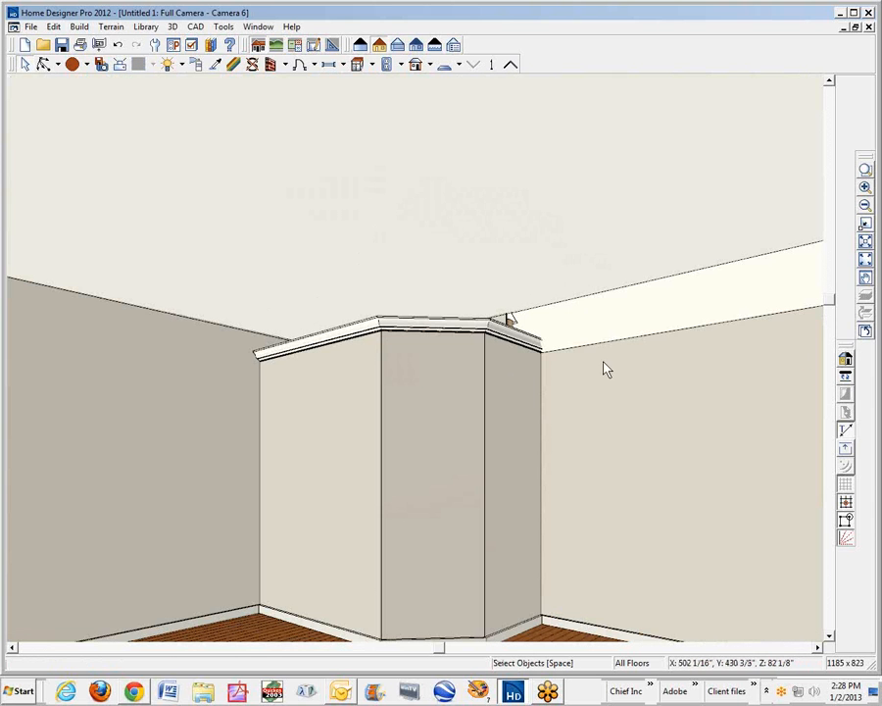
scroll(510, 324, up, 5)
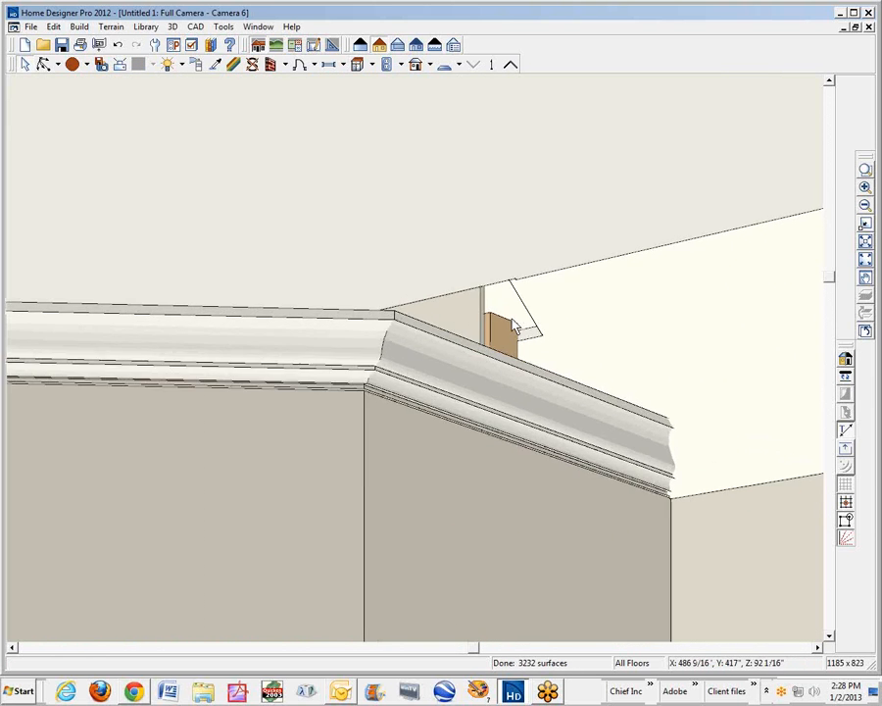
scroll(509, 331, up, 3)
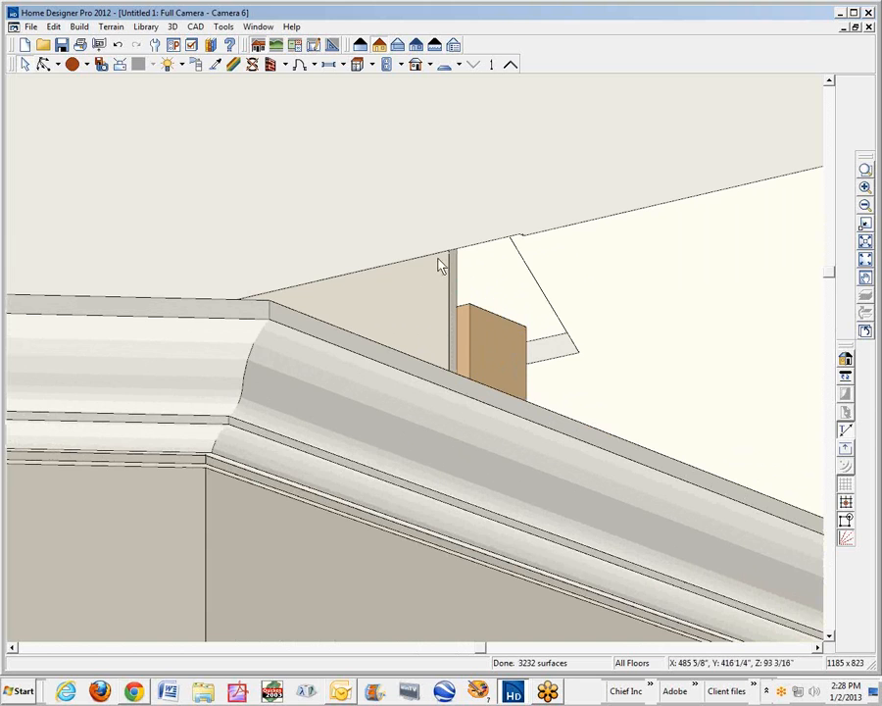
scroll(527, 345, down, 4)
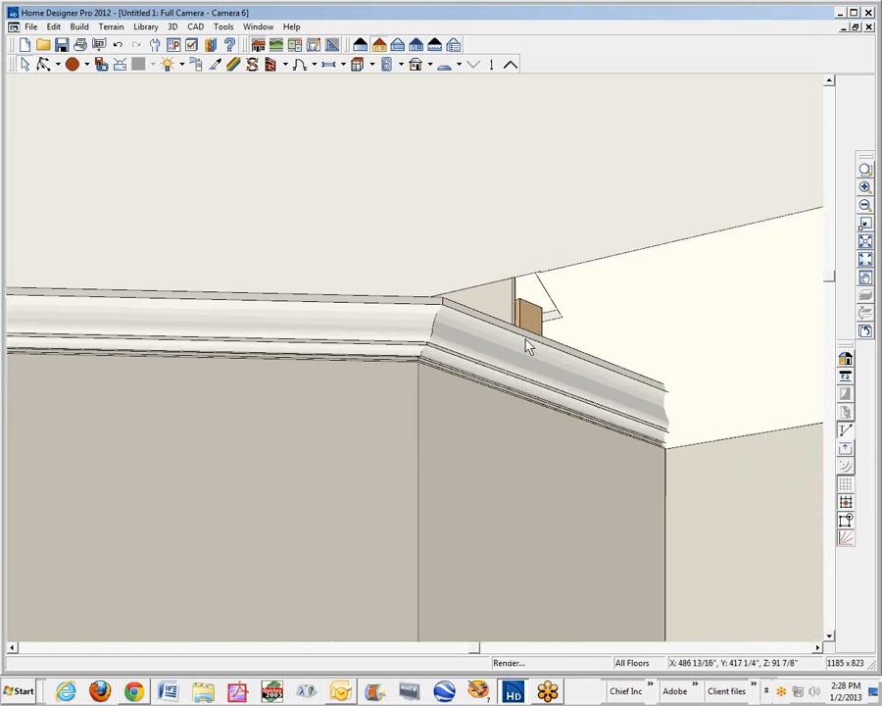
scroll(527, 346, down, 5)
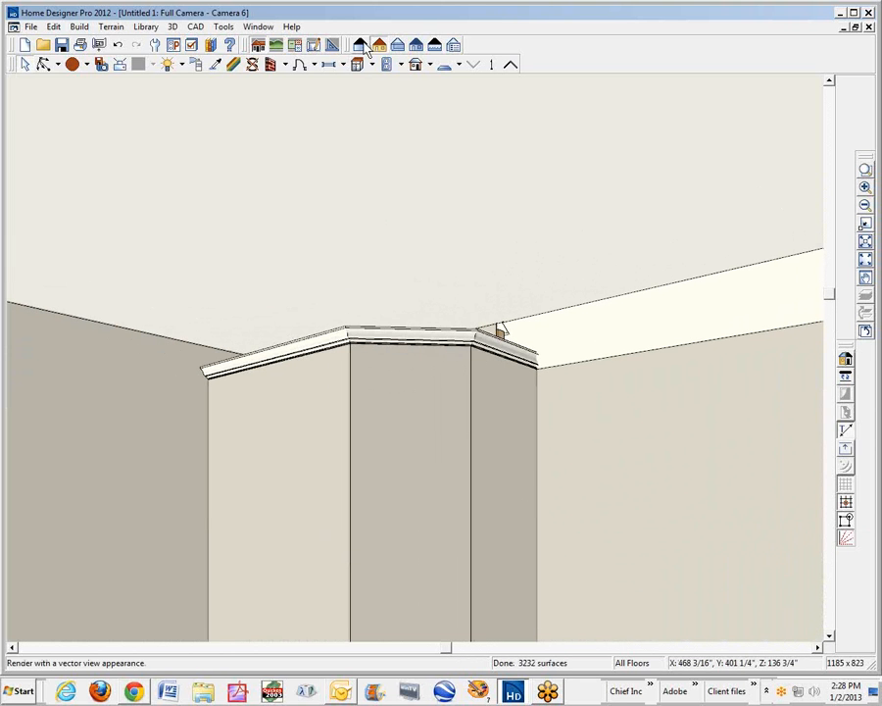
click(363, 47)
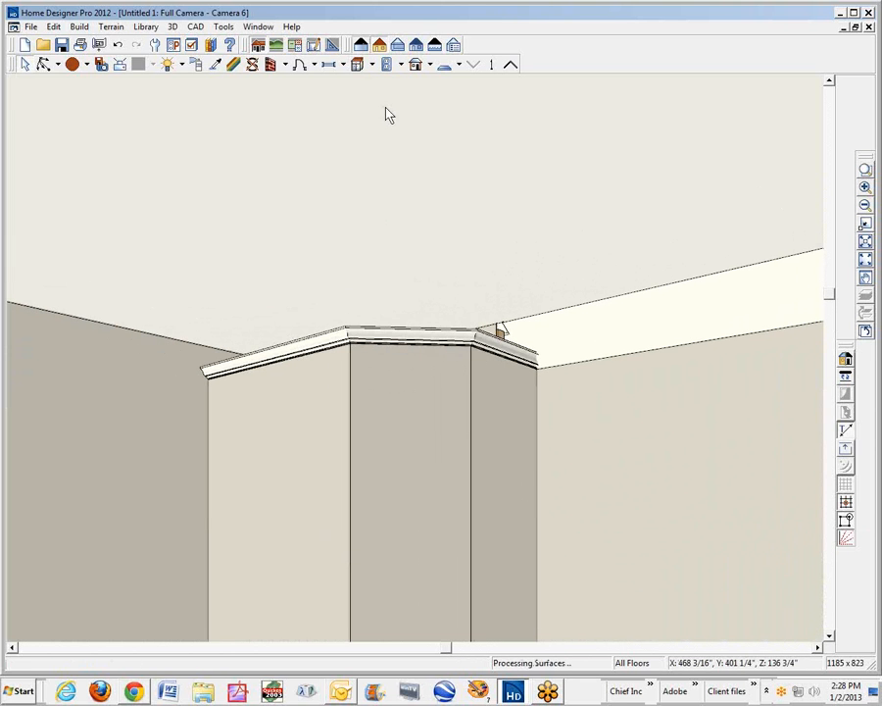
scroll(425, 256, down, 3)
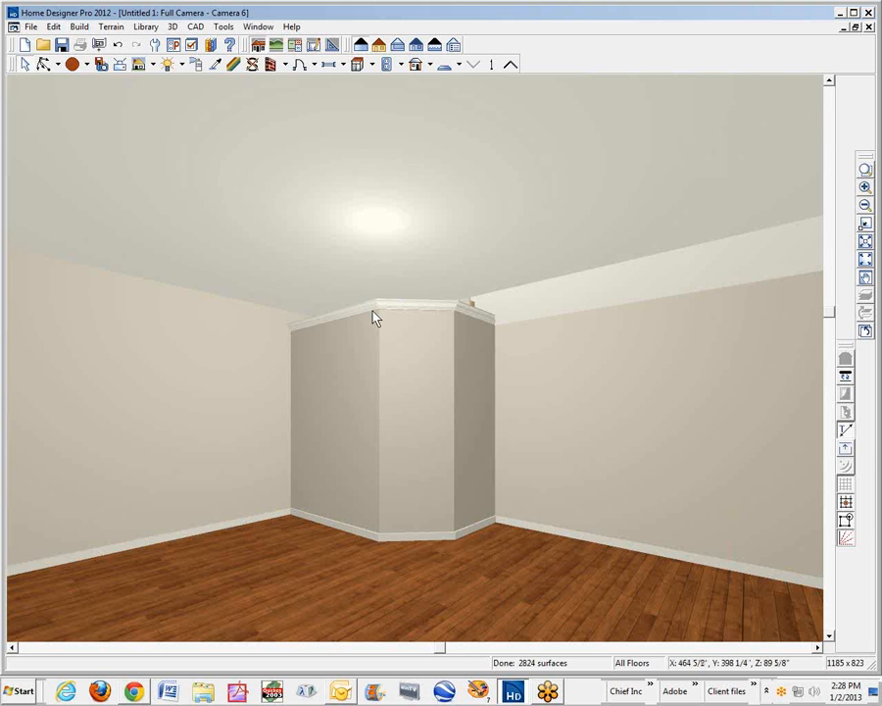
scroll(371, 328, up, 3)
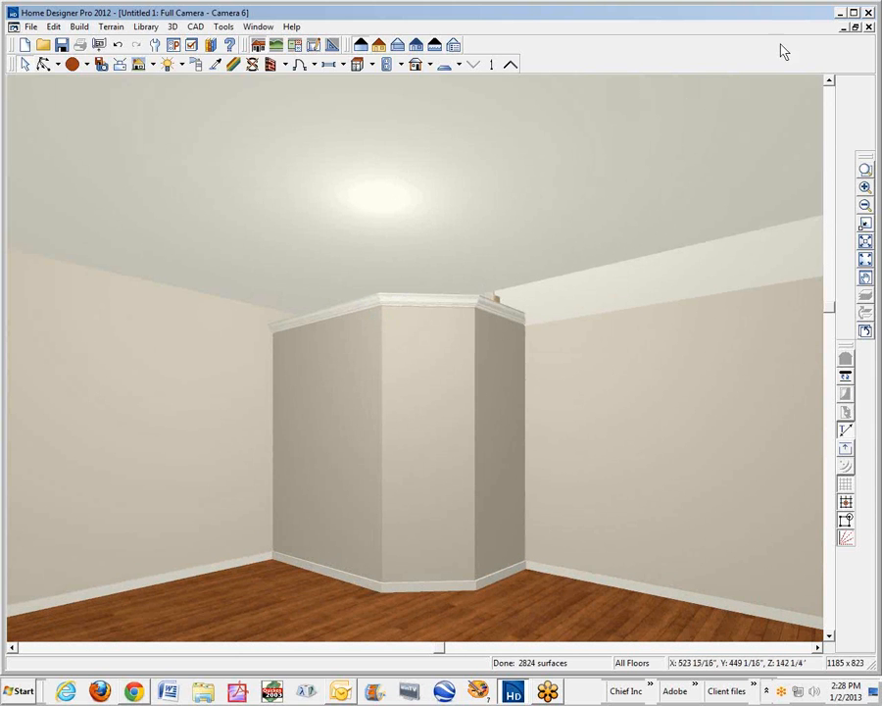
Close the current camera view and place a new Full Camera in the floor plan, aimed from the room's opposite side at the corner enclosure.
click(856, 26)
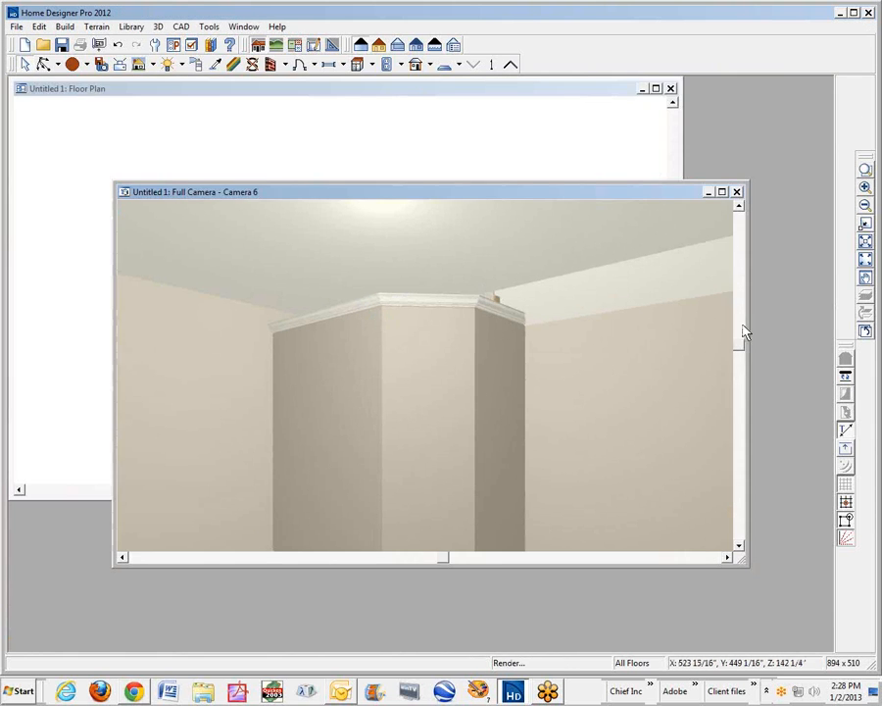
click(738, 193)
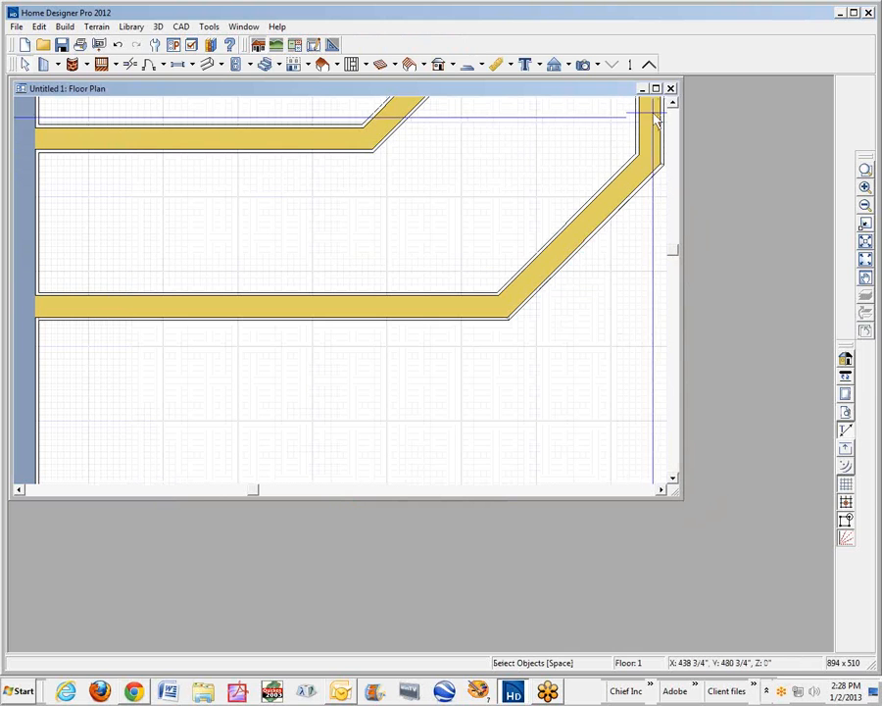
click(657, 91)
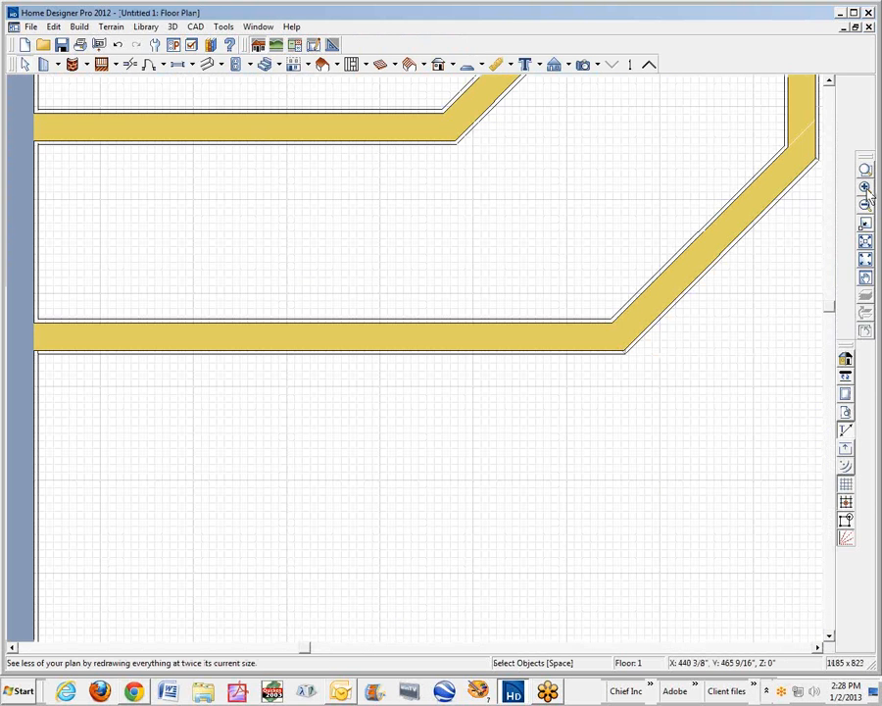
click(864, 205)
click(864, 205)
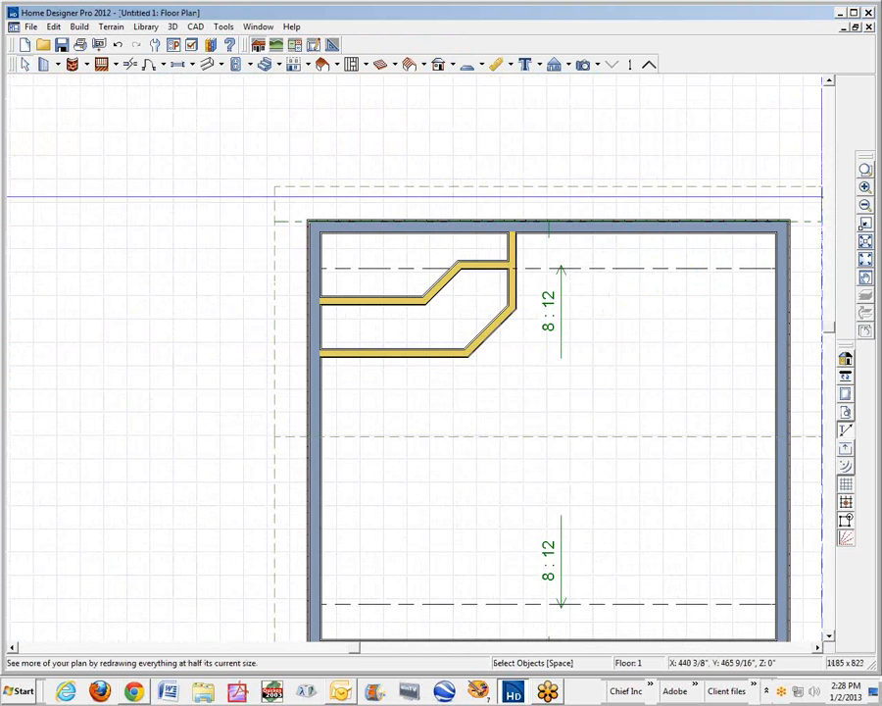
click(586, 65)
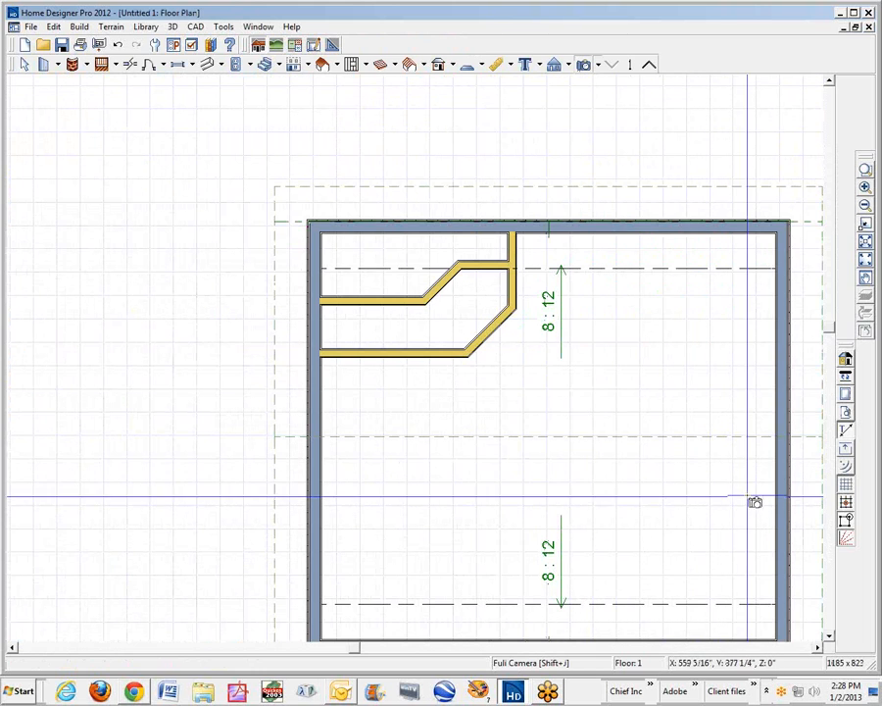
drag(751, 502, 569, 385)
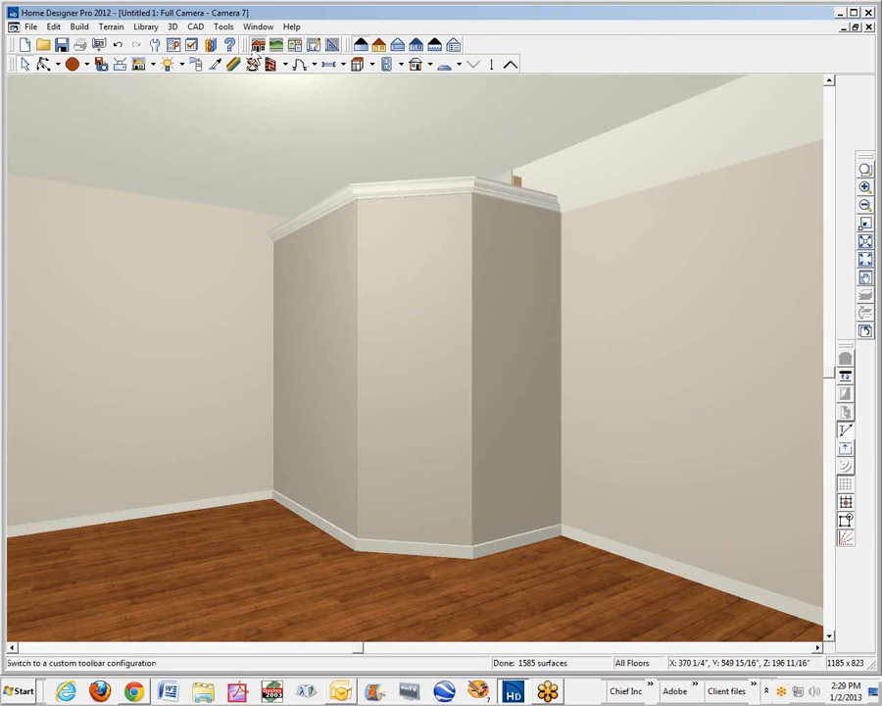
Look up the Wedge shape in the Home Designer Core Catalogs' Shapes and preview it in the room without placing it.
click(153, 44)
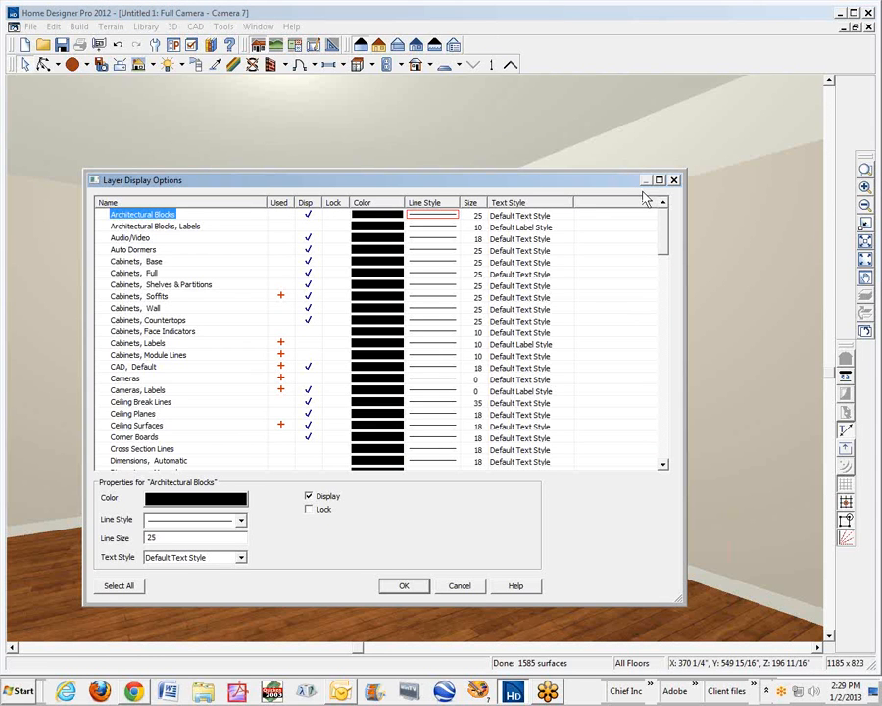
click(673, 182)
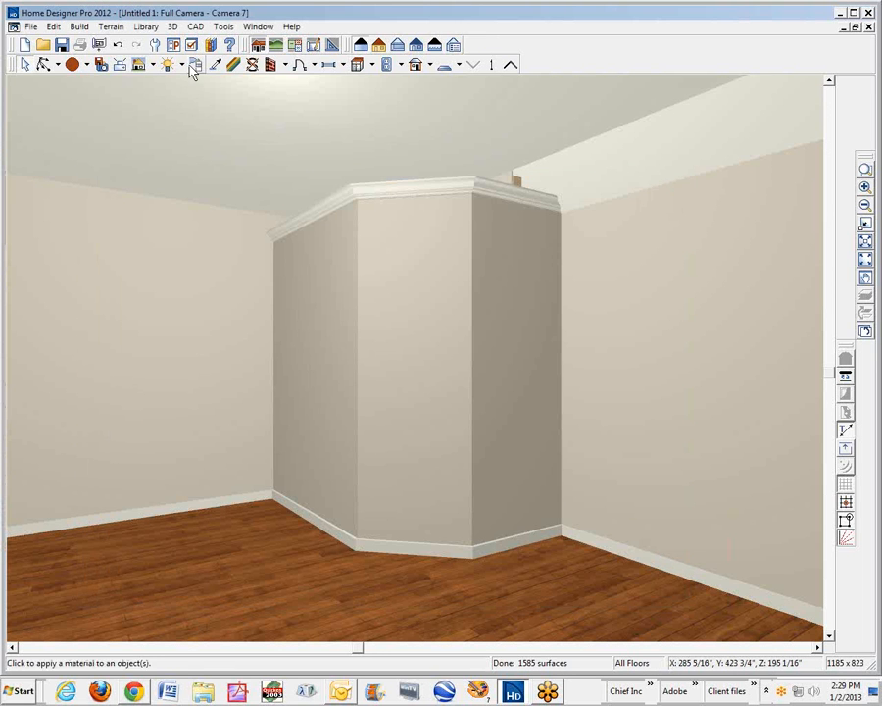
click(214, 45)
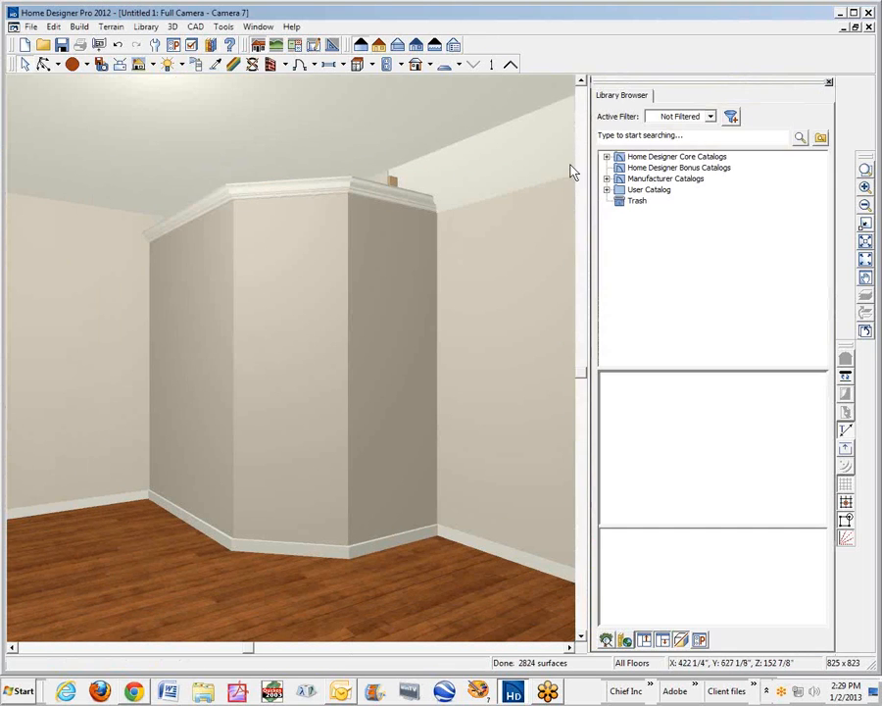
click(607, 157)
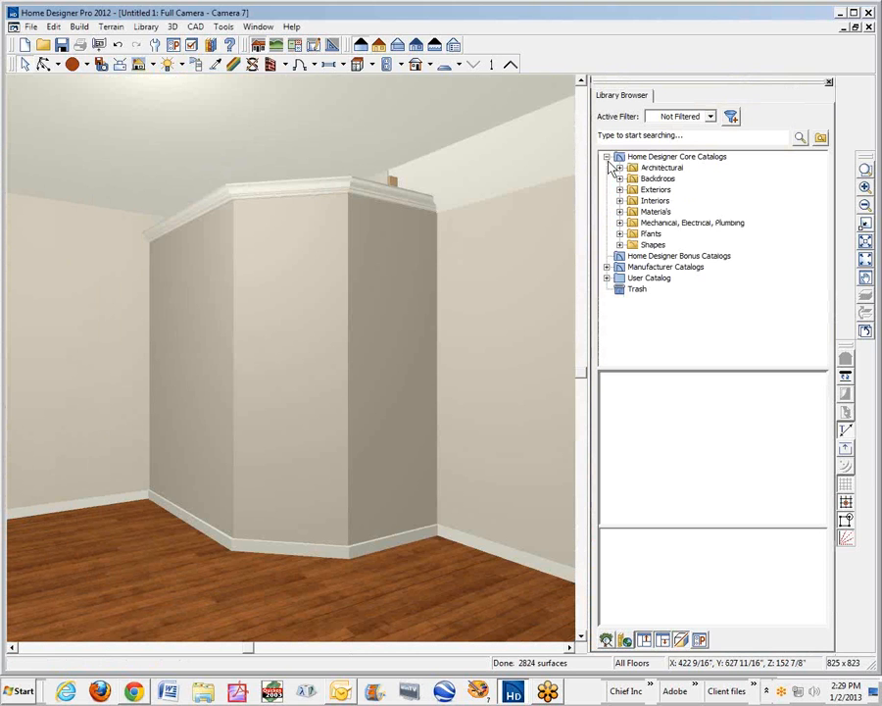
click(646, 245)
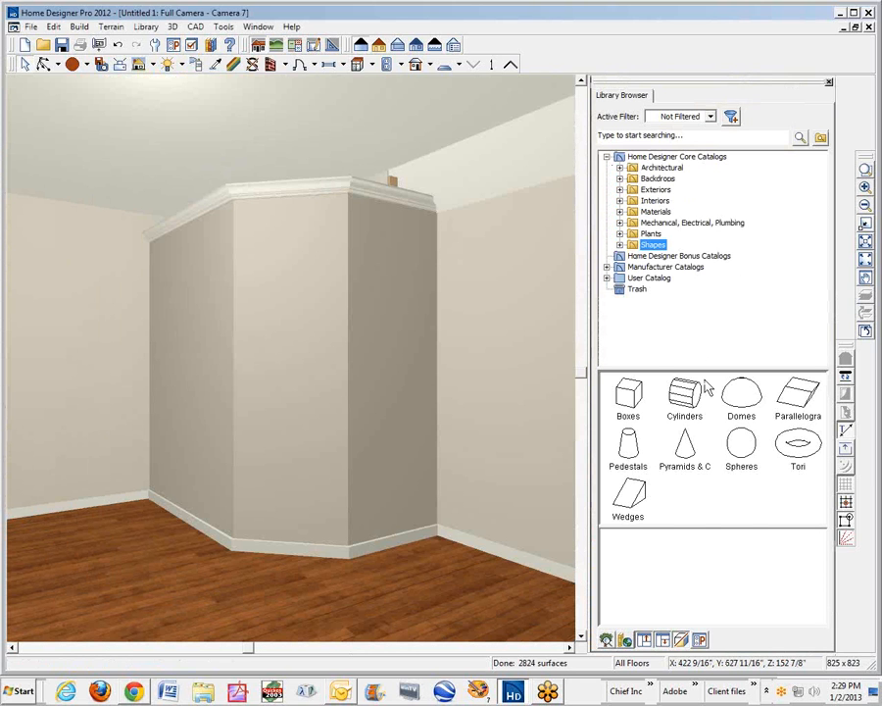
double_click(627, 495)
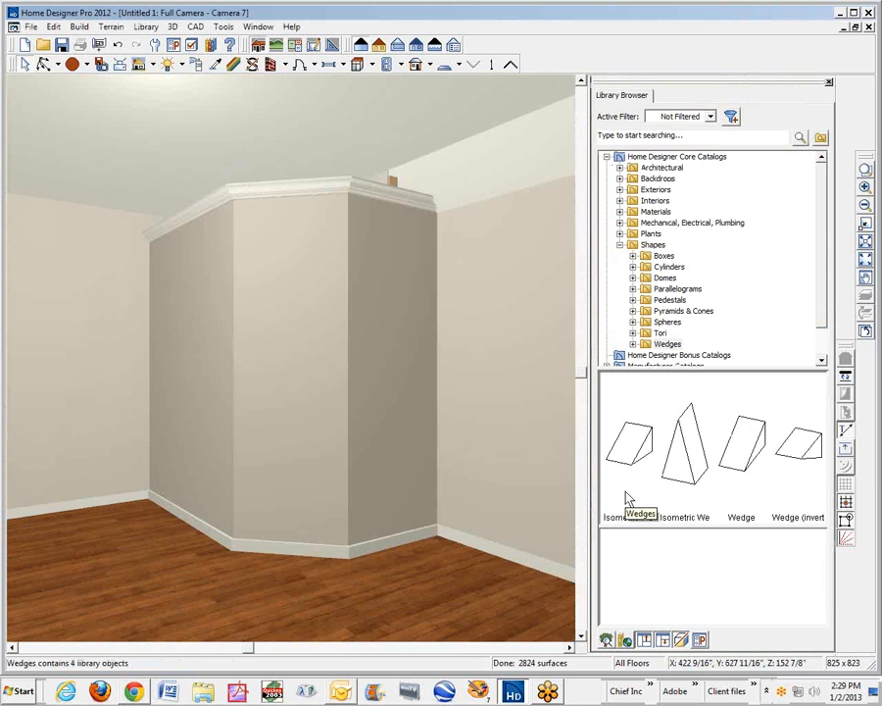
click(745, 460)
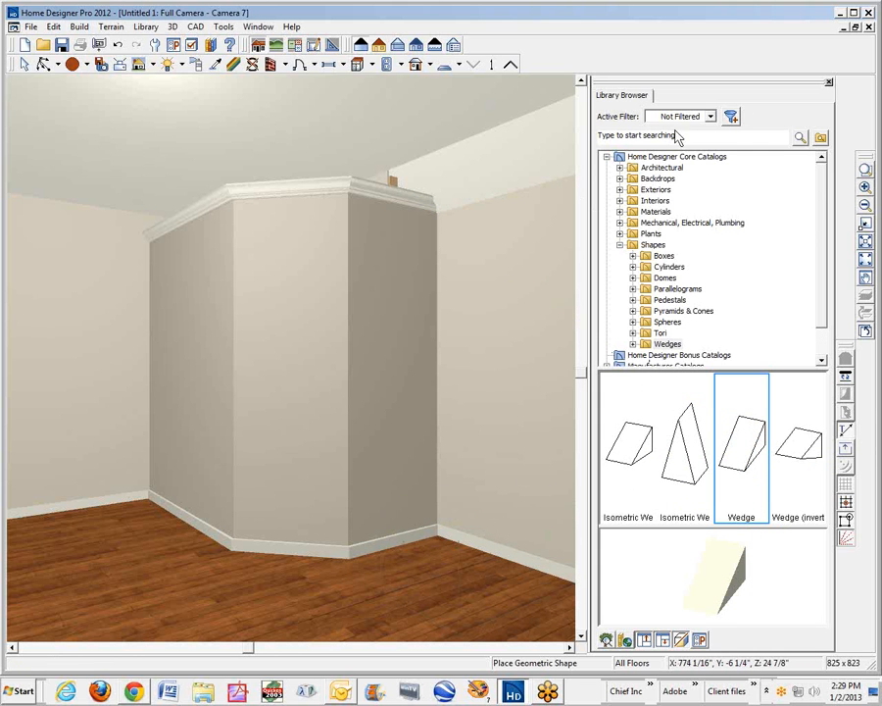
click(829, 82)
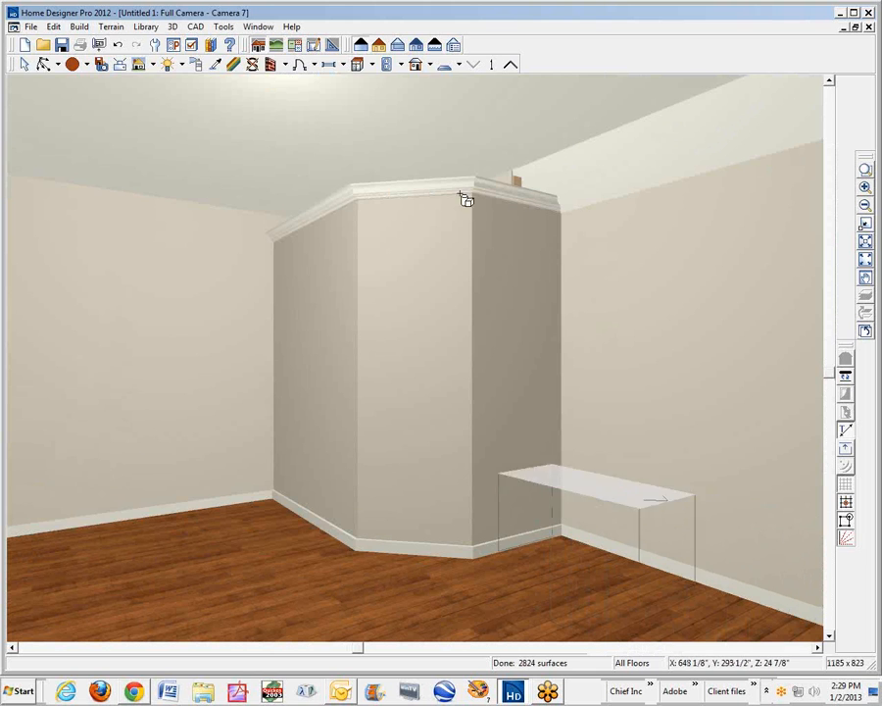
click(26, 66)
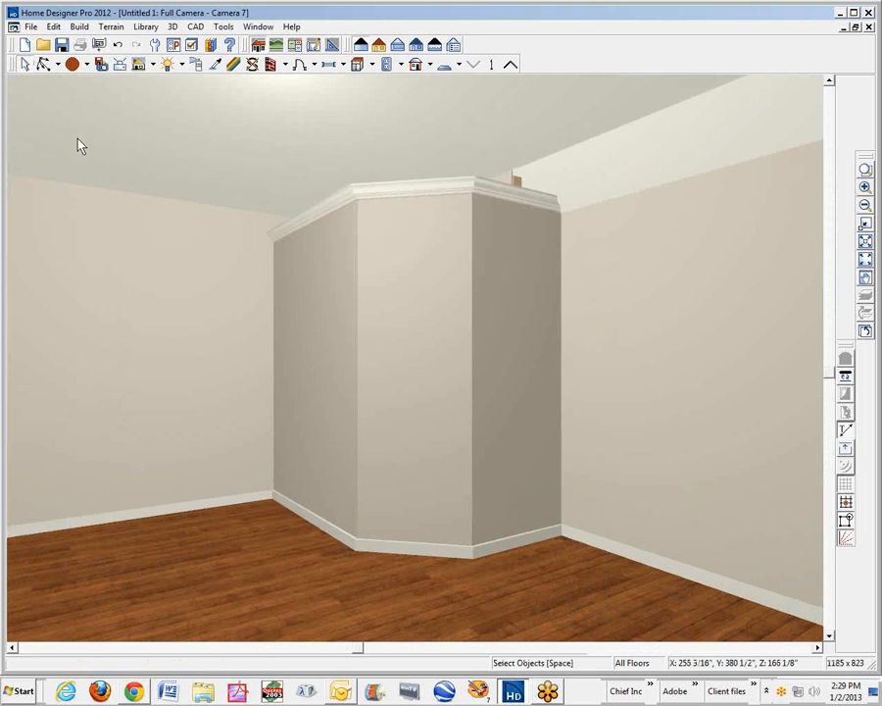